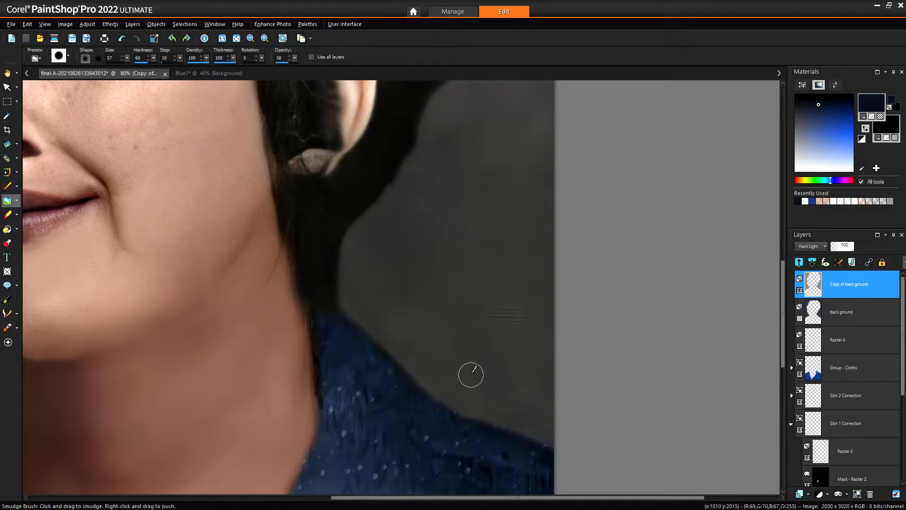
- Smudge away the two patches of horizontal streaks in the grey background above the shoulder, working on the Copy of Background layer
scroll(514, 341, up, 4)
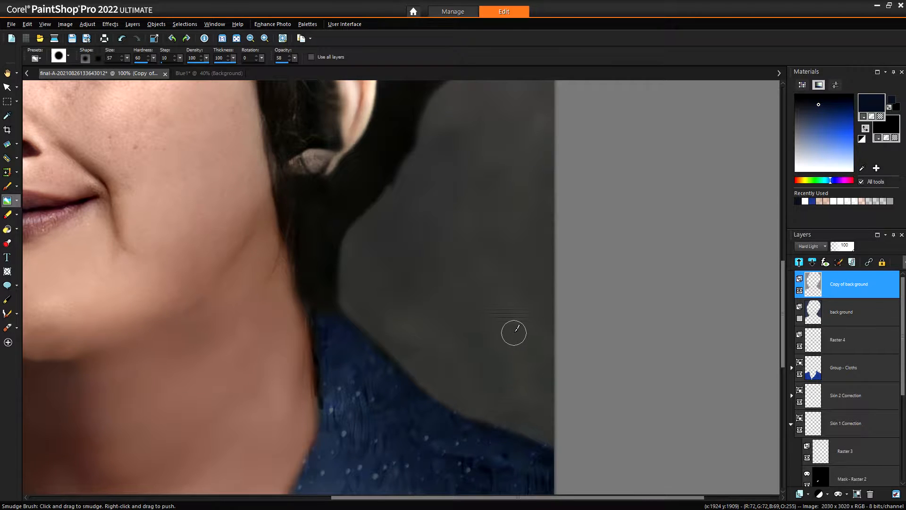
scroll(510, 308, up, 1)
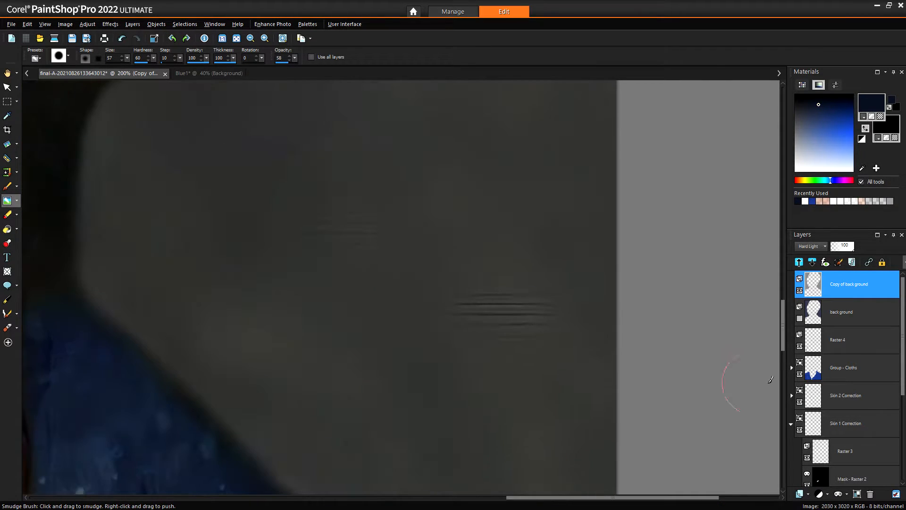
scroll(860, 355, down, 5)
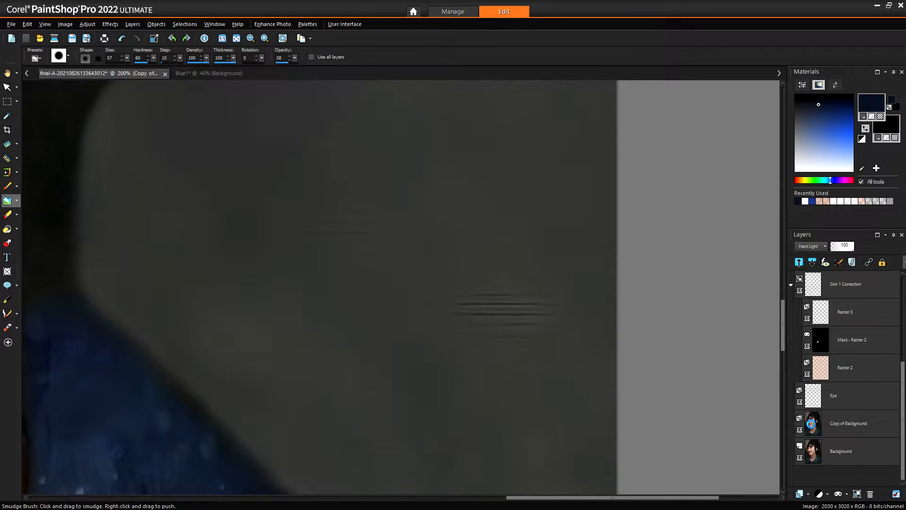
click(812, 423)
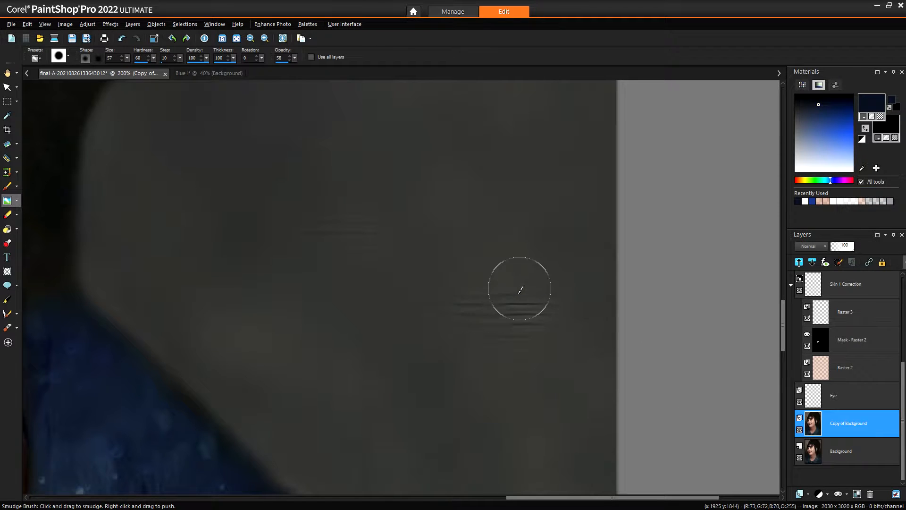
mouse_move(520, 289)
mouse_down()
mouse_move(501, 322)
mouse_move(544, 300)
mouse_move(532, 314)
mouse_move(460, 299)
mouse_move(556, 316)
mouse_move(487, 340)
mouse_move(469, 298)
mouse_up()
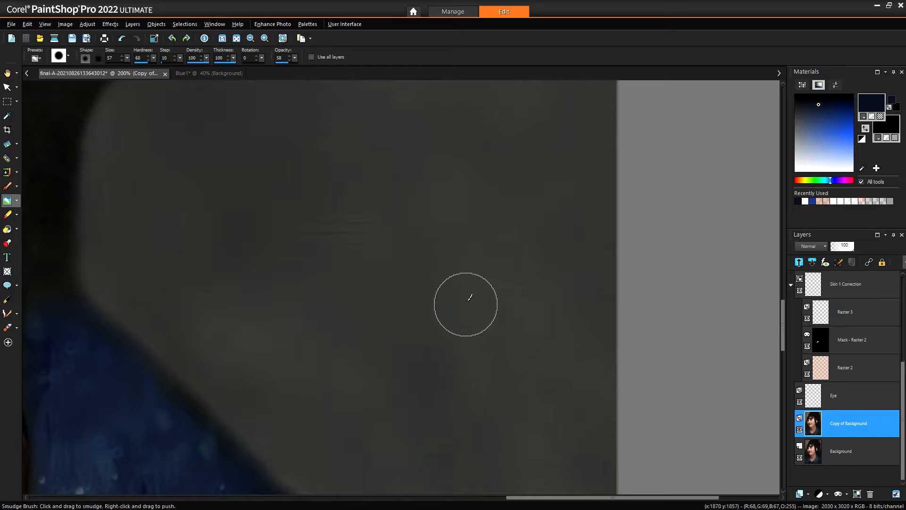
mouse_move(361, 231)
mouse_down()
mouse_move(324, 225)
mouse_move(370, 368)
mouse_move(358, 245)
mouse_move(380, 224)
mouse_up()
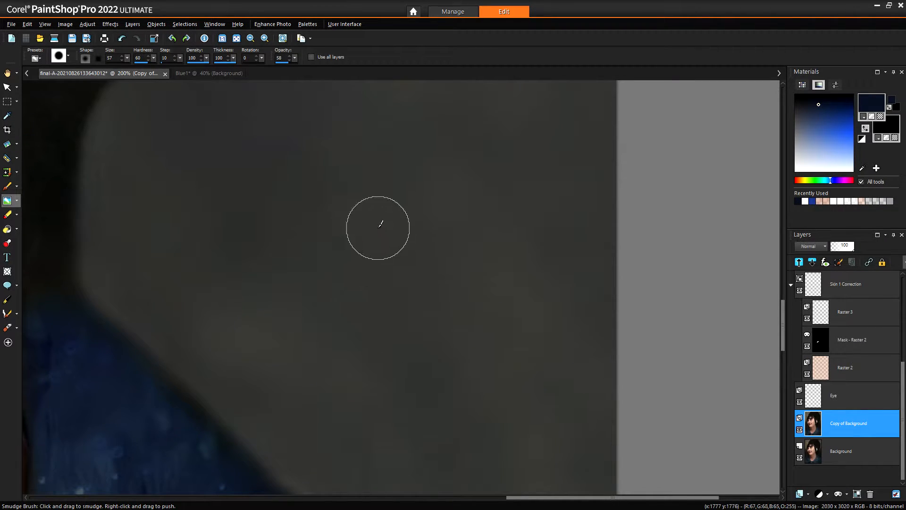
scroll(425, 269, down, 2)
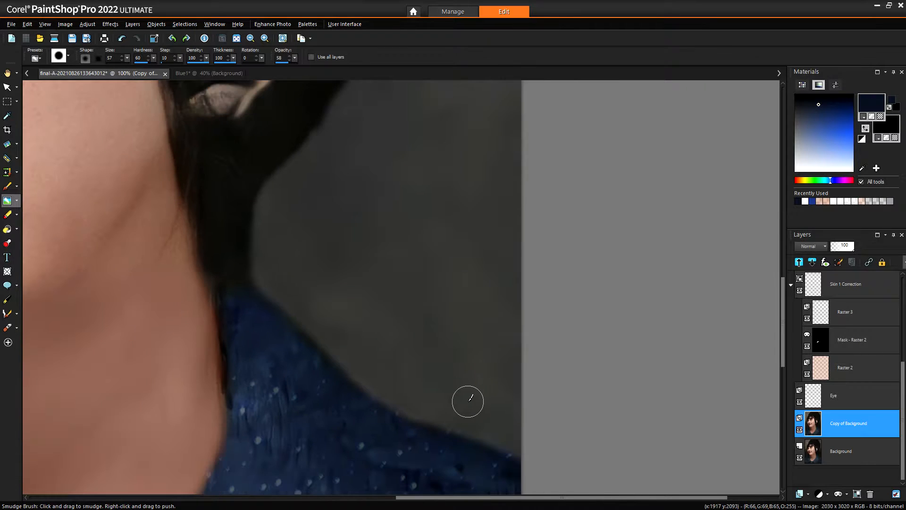
scroll(467, 400, up, 3)
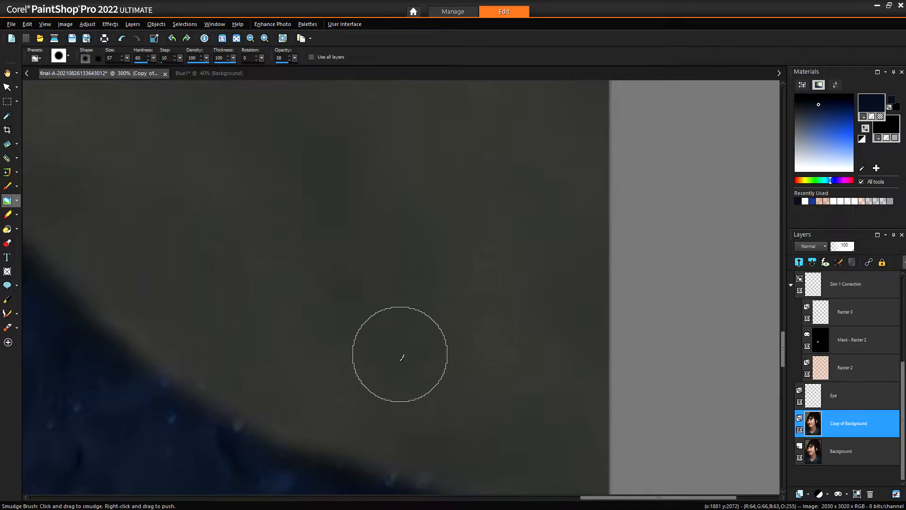
scroll(360, 310, down, 5)
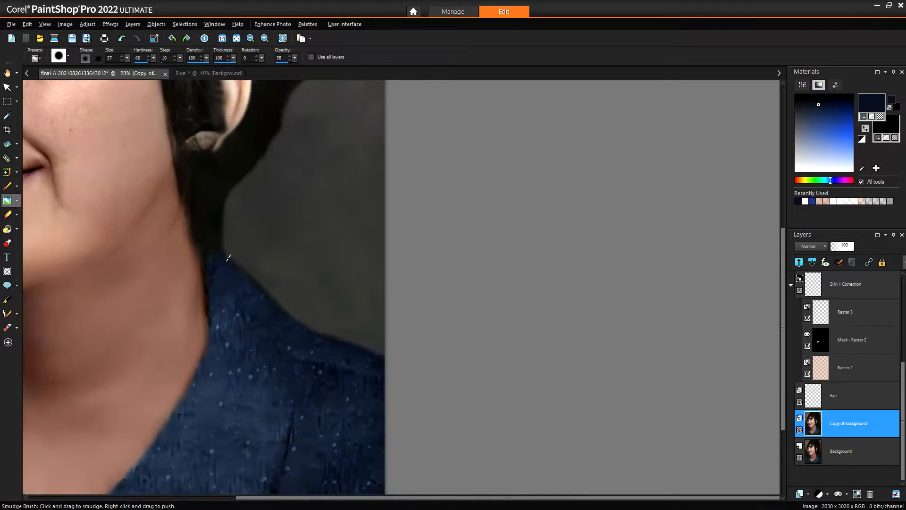
- Duplicate the Copy of Background layer, and duplicate the resulting copy once more
right_click(808, 426)
click(800, 277)
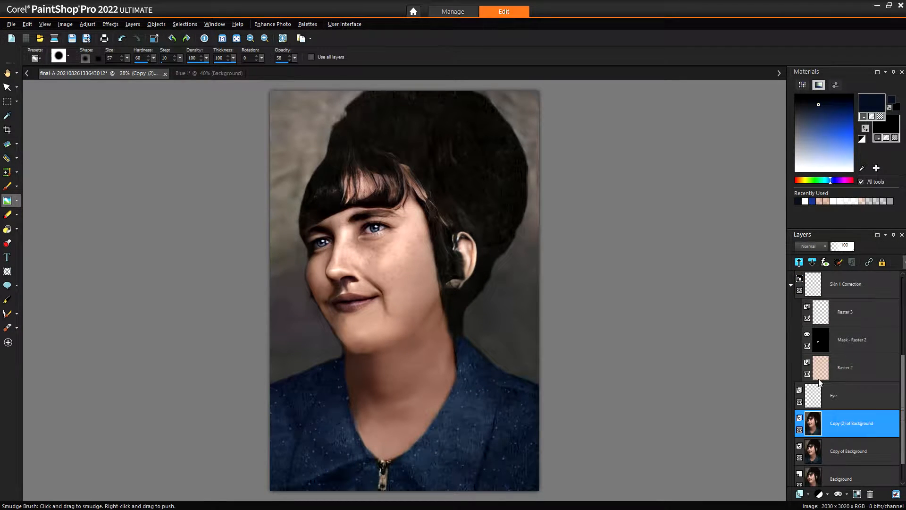
right_click(812, 423)
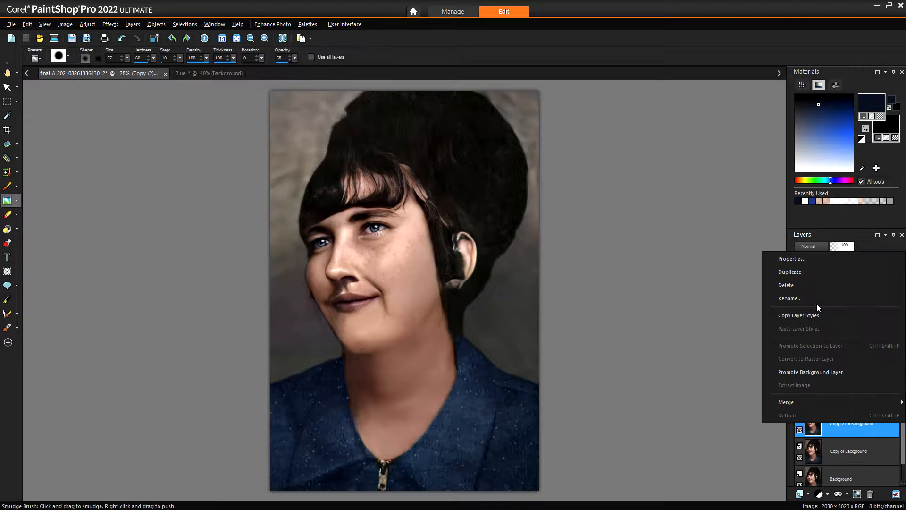
click(802, 272)
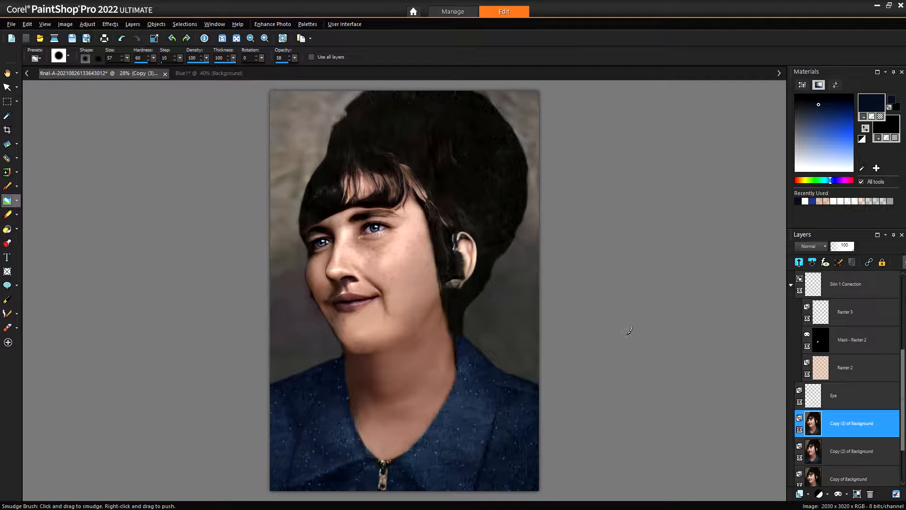
- Set the Copy (3) of Background layer to Burn blend mode at 17 opacity, and compare the portrait with that layer hidden and shown
double_click(812, 423)
click(700, 271)
click(707, 364)
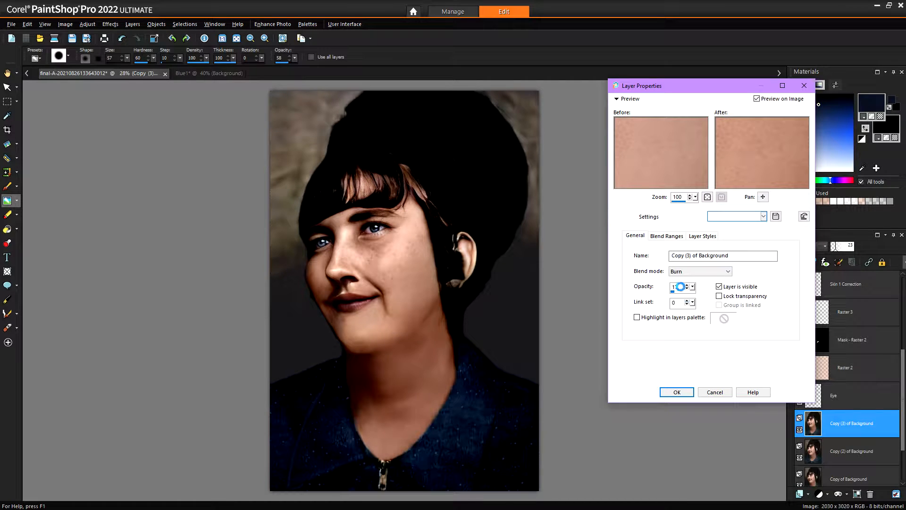
text(7)
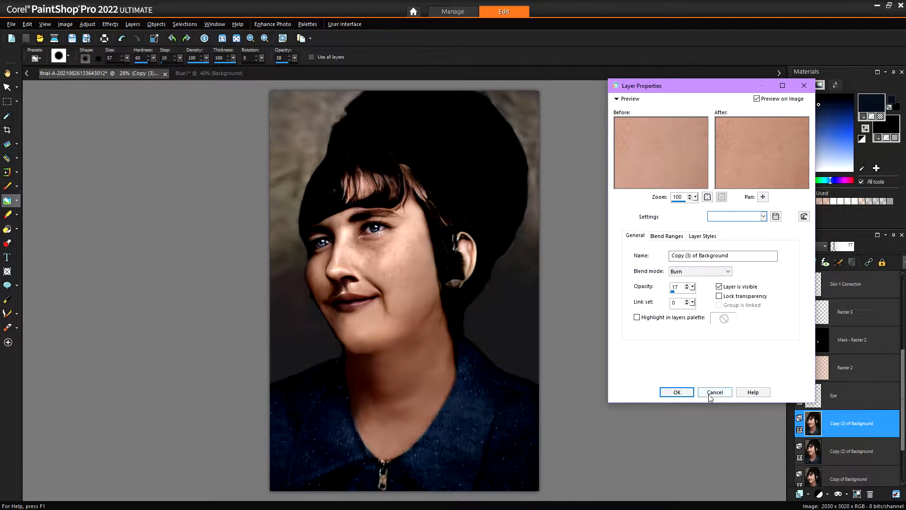
click(677, 392)
click(800, 430)
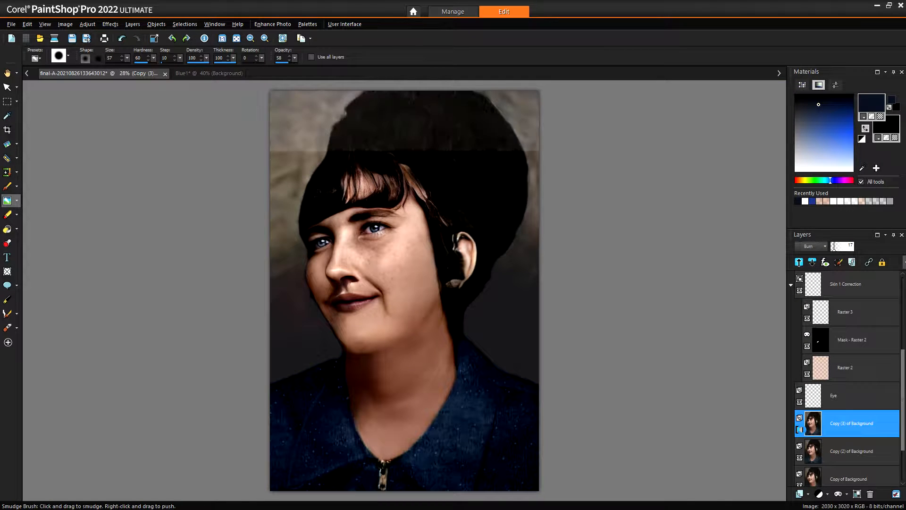
click(800, 429)
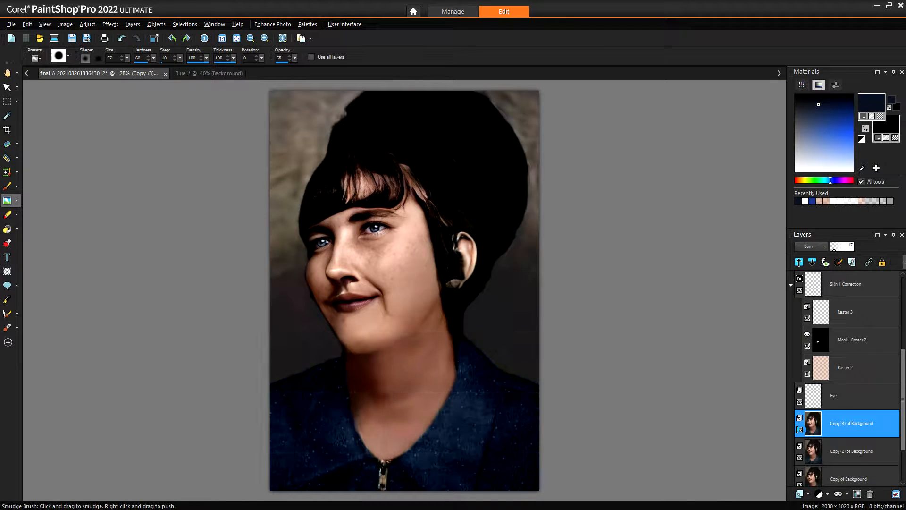
scroll(335, 246, up, 3)
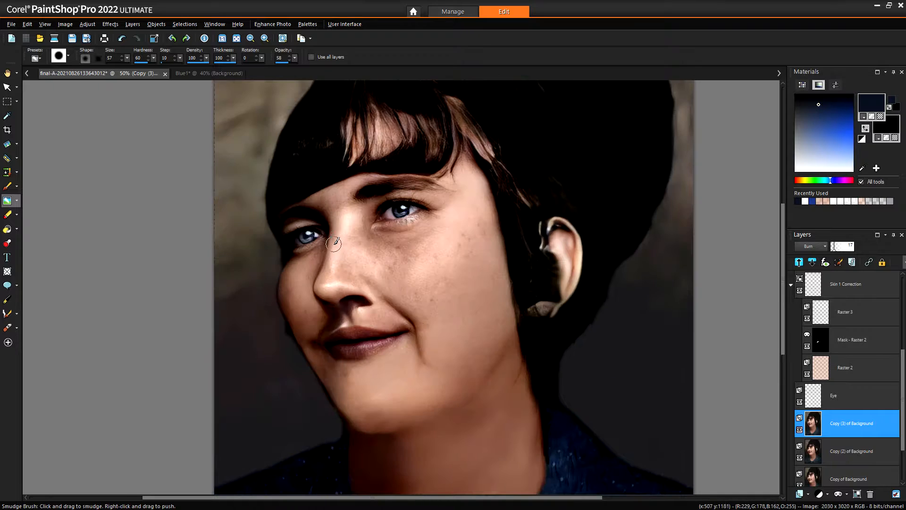
mouse_move(812, 425)
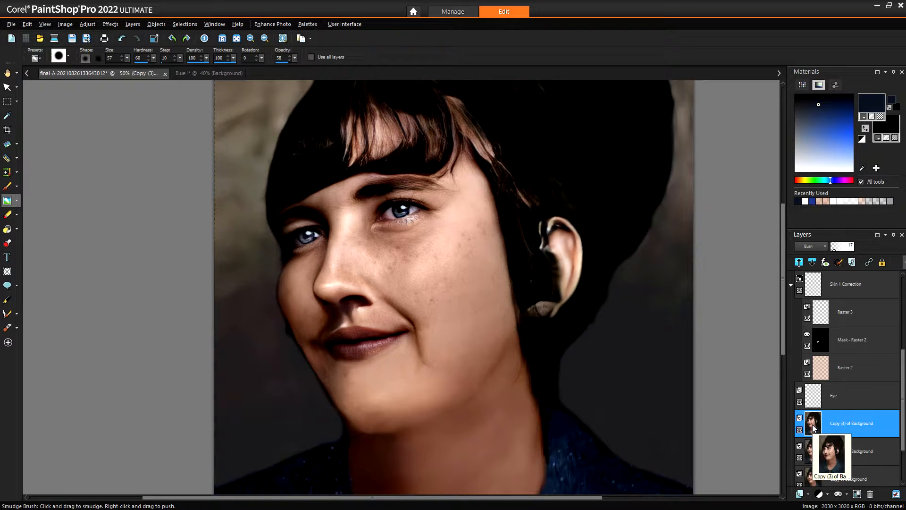
click(800, 430)
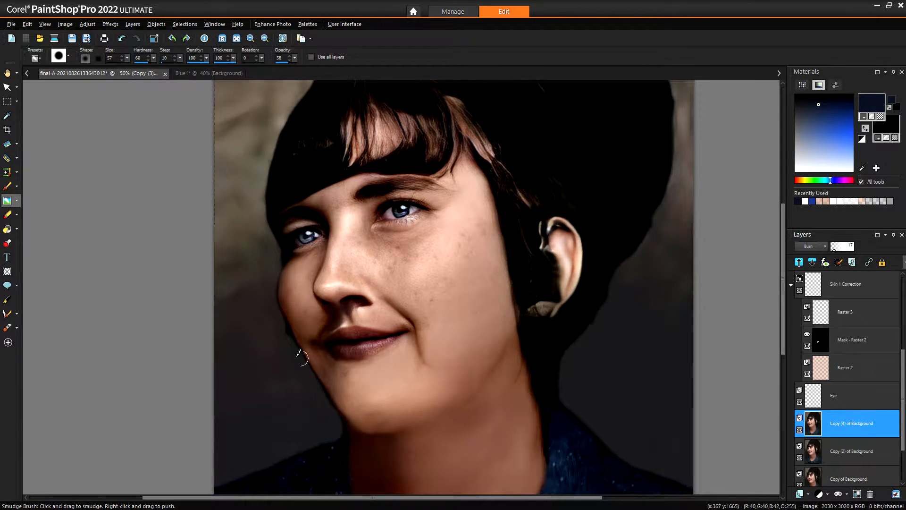
- On the Copy of back ground layer, smudge the dark bump in the background against the cheek beside the mouth corner
scroll(273, 345, up, 1)
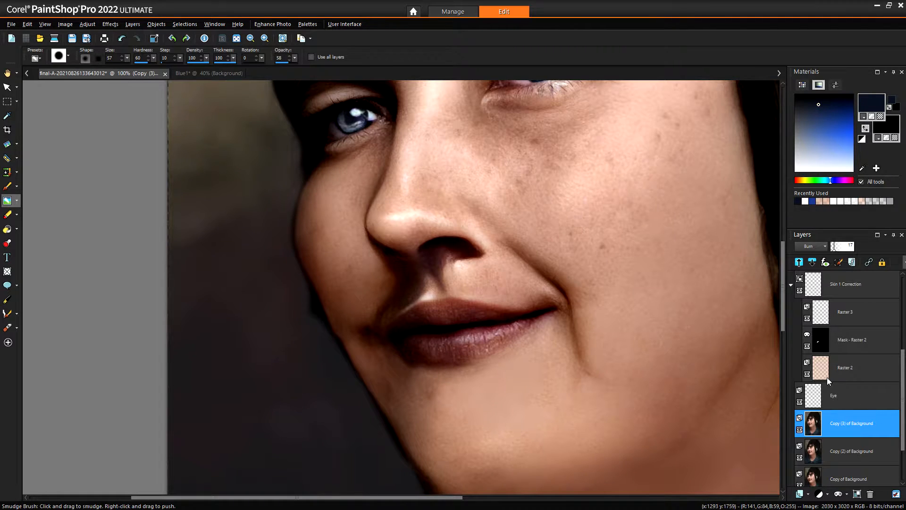
scroll(820, 330, up, 2)
scroll(824, 326, up, 2)
click(823, 290)
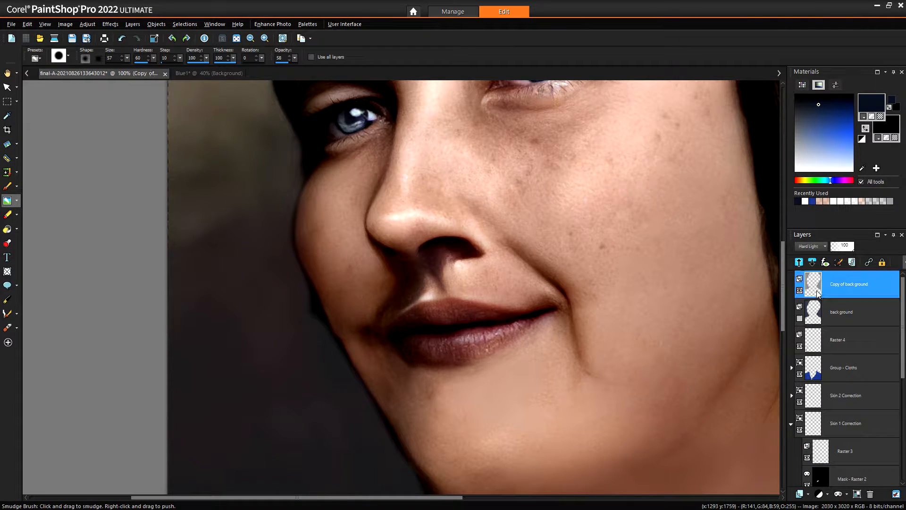
drag(312, 318, 309, 339)
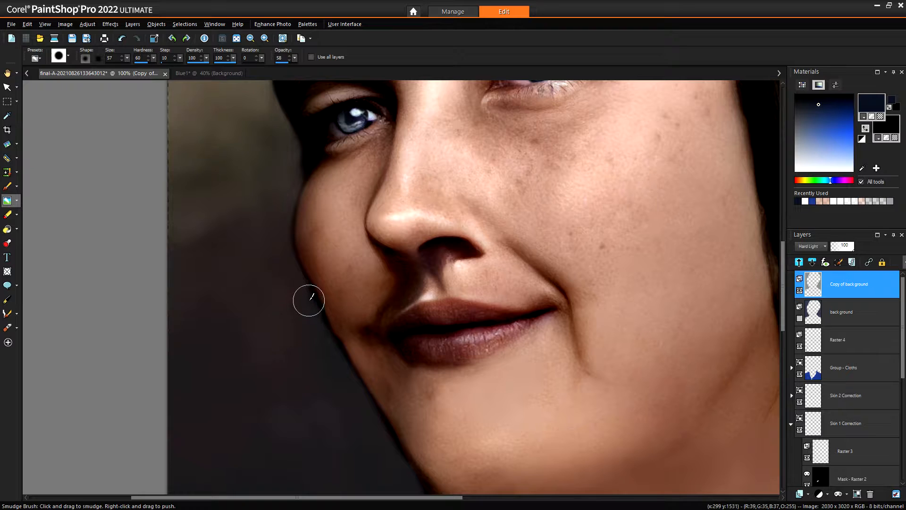
mouse_move(309, 301)
mouse_down()
mouse_move(320, 320)
mouse_move(303, 277)
mouse_move(306, 286)
mouse_up()
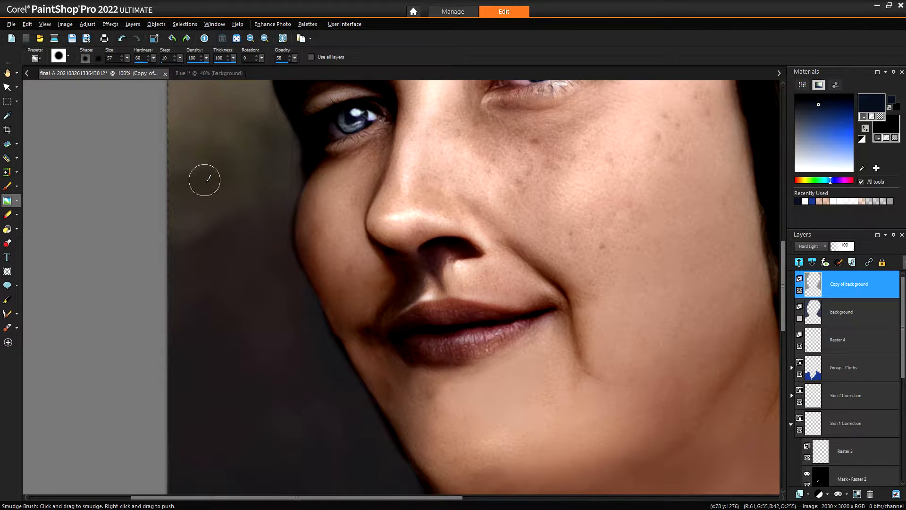
- Smudge the background along the face outline from beside the mouth corner up the cheek to nose level
scroll(369, 390, up, 1)
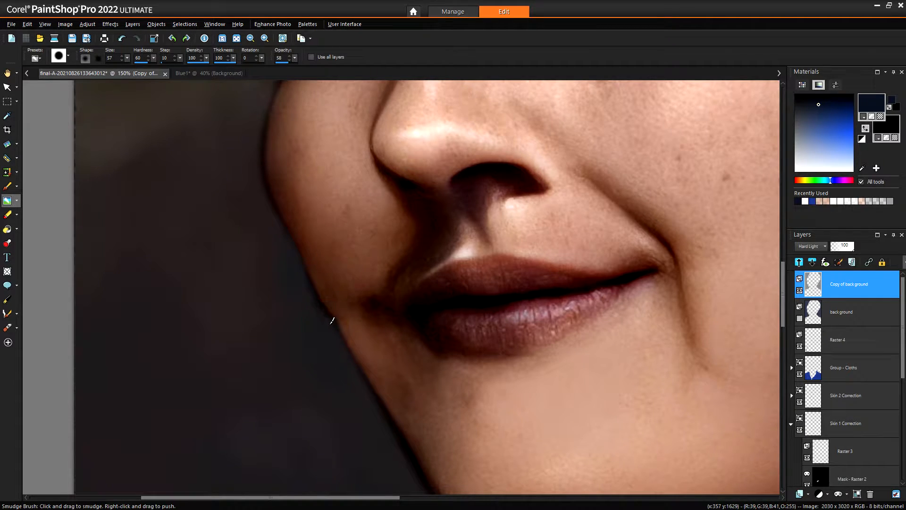
mouse_move(330, 324)
mouse_down()
mouse_move(303, 301)
mouse_move(321, 275)
mouse_up()
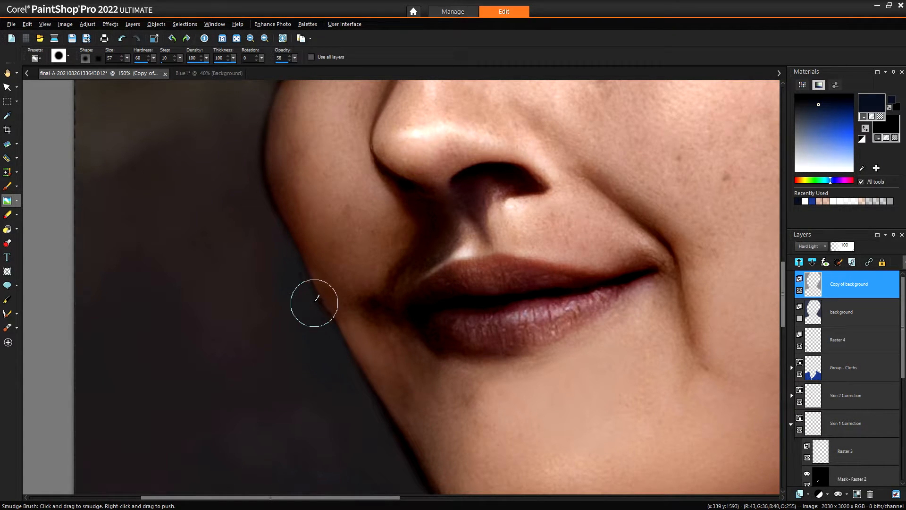
mouse_move(284, 239)
mouse_down()
mouse_move(268, 218)
mouse_move(308, 233)
mouse_move(273, 223)
mouse_move(253, 195)
mouse_up()
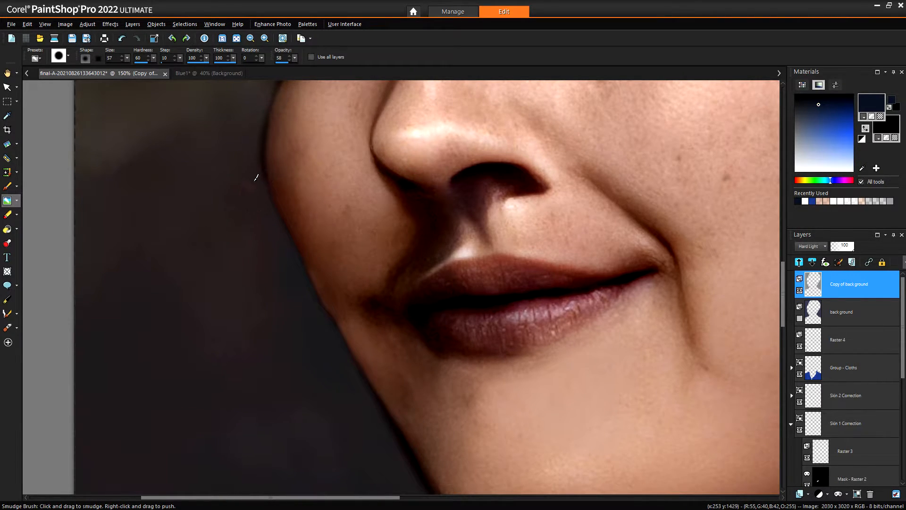
drag(255, 167, 249, 163)
mouse_move(249, 163)
mouse_down()
mouse_move(251, 149)
mouse_move(257, 166)
mouse_move(280, 151)
mouse_up()
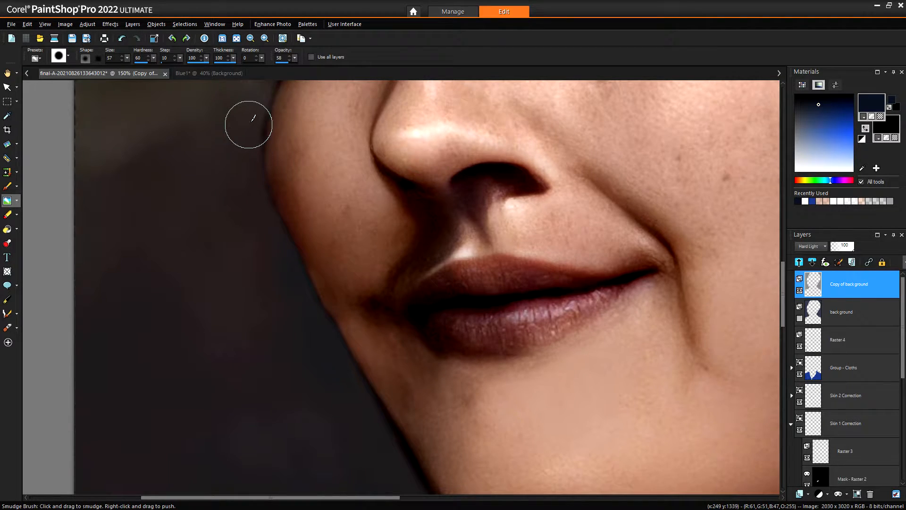
mouse_move(247, 125)
mouse_down()
mouse_move(246, 143)
mouse_move(255, 118)
mouse_move(253, 139)
mouse_up()
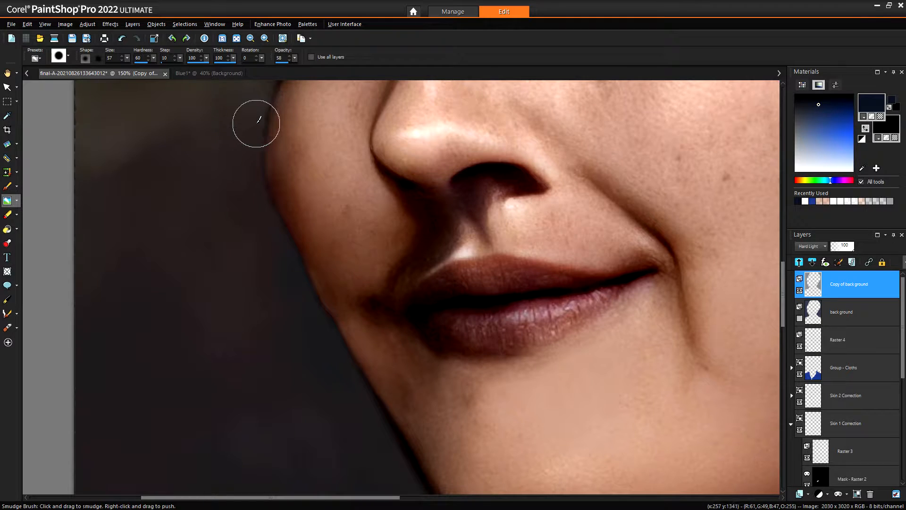
- Smudge the background edge along the upper cheek and temple beside the eye nearest the backdrop
scroll(254, 120, down, 5)
scroll(270, 156, down, 2)
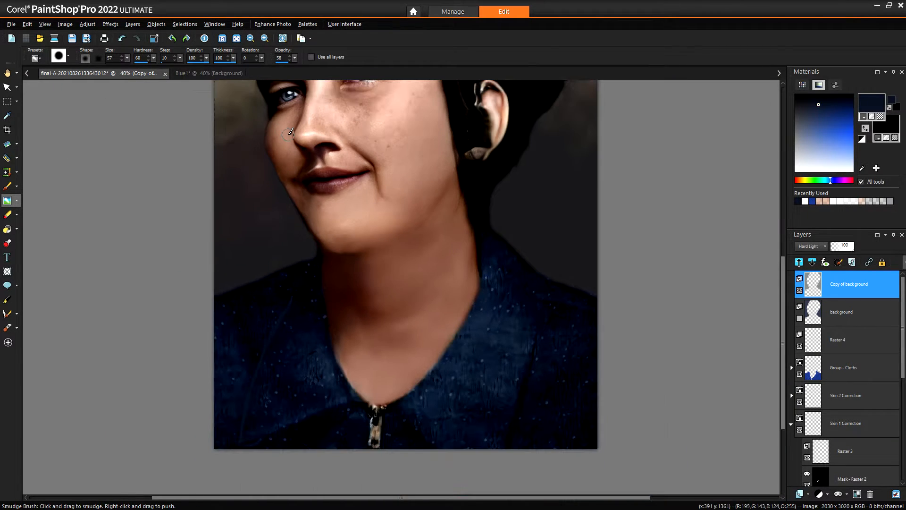
scroll(294, 265, up, 5)
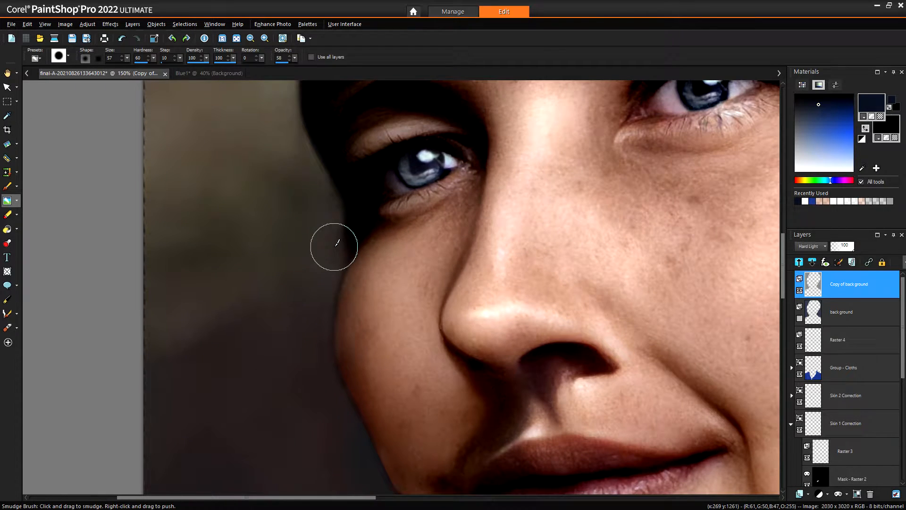
mouse_move(334, 243)
mouse_down()
mouse_move(336, 216)
mouse_move(325, 213)
mouse_move(326, 175)
mouse_up()
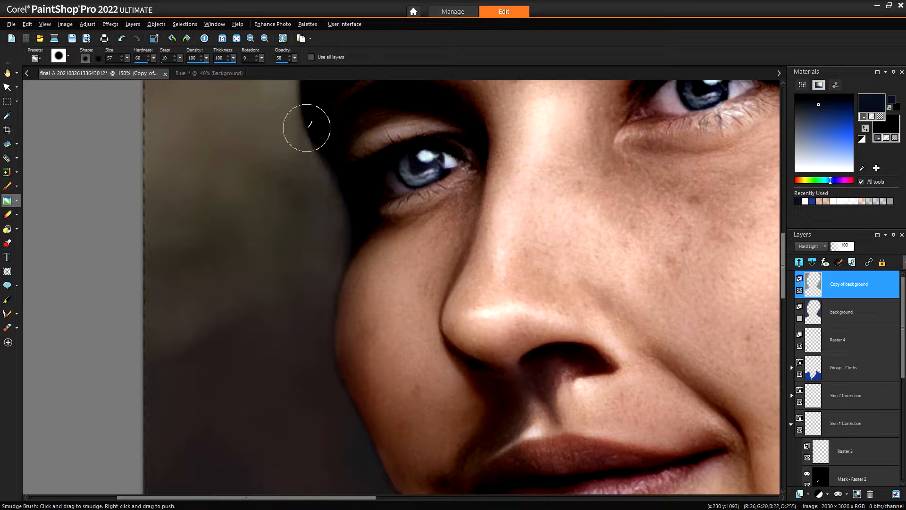
- Touch up the background edge at the jawline beside the mouth corner with another smudge stroke
scroll(340, 166, down, 4)
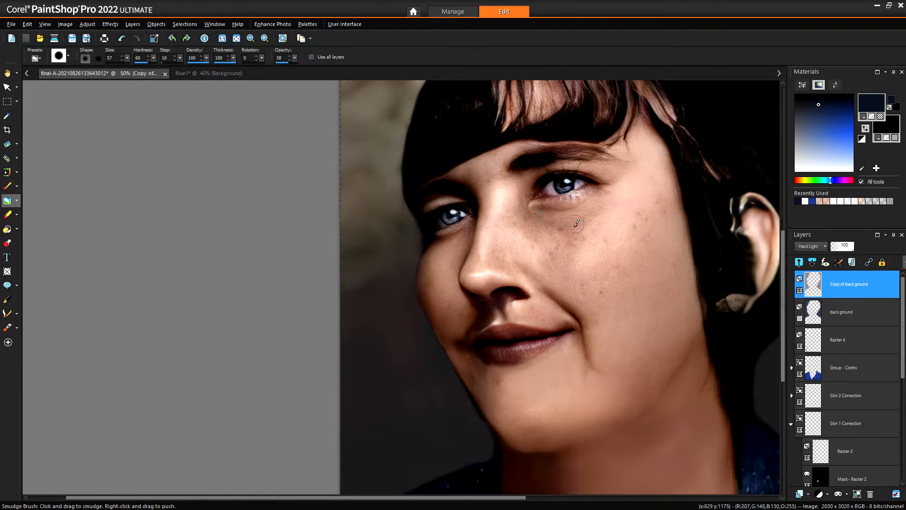
scroll(533, 213, down, 4)
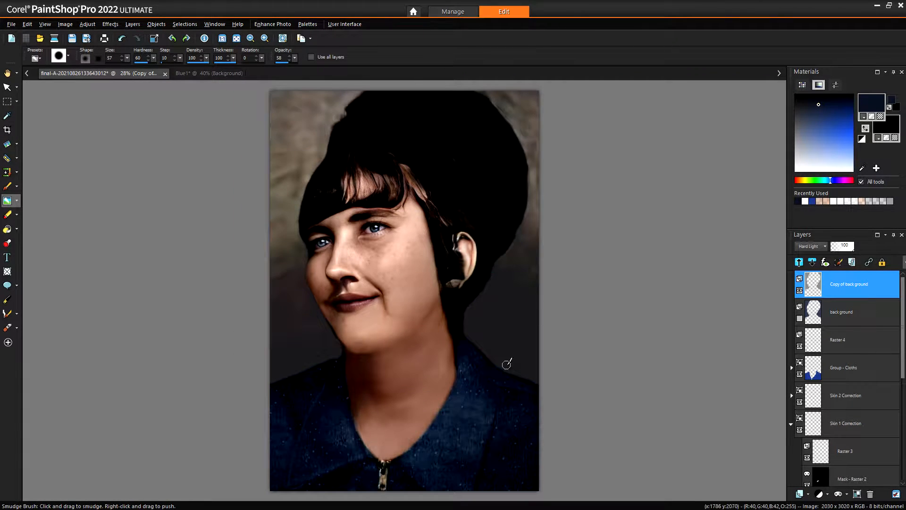
scroll(307, 340, up, 3)
scroll(360, 348, up, 4)
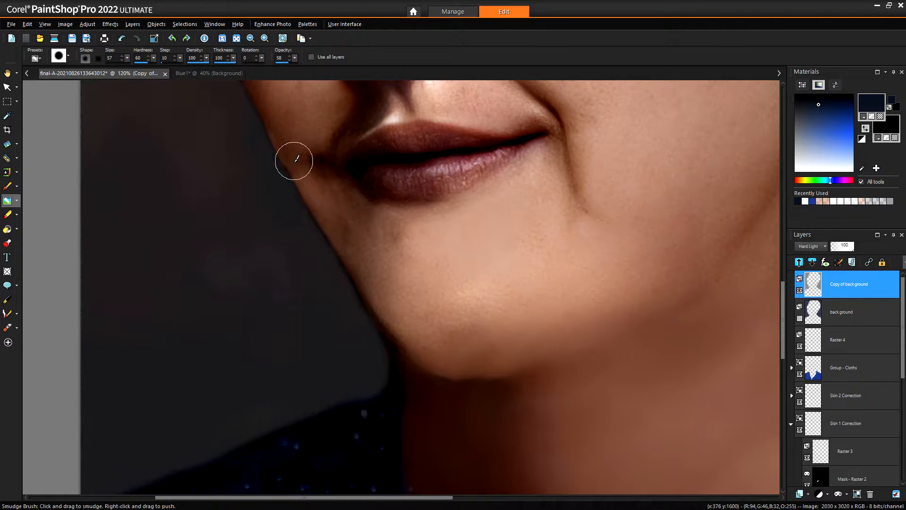
mouse_move(271, 170)
mouse_down()
mouse_move(266, 161)
mouse_move(296, 174)
mouse_up()
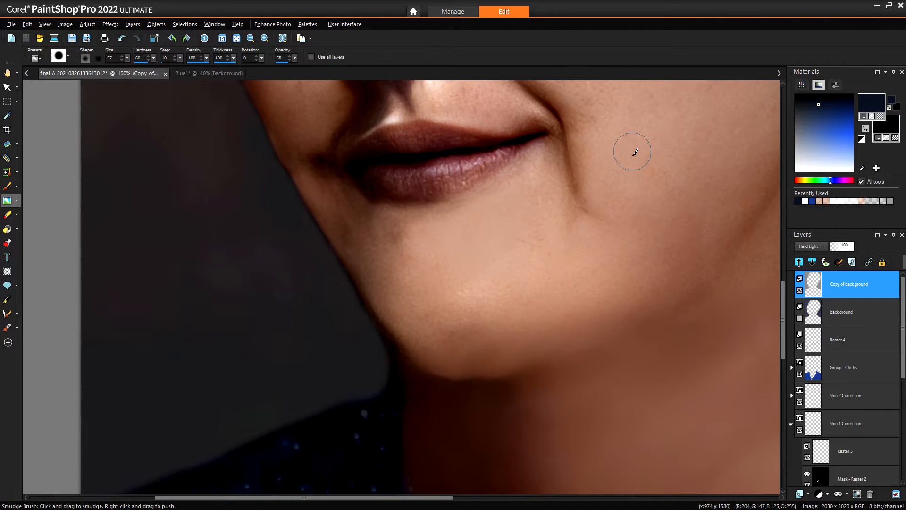
- Smudge the background edge along the jawline into the corner where the chin meets the dark collar
scroll(633, 151, down, 2)
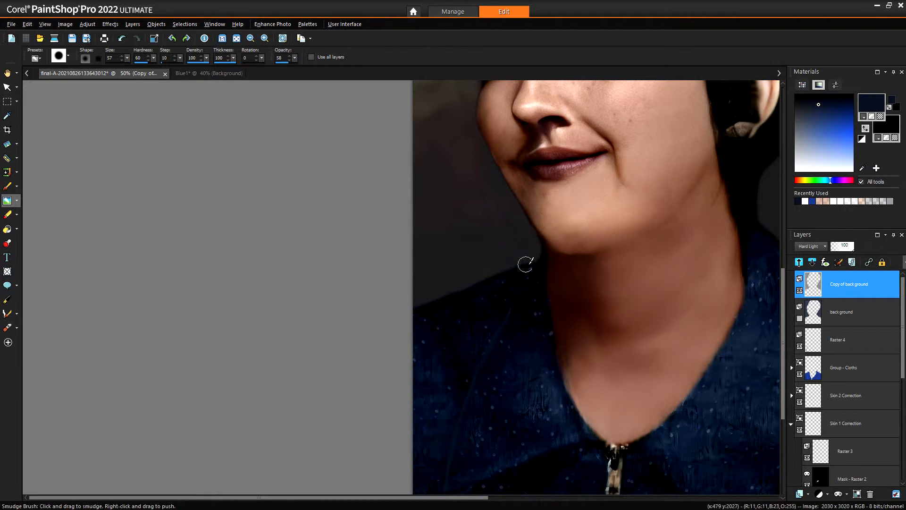
scroll(525, 264, up, 5)
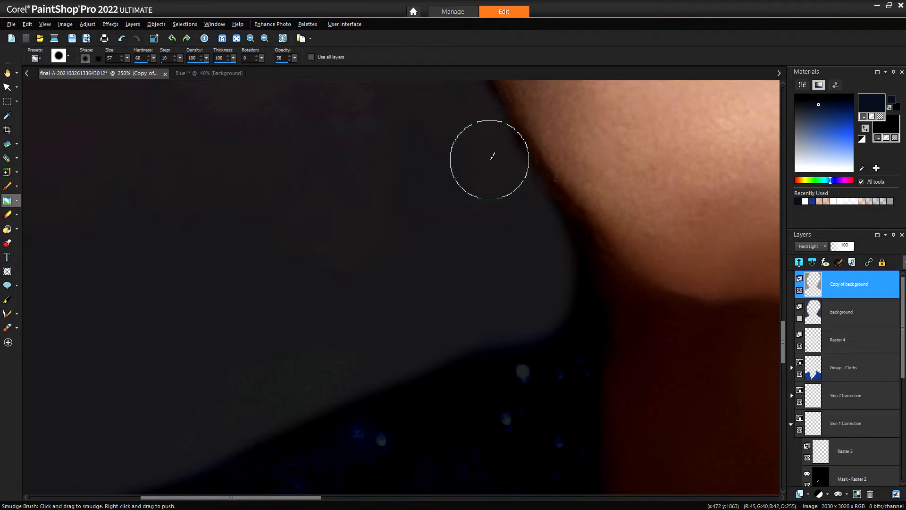
mouse_move(489, 159)
mouse_down()
mouse_move(546, 269)
mouse_move(558, 257)
mouse_move(542, 217)
mouse_move(540, 229)
mouse_move(558, 236)
mouse_move(541, 303)
mouse_move(563, 265)
mouse_up()
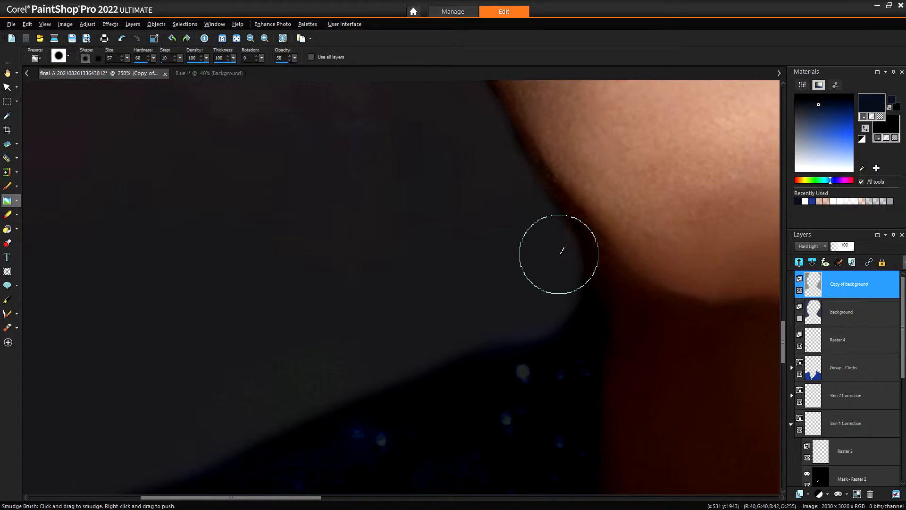
scroll(550, 260, down, 2)
scroll(592, 296, down, 5)
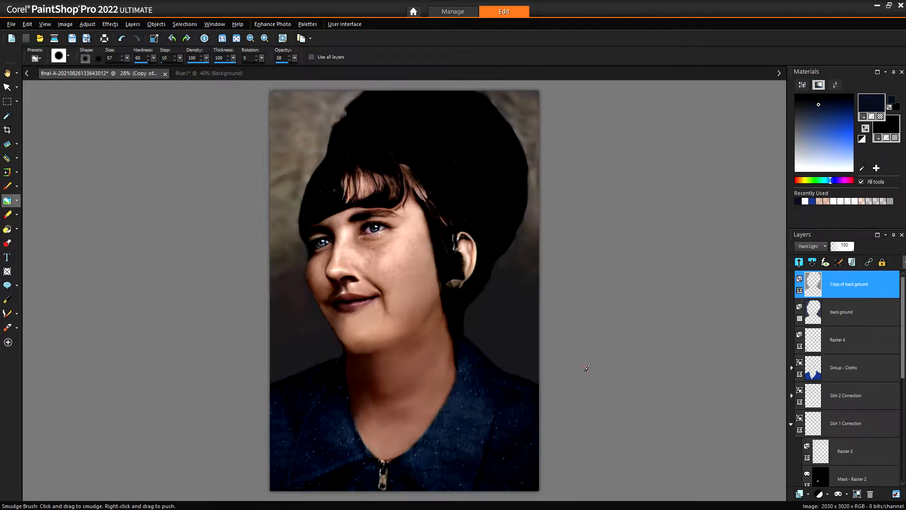
- Smudge the background edge along the jacket shoulder on the ear side of the neck
scroll(530, 364, up, 6)
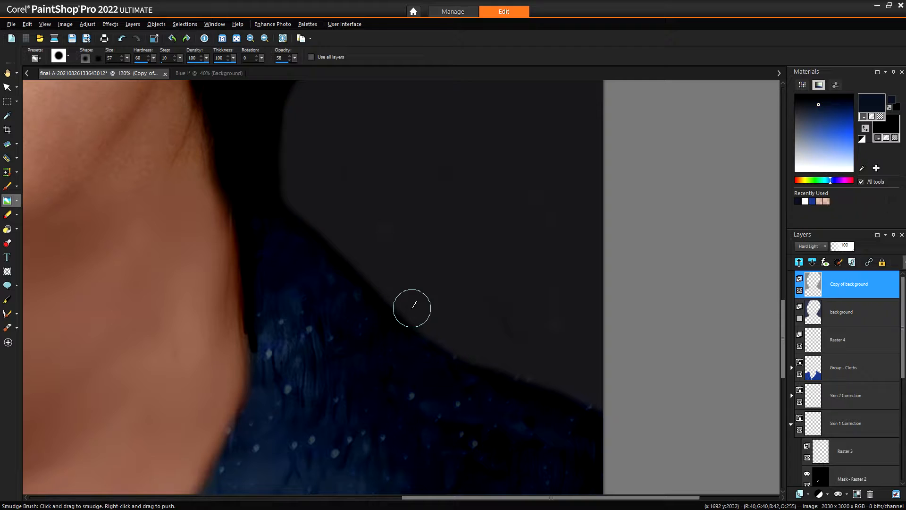
drag(396, 300, 355, 257)
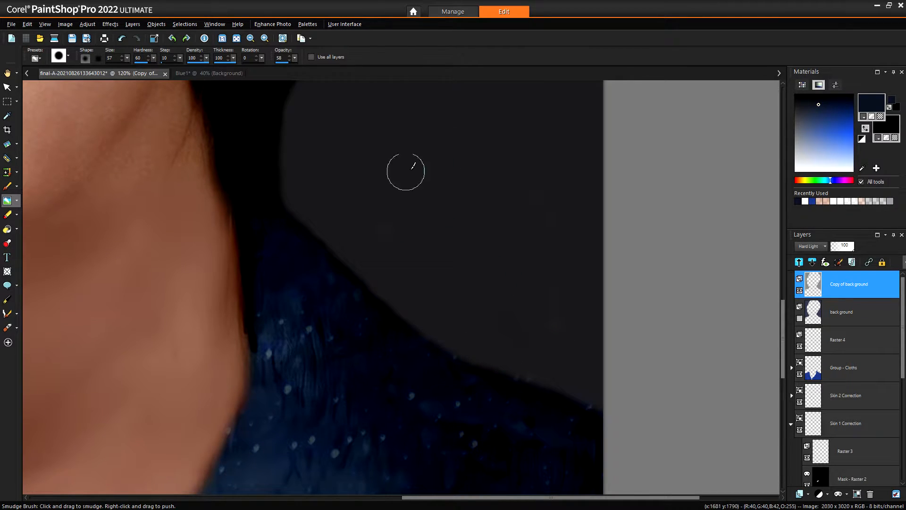
scroll(404, 168, down, 5)
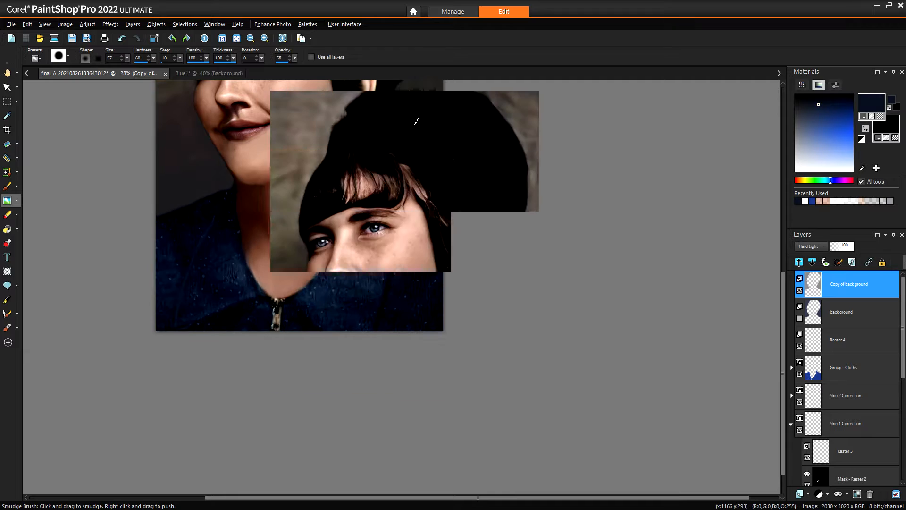
- Examine the face and both eyes up close, with the Copy (3) of Background layer selected
scroll(448, 229, up, 3)
scroll(362, 231, up, 1)
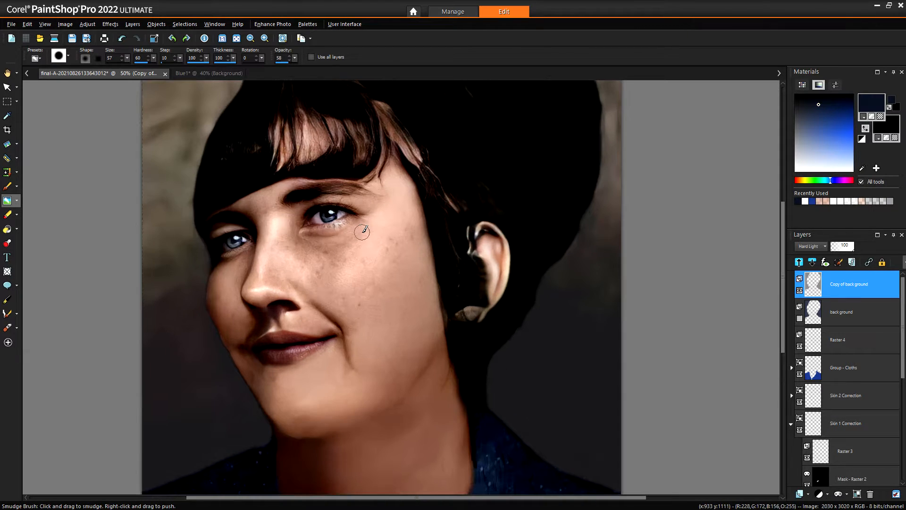
scroll(306, 237, up, 1)
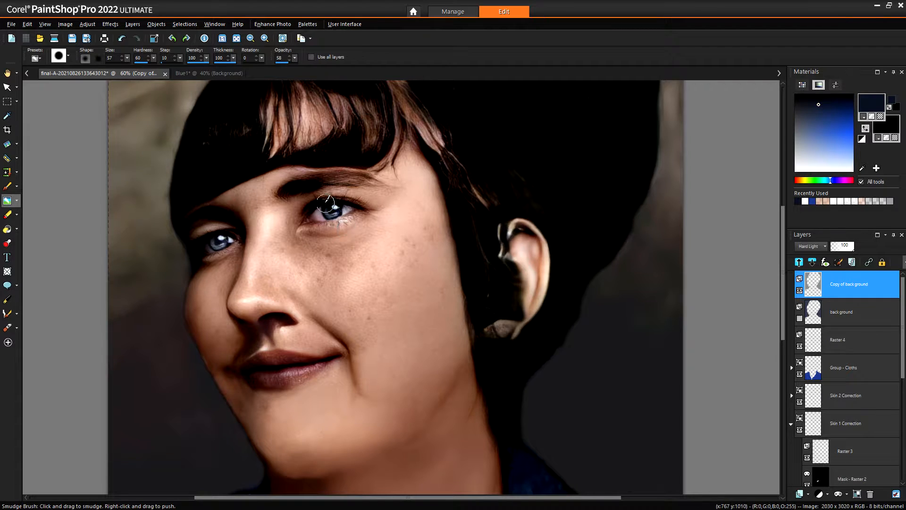
scroll(348, 211, up, 4)
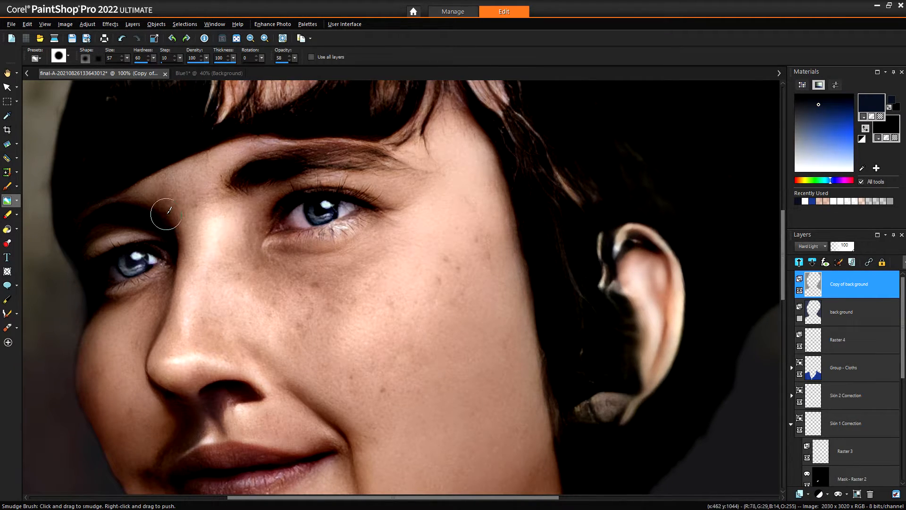
scroll(332, 233, up, 2)
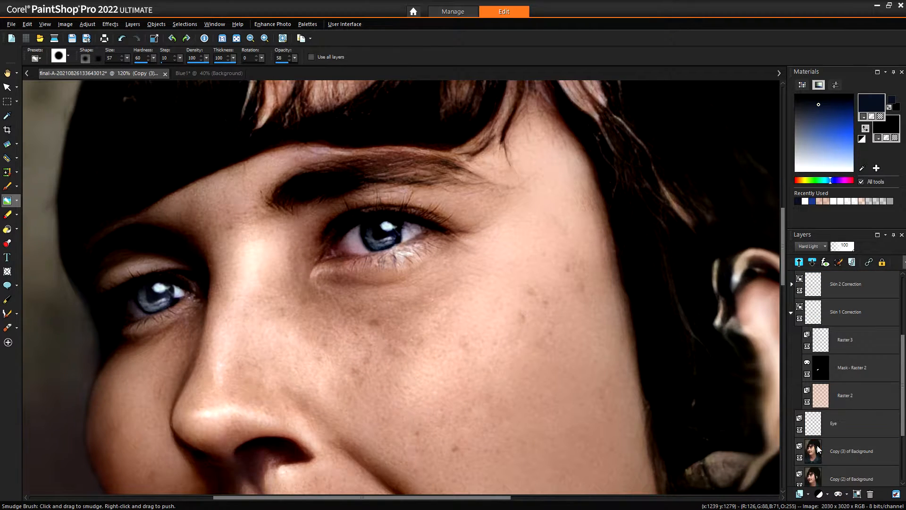
click(818, 448)
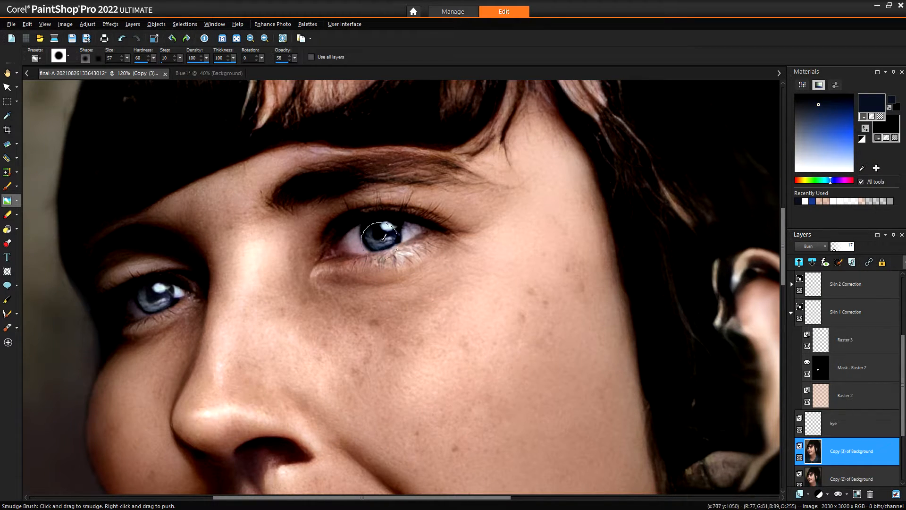
scroll(518, 271, down, 6)
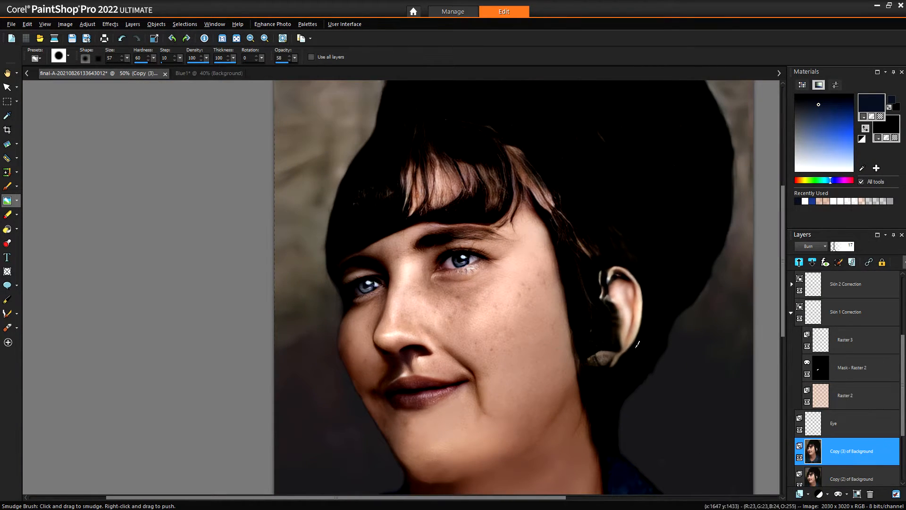
scroll(366, 298, up, 3)
scroll(858, 408, up, 1)
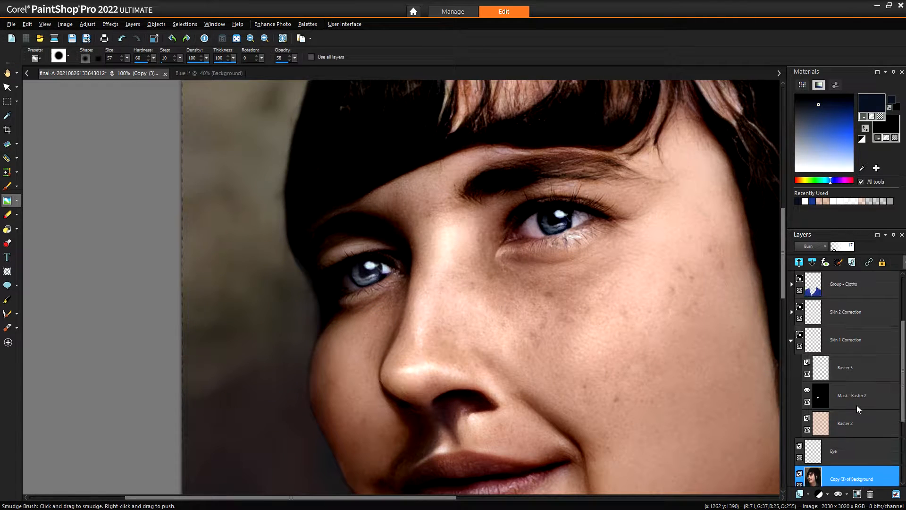
- Compare the eye nearest the backdrop with the Eye layer hidden and shown, up close and in the whole portrait
scroll(857, 413, down, 2)
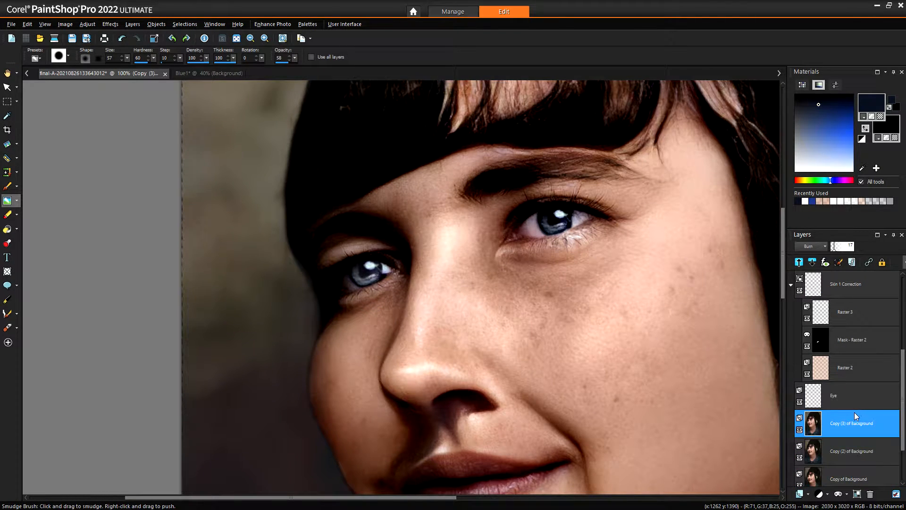
click(800, 401)
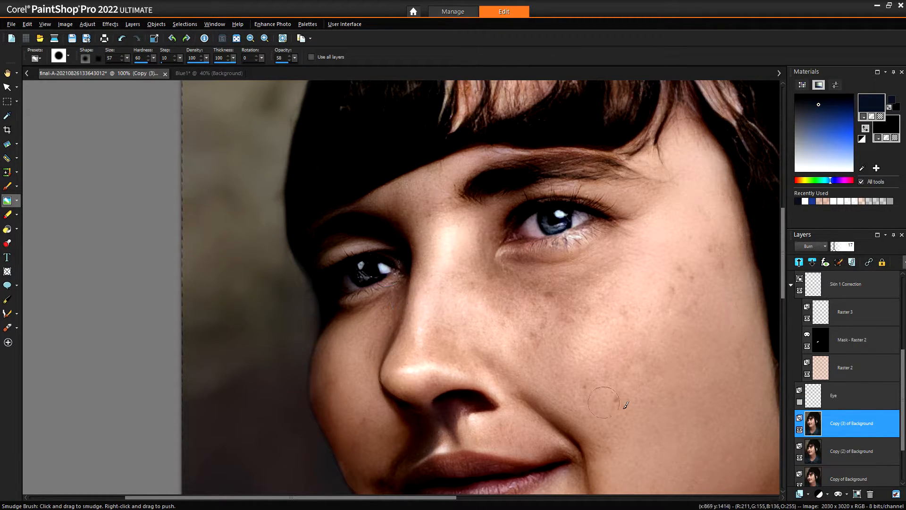
click(799, 401)
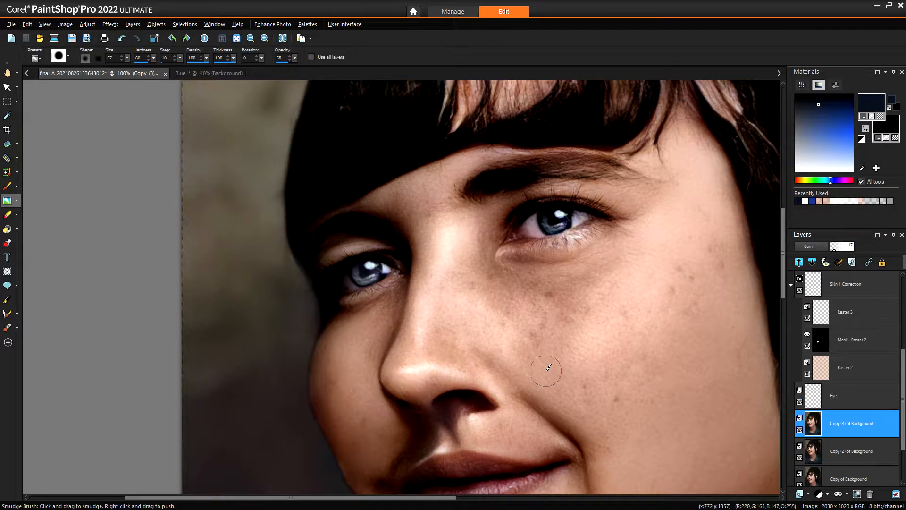
scroll(378, 271, up, 2)
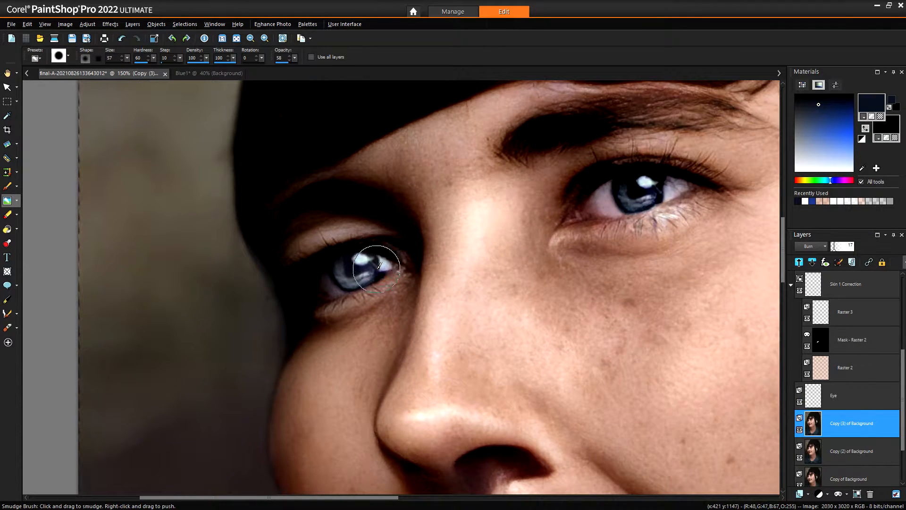
scroll(559, 280, down, 3)
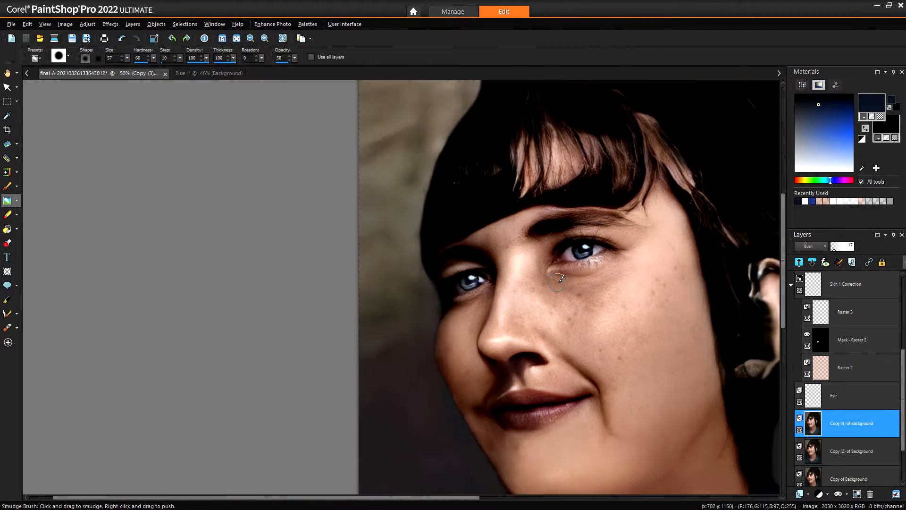
scroll(559, 279, down, 3)
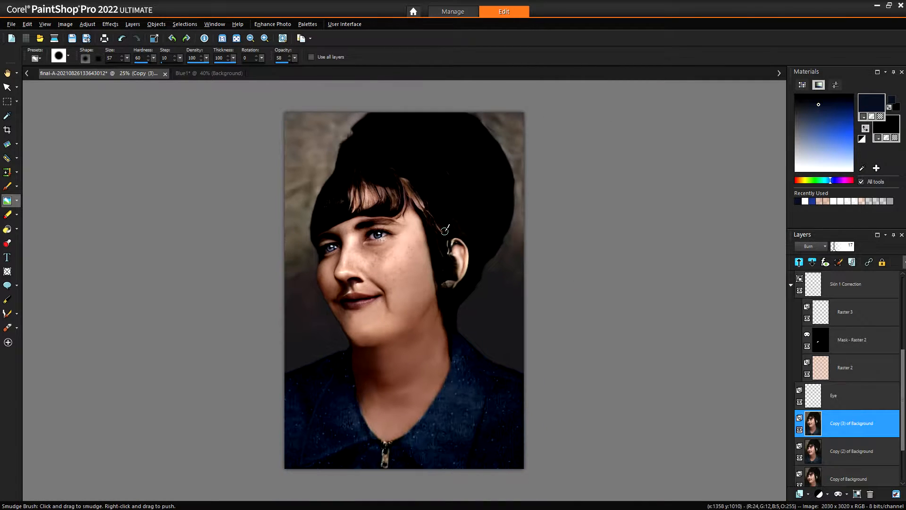
scroll(445, 230, up, 1)
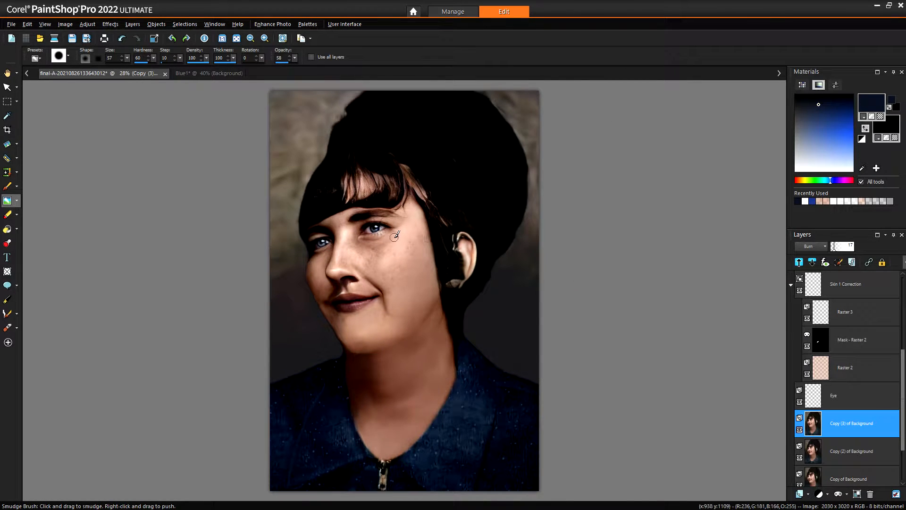
scroll(394, 237, up, 3)
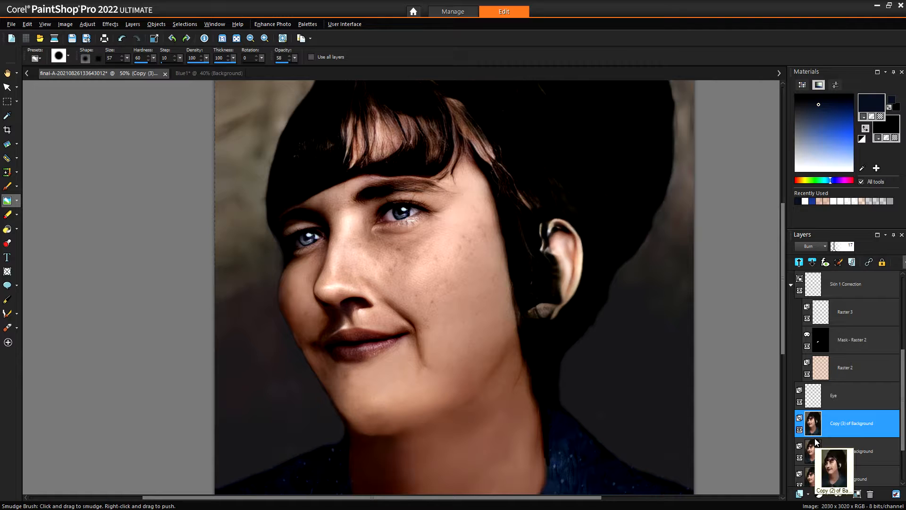
- Add a new raster layer with default settings directly above the Eye layer
scroll(336, 227, up, 5)
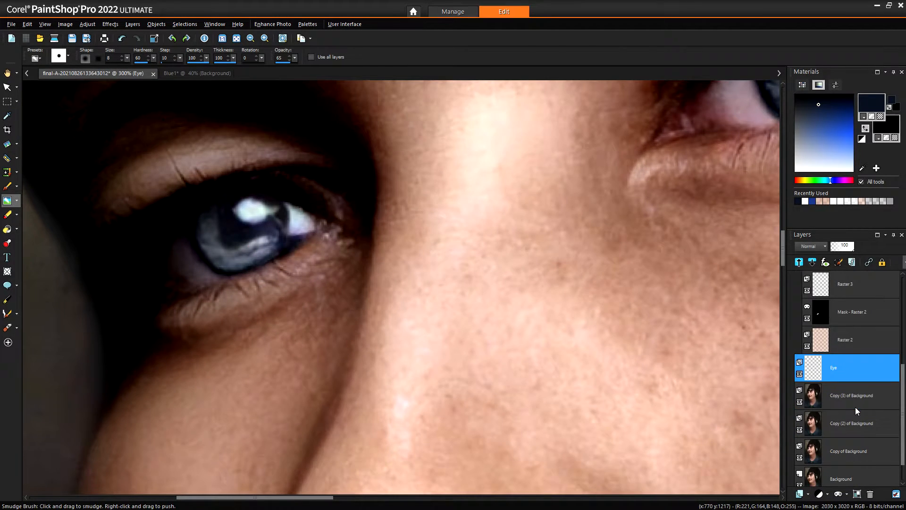
scroll(854, 401, up, 1)
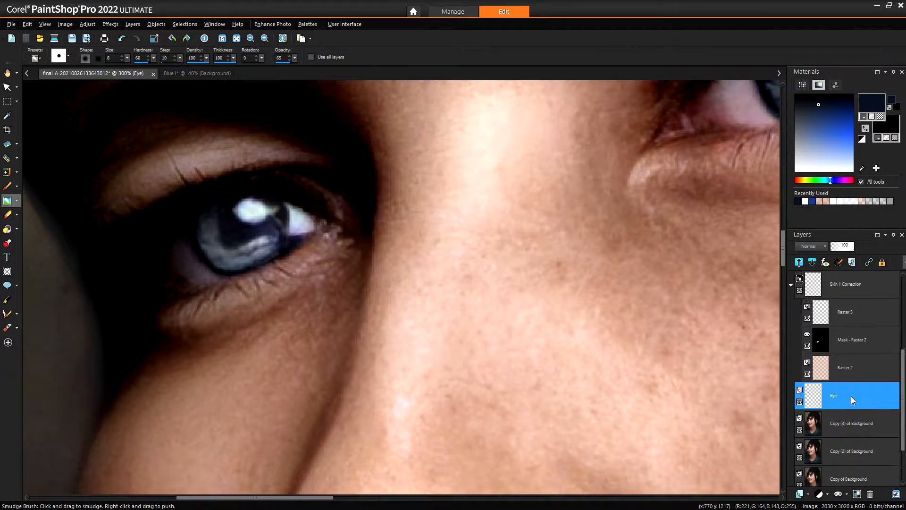
click(797, 495)
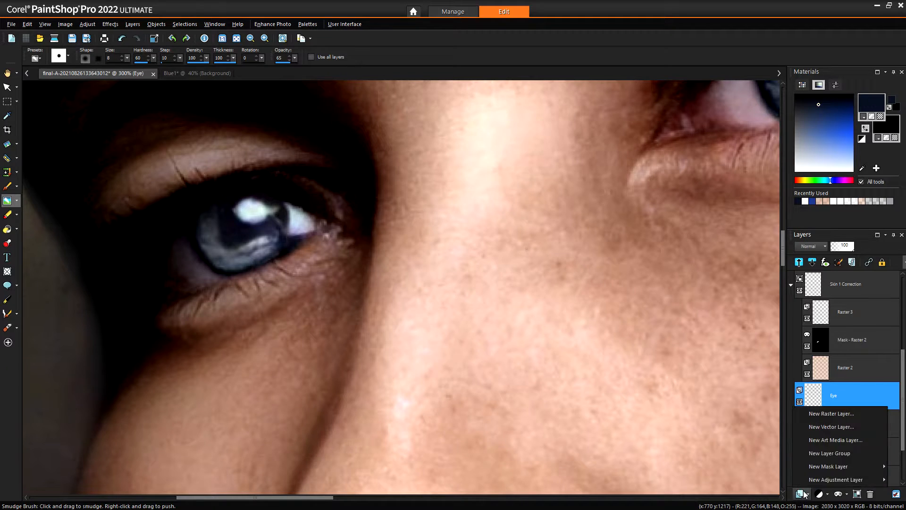
click(821, 414)
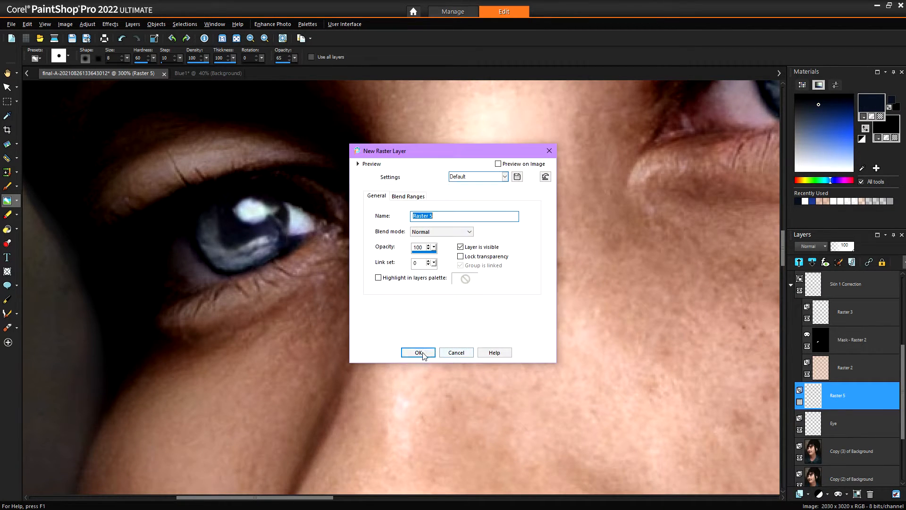
click(418, 351)
- Outline the lower white of the eye nearest the backdrop with a Freehand selection and move the new raster layer beneath Eye
scroll(296, 230, up, 5)
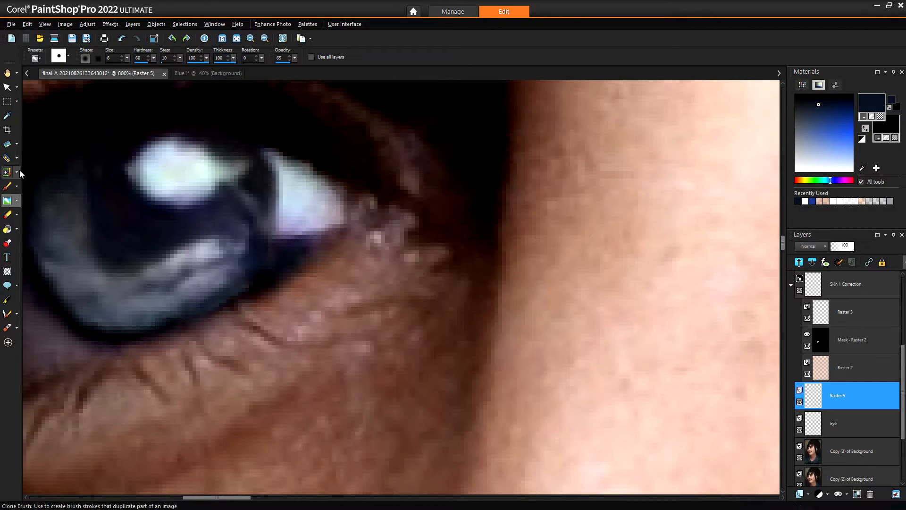
click(16, 101)
click(52, 117)
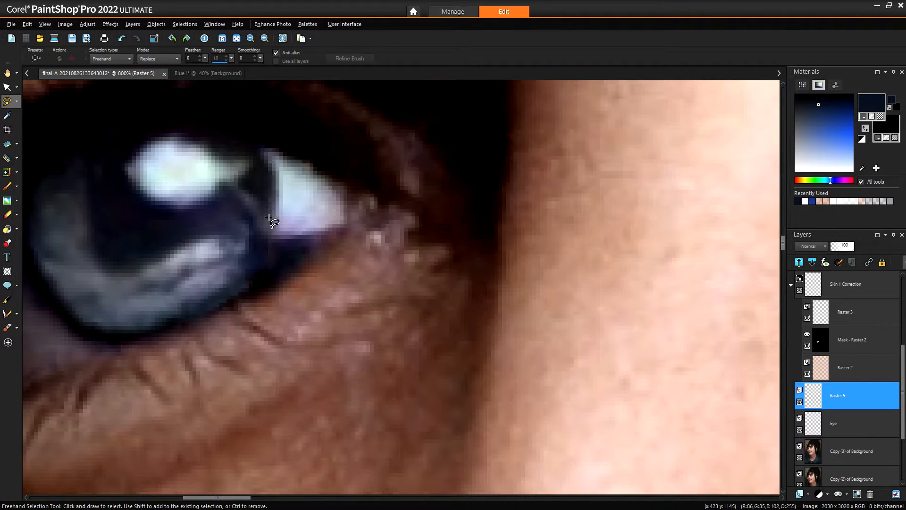
mouse_move(278, 224)
mouse_down()
mouse_move(287, 235)
mouse_move(331, 226)
mouse_up()
drag(289, 198, 286, 193)
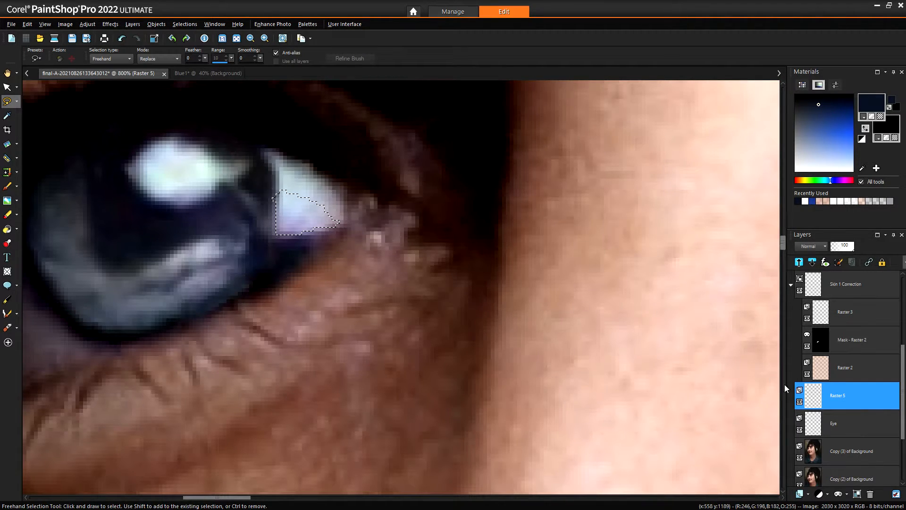
drag(856, 398, 817, 433)
- Try to copy and paste the selected eye white from the Raster 5 layer
key(ctrl+c)
key(ctrl+v)
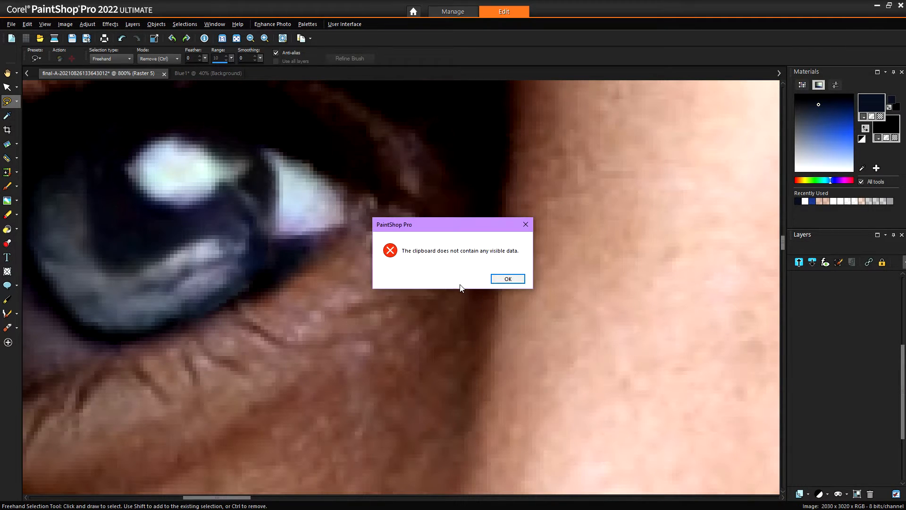
click(508, 279)
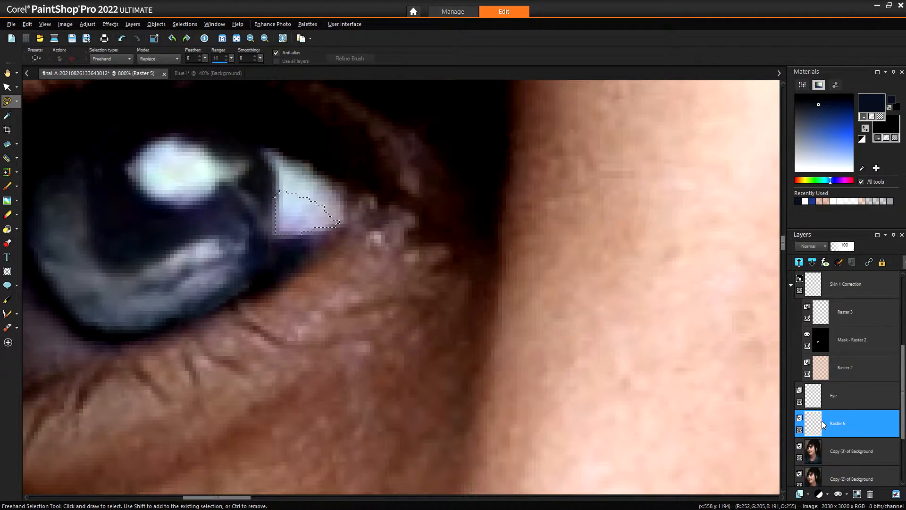
- Outline the lower white of the eye nearest the backdrop with a Freehand selection on the Copy (3) of Background layer
double_click(835, 421)
click(816, 400)
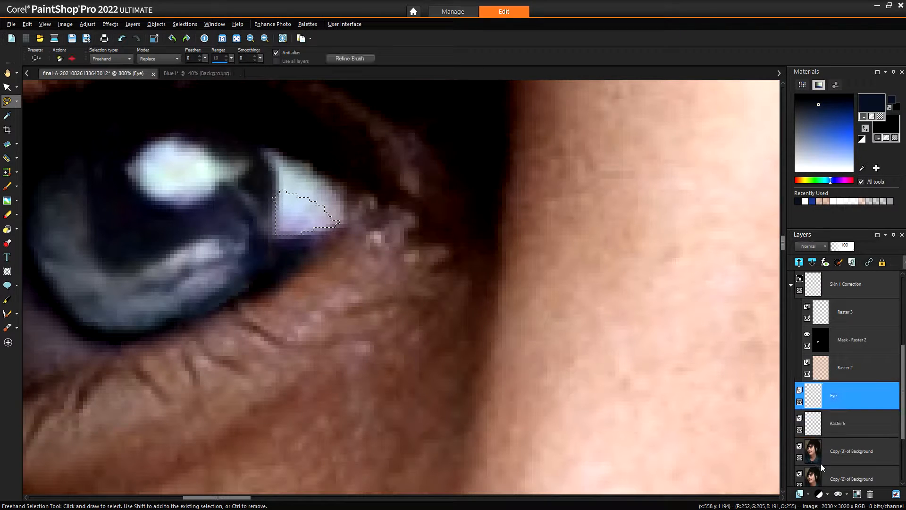
click(816, 454)
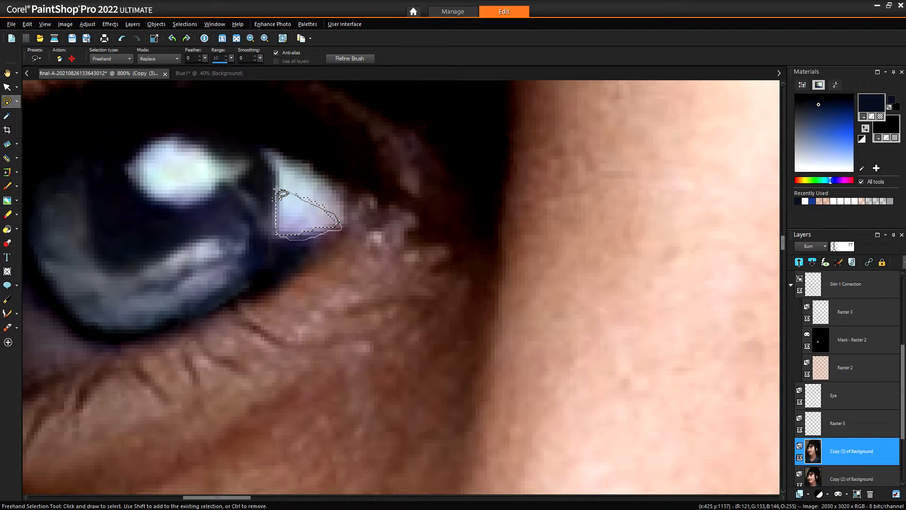
drag(278, 193, 278, 190)
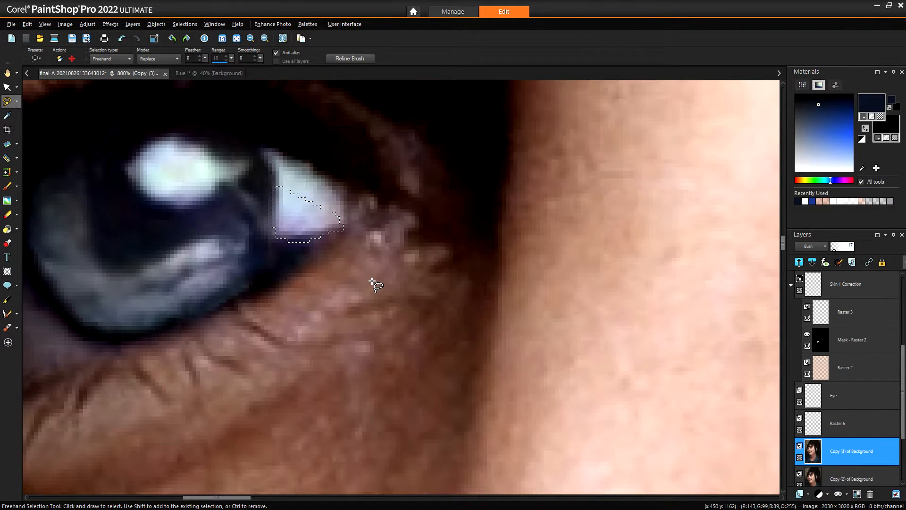
- Paste the copied eye white as a floating selection above Raster 5, placing it directly below the original white
click(815, 426)
key(ctrl+e)
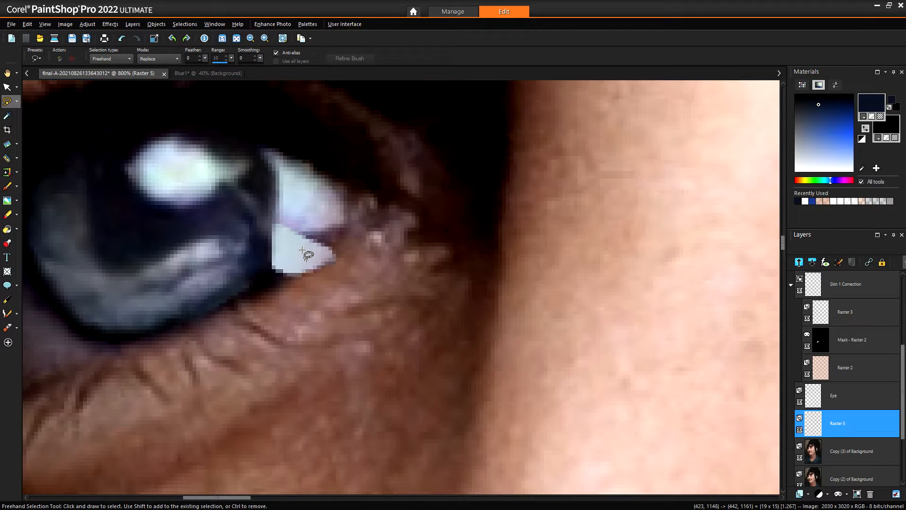
click(303, 251)
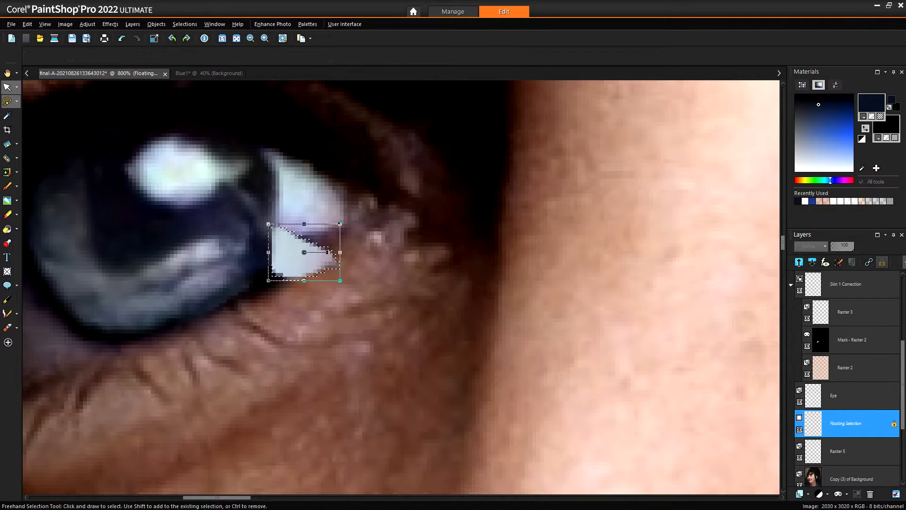
- Promote the floating eye white to its own layer, then scale, distort and rotate it to 337.620 to fit under the existing white
key(k)
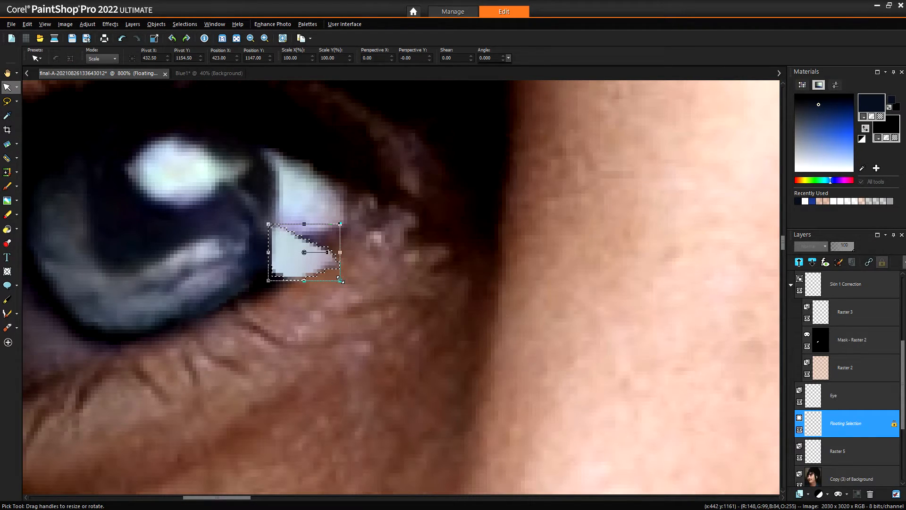
key(ctrl+shift+p)
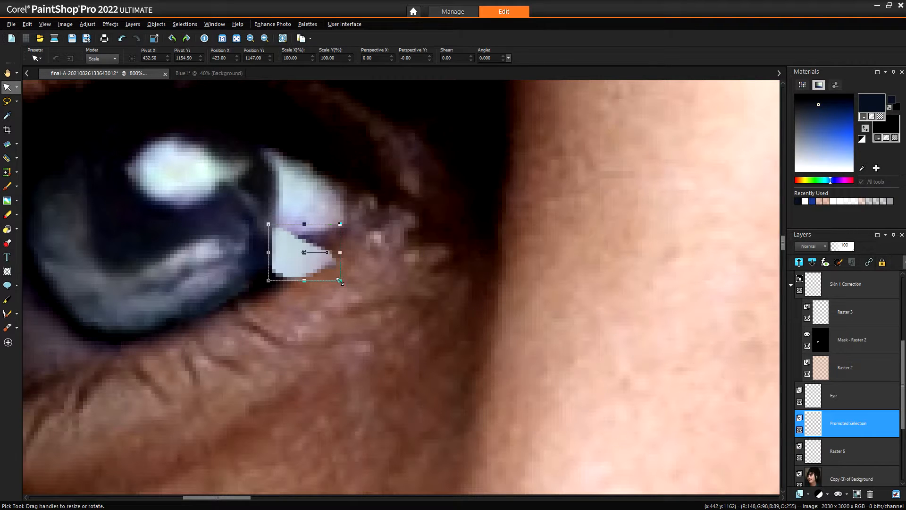
drag(343, 281, 303, 254)
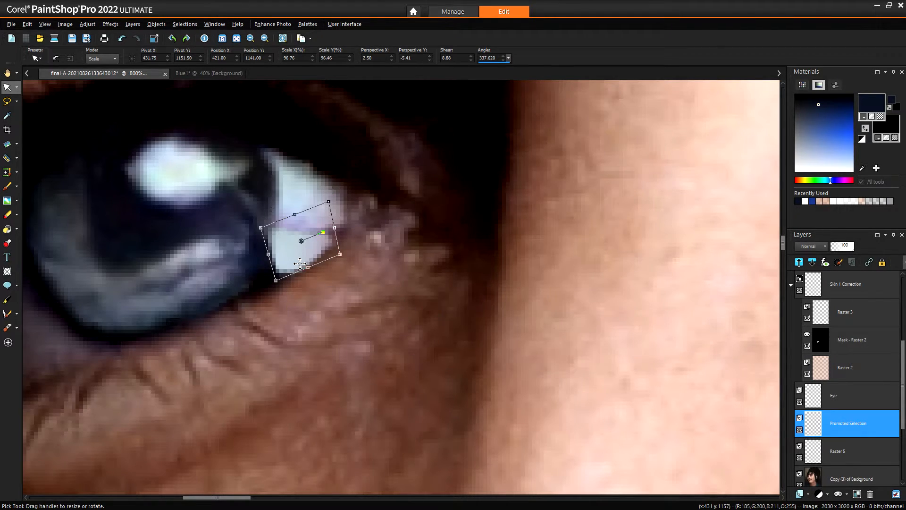
drag(300, 264, 307, 258)
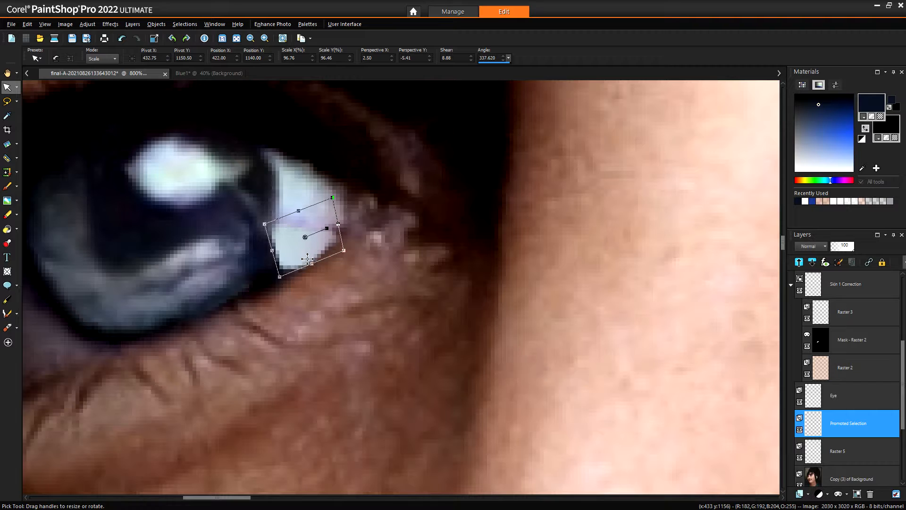
- Delete the Raster 5 layer
click(809, 455)
right_click(808, 457)
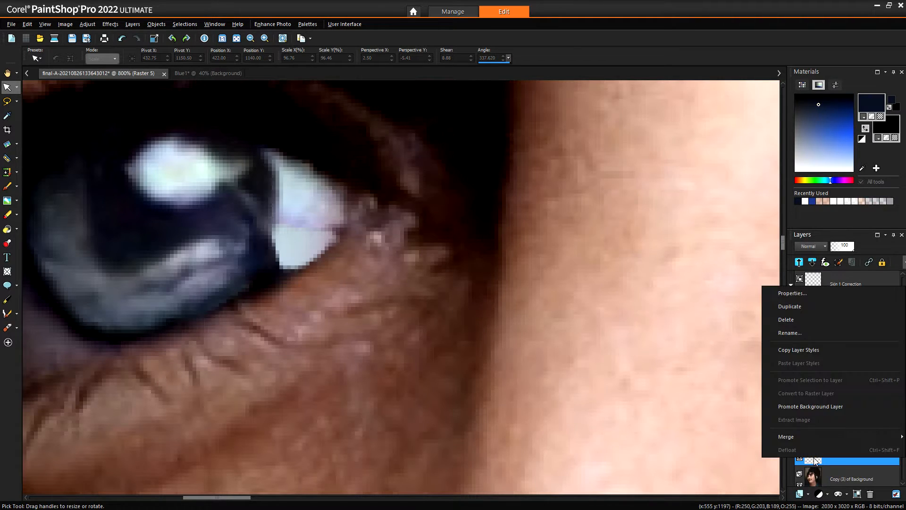
click(792, 323)
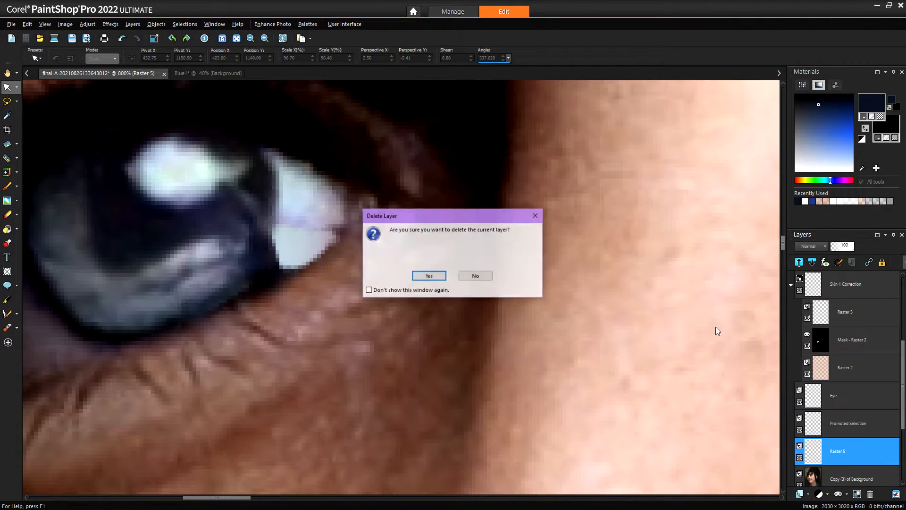
click(429, 276)
- Blend the seam and iris-side edge of the promoted eye-white patch with a size 8 Smudge Brush, undoing the stray smear
click(7, 200)
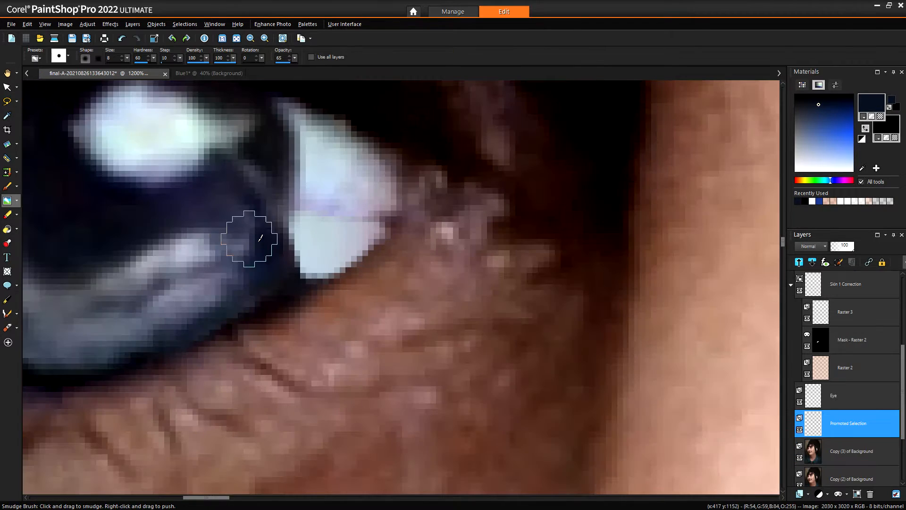
scroll(242, 239, up, 2)
mouse_move(291, 223)
mouse_down()
mouse_move(334, 210)
mouse_move(346, 227)
mouse_move(367, 216)
mouse_move(367, 232)
mouse_move(384, 215)
mouse_move(345, 218)
mouse_move(328, 205)
mouse_move(337, 182)
mouse_move(323, 202)
mouse_move(334, 193)
mouse_move(334, 210)
mouse_move(320, 187)
mouse_move(295, 232)
mouse_move(340, 244)
mouse_move(340, 227)
mouse_move(374, 214)
mouse_move(402, 244)
mouse_move(345, 278)
mouse_move(368, 273)
mouse_move(328, 301)
mouse_move(369, 227)
mouse_move(357, 228)
mouse_move(390, 210)
mouse_move(340, 228)
mouse_move(339, 243)
mouse_move(311, 278)
mouse_move(283, 255)
mouse_move(288, 267)
mouse_move(283, 250)
mouse_move(294, 267)
mouse_move(328, 272)
mouse_move(311, 241)
mouse_move(280, 247)
mouse_move(288, 227)
mouse_move(277, 228)
mouse_move(317, 210)
mouse_move(317, 266)
mouse_move(295, 301)
mouse_move(328, 278)
mouse_move(277, 301)
mouse_move(318, 308)
mouse_move(334, 283)
mouse_move(323, 303)
mouse_move(318, 273)
mouse_move(396, 222)
mouse_move(357, 227)
mouse_move(602, 232)
mouse_move(340, 239)
mouse_move(481, 247)
mouse_up()
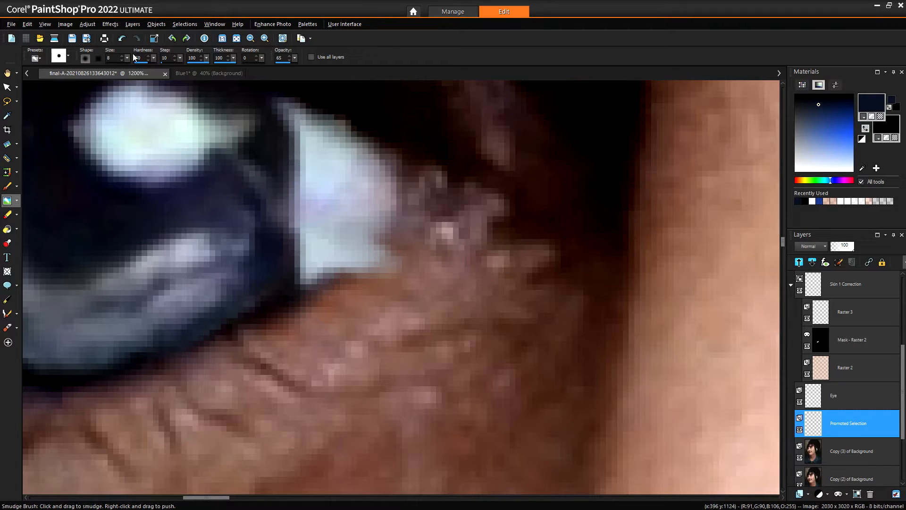
click(123, 38)
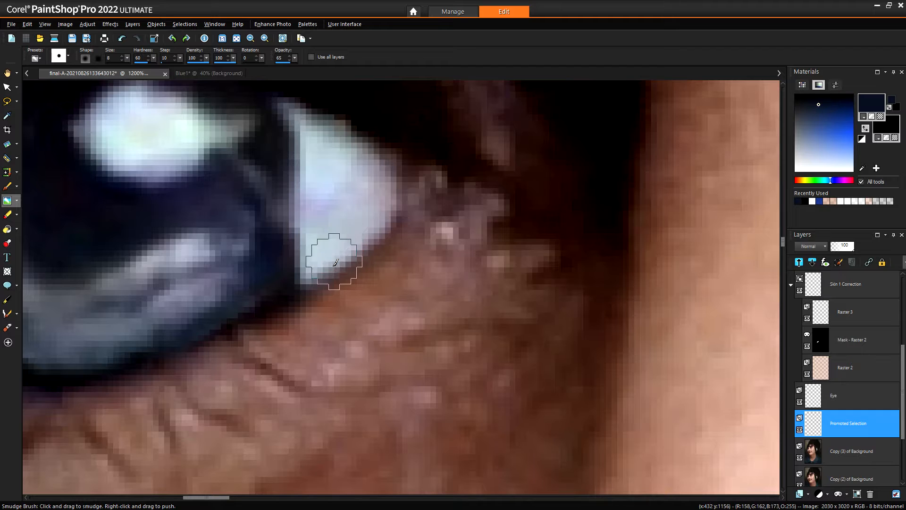
drag(334, 265, 305, 276)
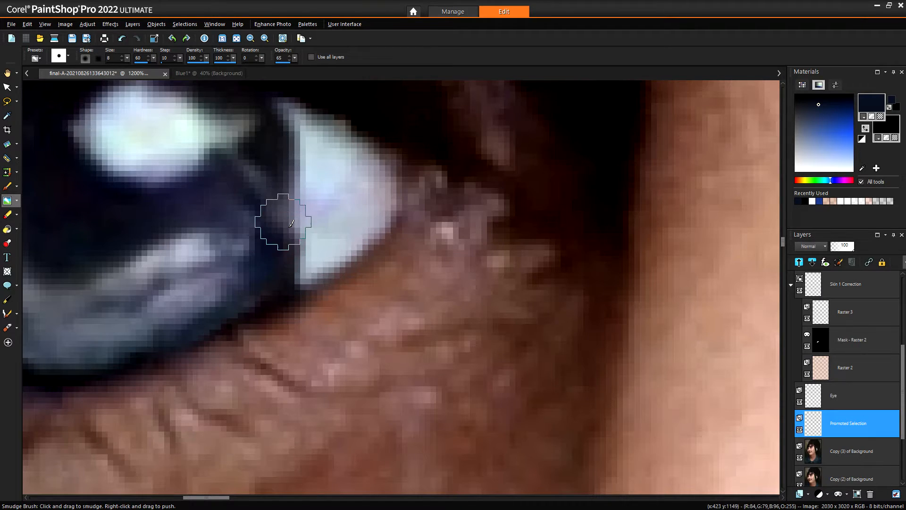
drag(284, 200, 288, 246)
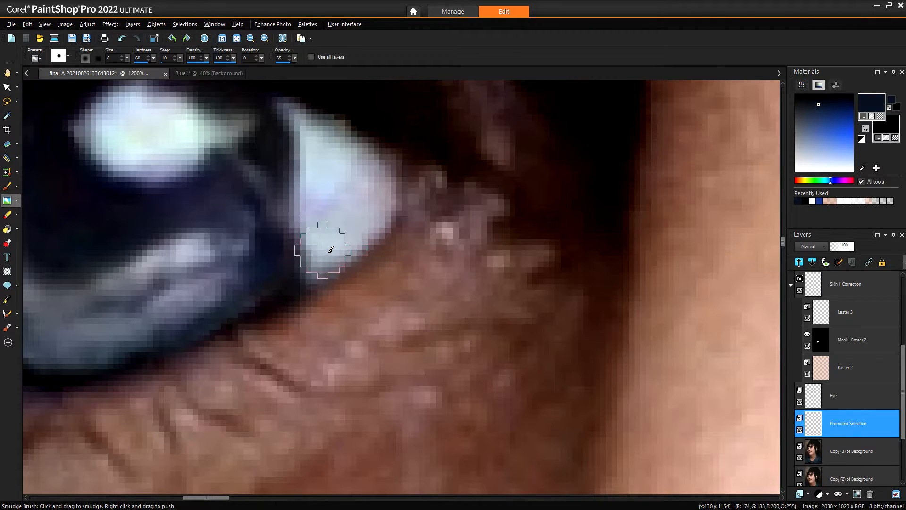
- Smudge the lower corner and edge of the eye-white patch so it blends softly into the iris and eyelid
scroll(350, 233, down, 4)
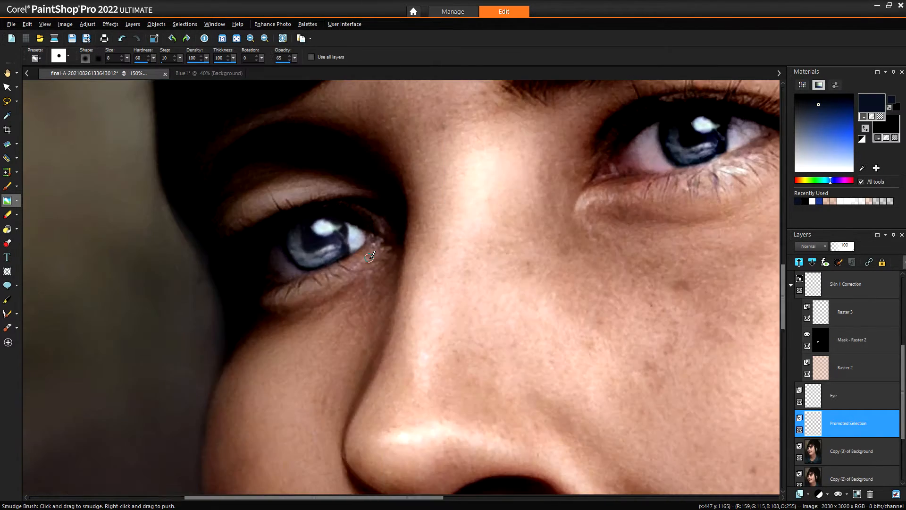
scroll(367, 255, up, 3)
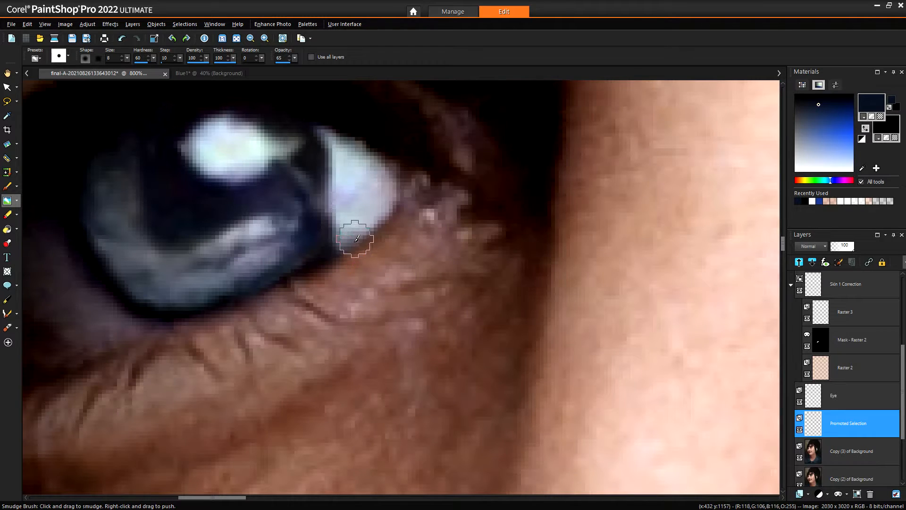
mouse_move(336, 250)
mouse_down()
mouse_move(346, 221)
mouse_move(340, 235)
mouse_move(311, 238)
mouse_move(324, 239)
mouse_up()
scroll(355, 226, down, 3)
scroll(405, 248, down, 5)
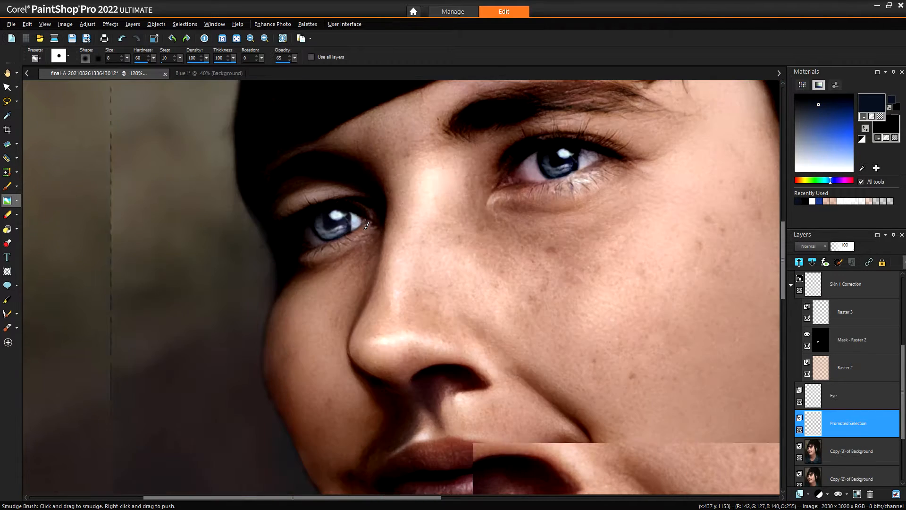
scroll(405, 248, down, 1)
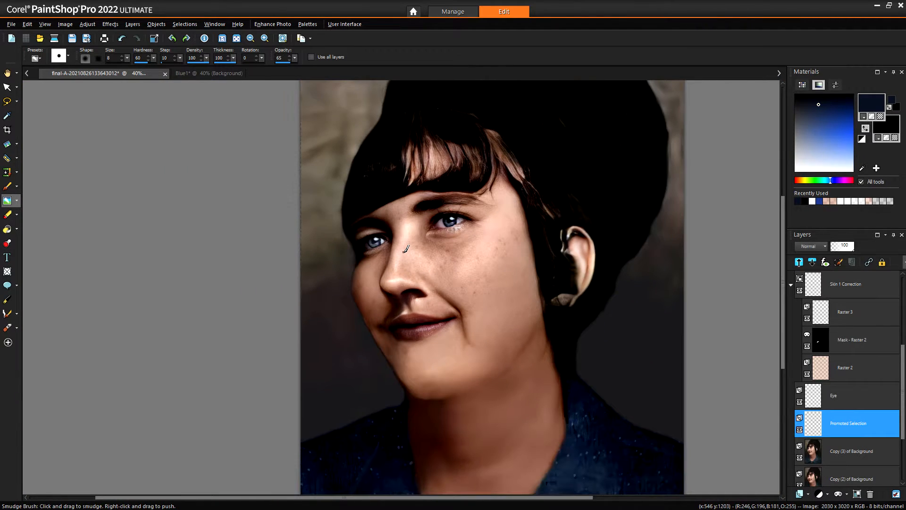
scroll(405, 248, up, 8)
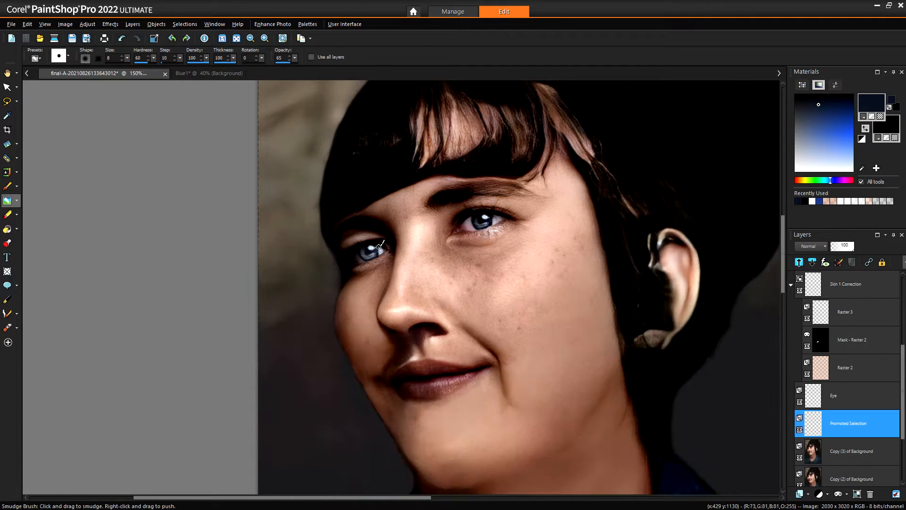
scroll(372, 259, up, 4)
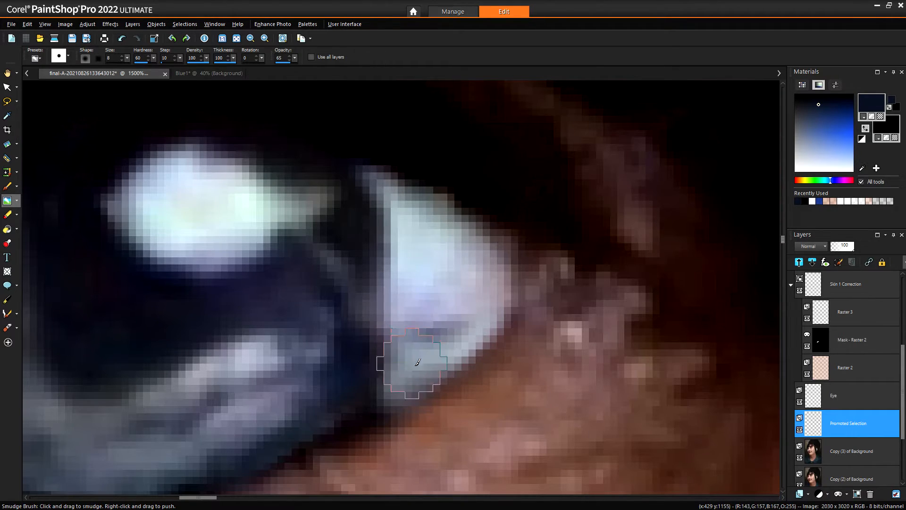
- Compare the repaired eye with the Promoted Selection layer hidden and shown, up close and in the whole portrait
scroll(434, 321, down, 10)
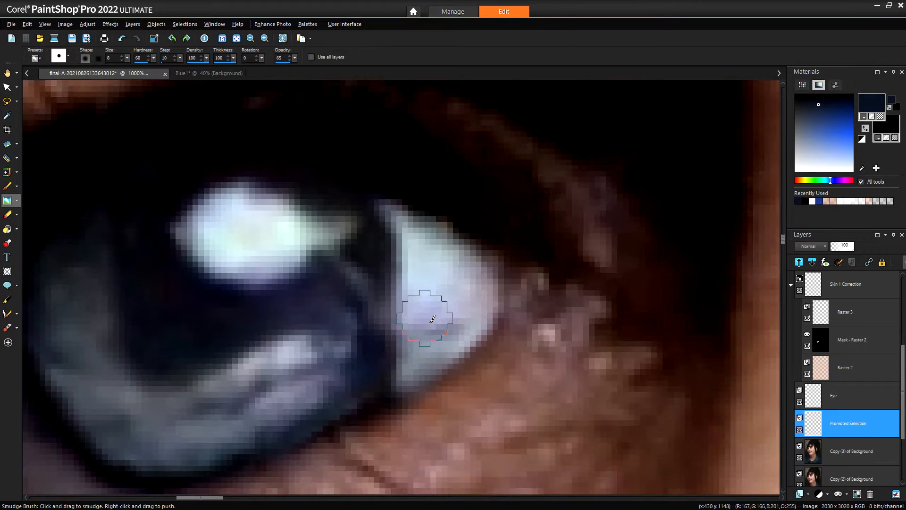
scroll(501, 298, down, 3)
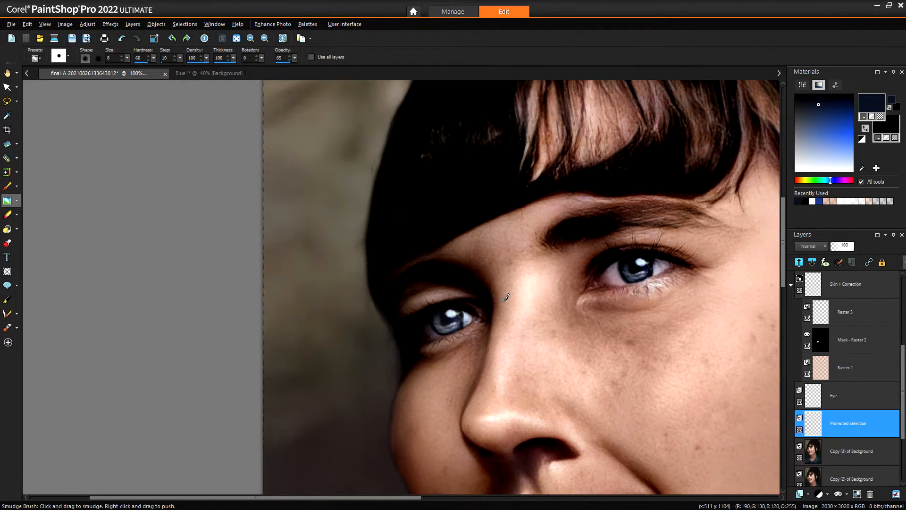
scroll(506, 297, down, 3)
scroll(631, 315, down, 1)
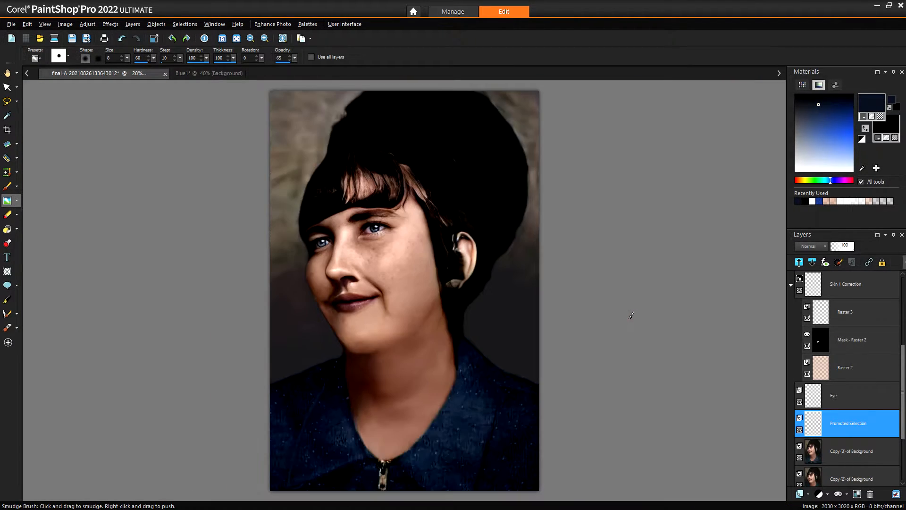
scroll(562, 325, up, 2)
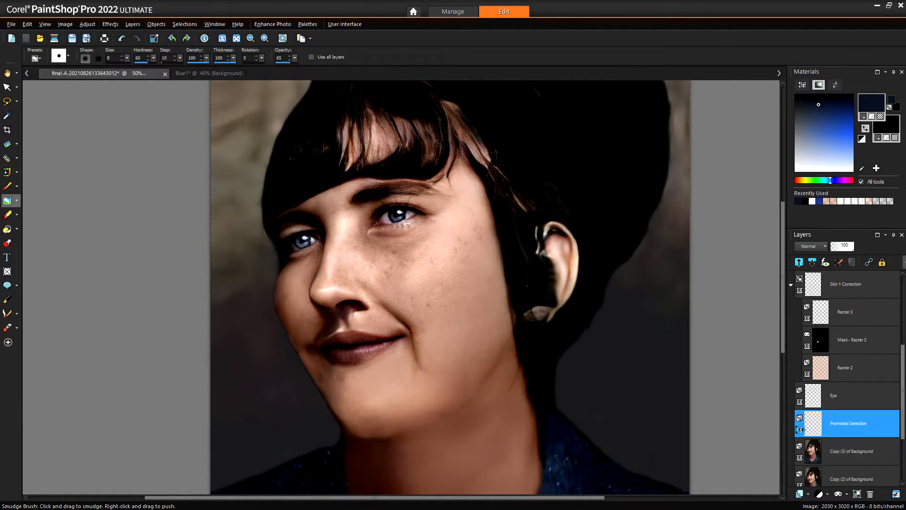
click(800, 429)
scroll(395, 257, down, 1)
scroll(346, 232, down, 1)
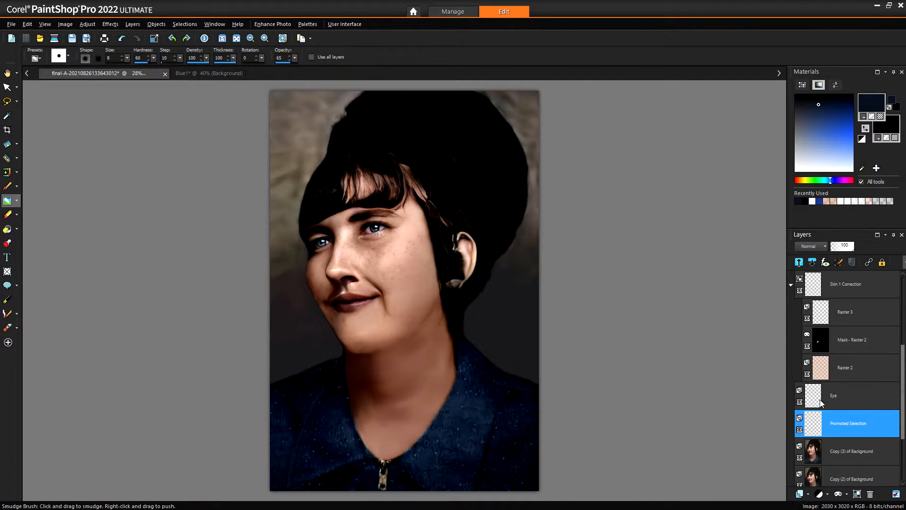
- Smooth the background edge along the hair behind the neck on the Copy of background layer, using the Smudge Brush at size 69
scroll(826, 309, up, 5)
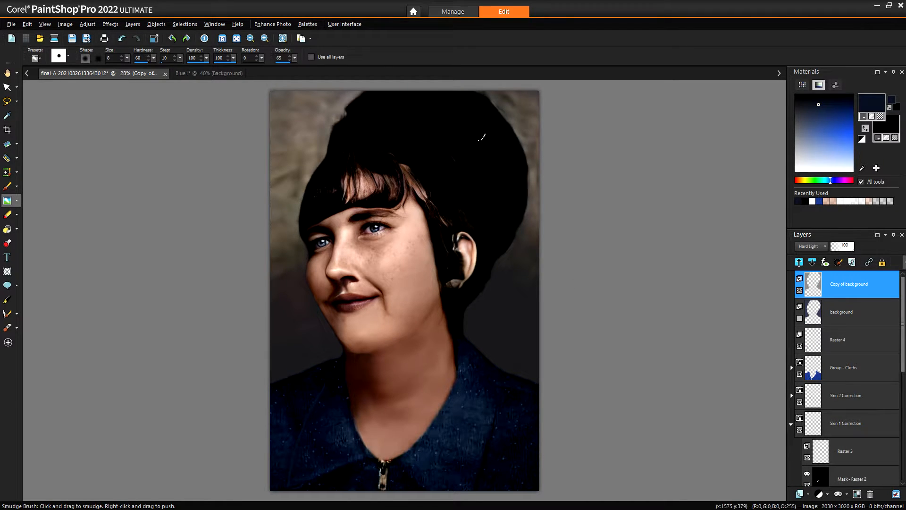
scroll(496, 323, up, 3)
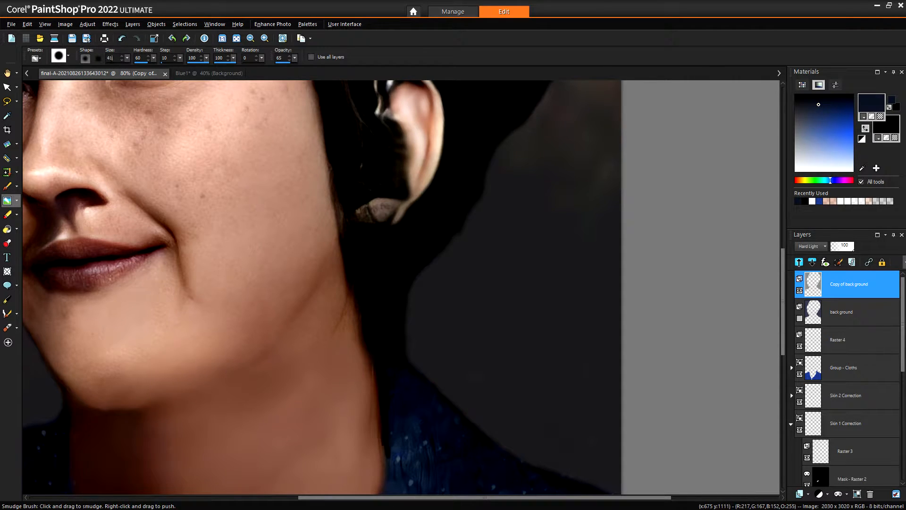
scroll(429, 334, up, 1)
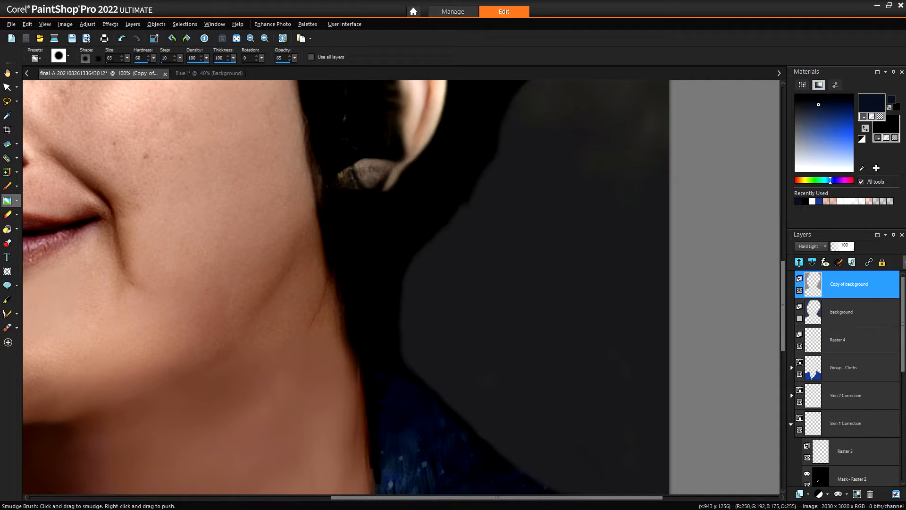
scroll(499, 419, up, 2)
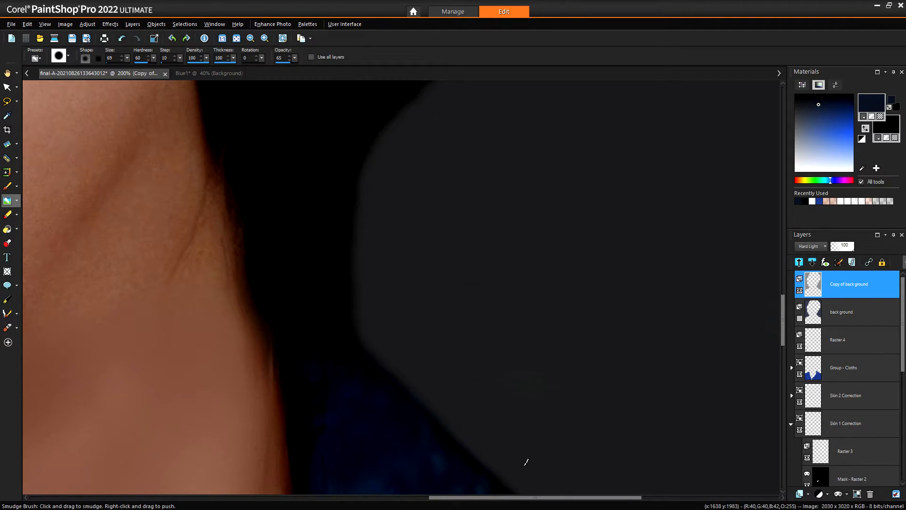
scroll(526, 462, down, 5)
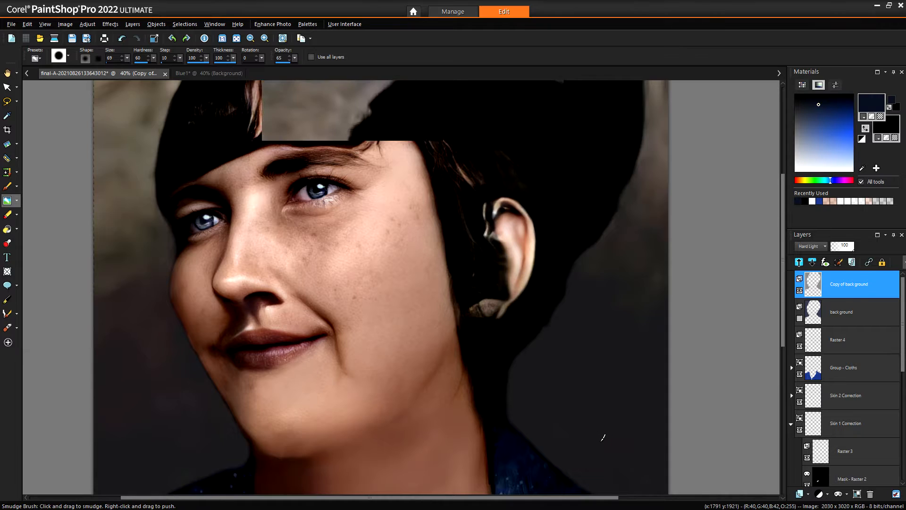
scroll(602, 439, down, 1)
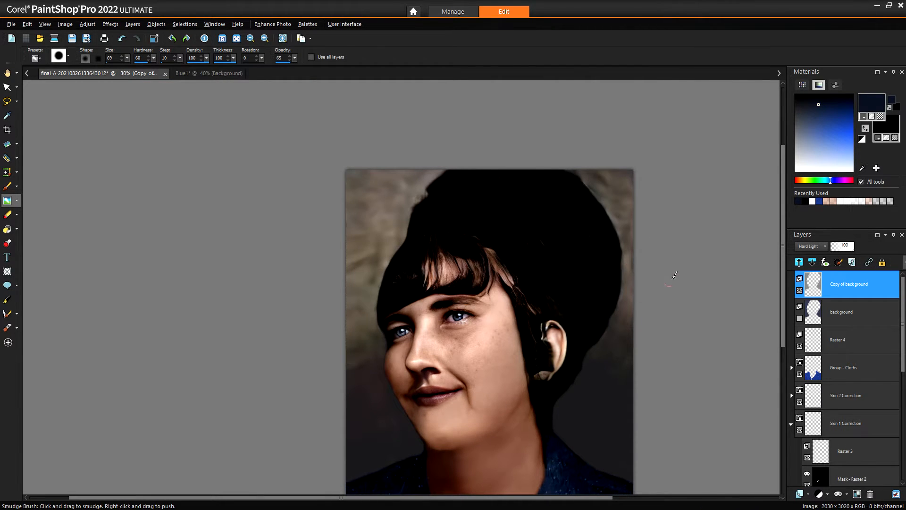
key(ctrl+w)
scroll(519, 308, up, 3)
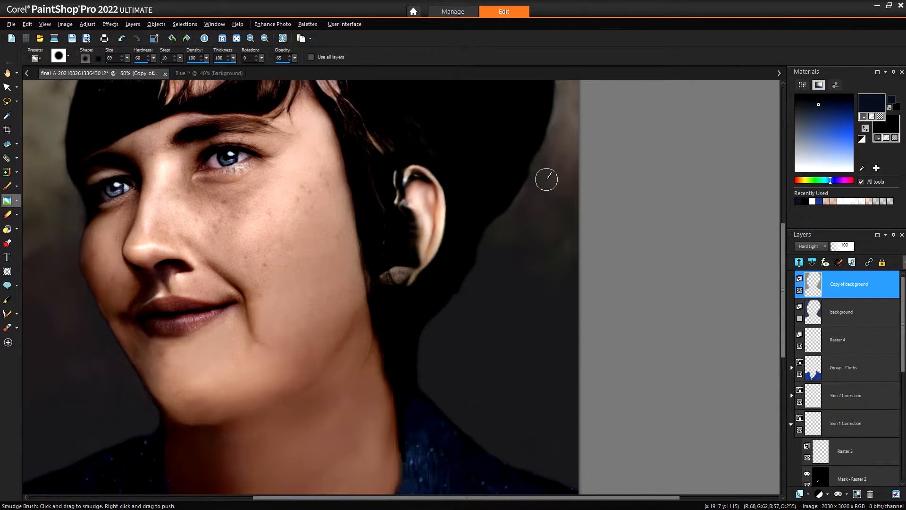
scroll(546, 180, down, 3)
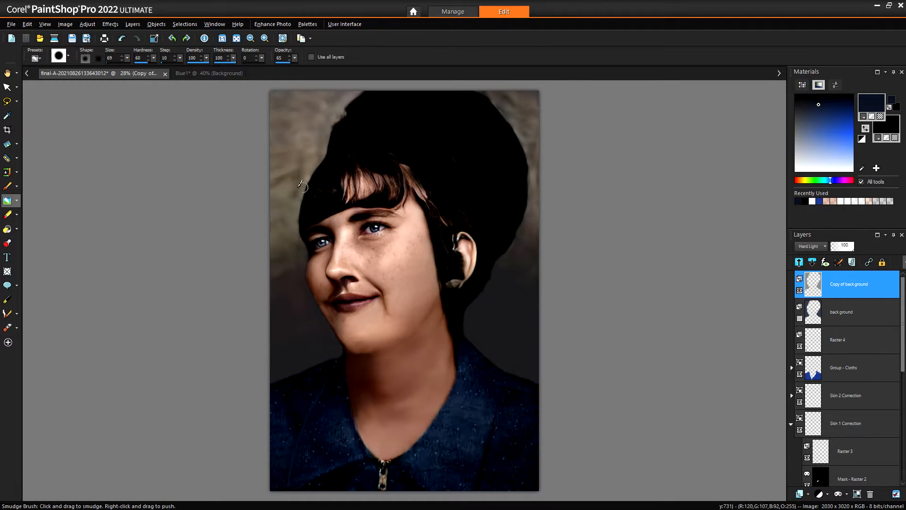
- Smudge the background edge smooth along the jaw from the chin up past the corner of the mouth with the size 69 brush
scroll(311, 307, up, 8)
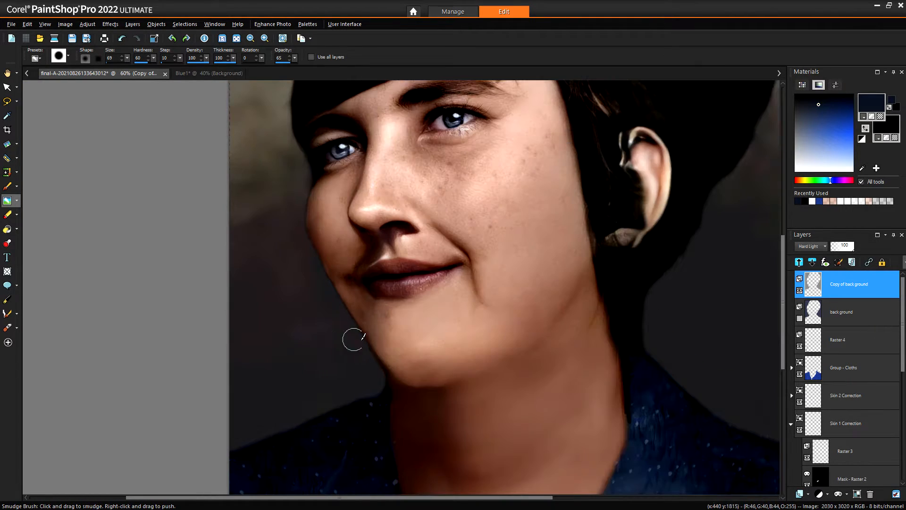
scroll(366, 382, up, 1)
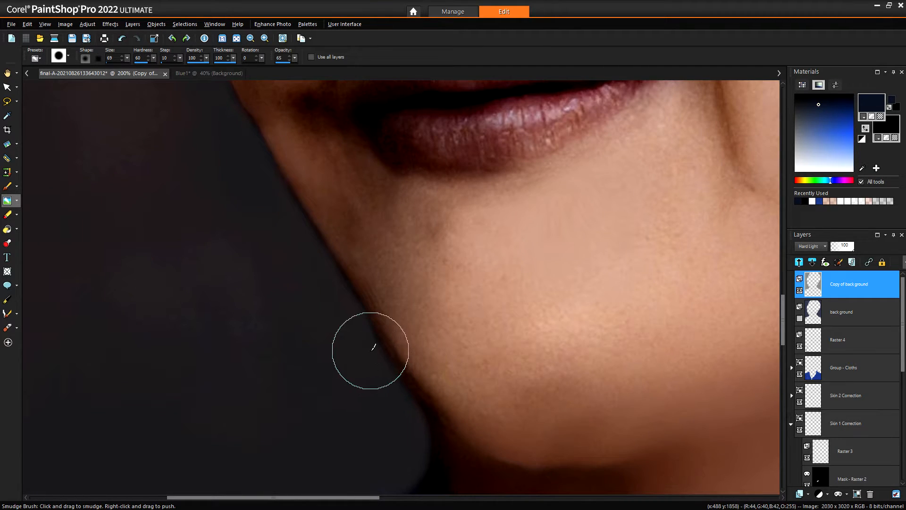
mouse_move(370, 348)
mouse_down()
mouse_move(373, 333)
mouse_move(333, 284)
mouse_move(322, 284)
mouse_up()
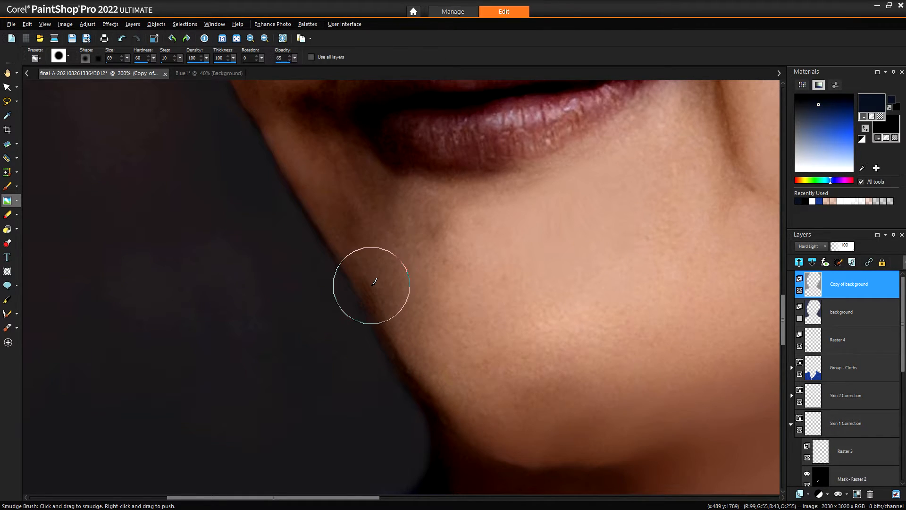
mouse_move(372, 282)
mouse_down()
mouse_move(315, 276)
mouse_move(300, 235)
mouse_move(294, 249)
mouse_move(348, 229)
mouse_move(306, 245)
mouse_move(286, 224)
mouse_move(341, 217)
mouse_up()
drag(341, 217, 337, 220)
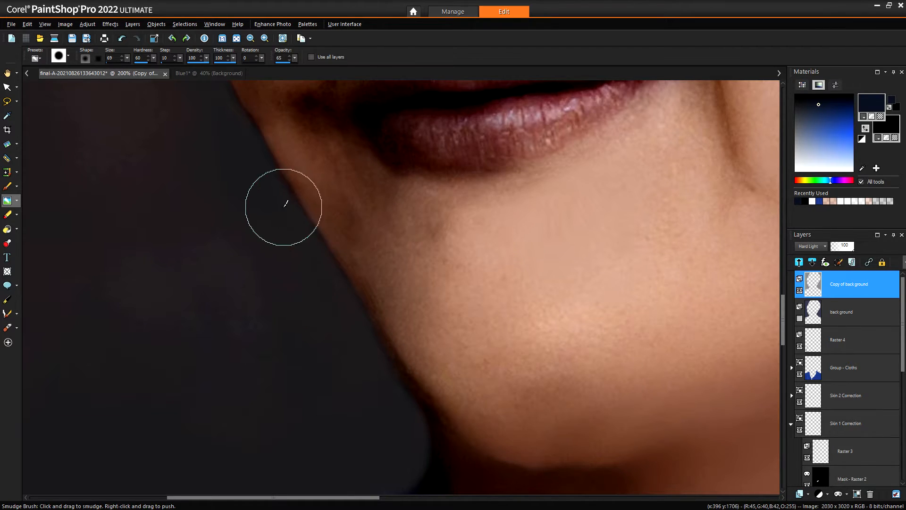
mouse_move(283, 206)
mouse_down()
mouse_move(235, 125)
mouse_move(205, 98)
mouse_move(211, 90)
mouse_move(225, 123)
mouse_up()
scroll(225, 122, down, 4)
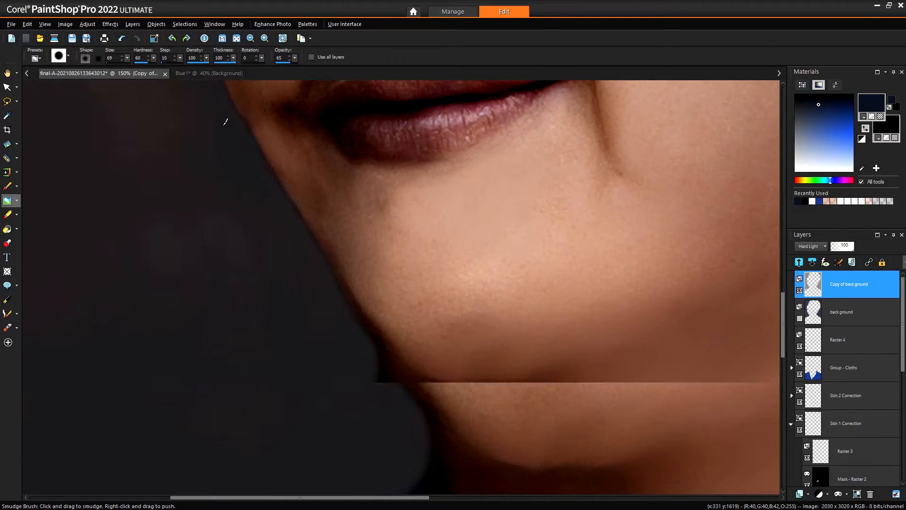
- Smooth the background edge along the shoulder of the blue garment, from beneath the chin outward, with the Smudge Brush
scroll(284, 216, up, 5)
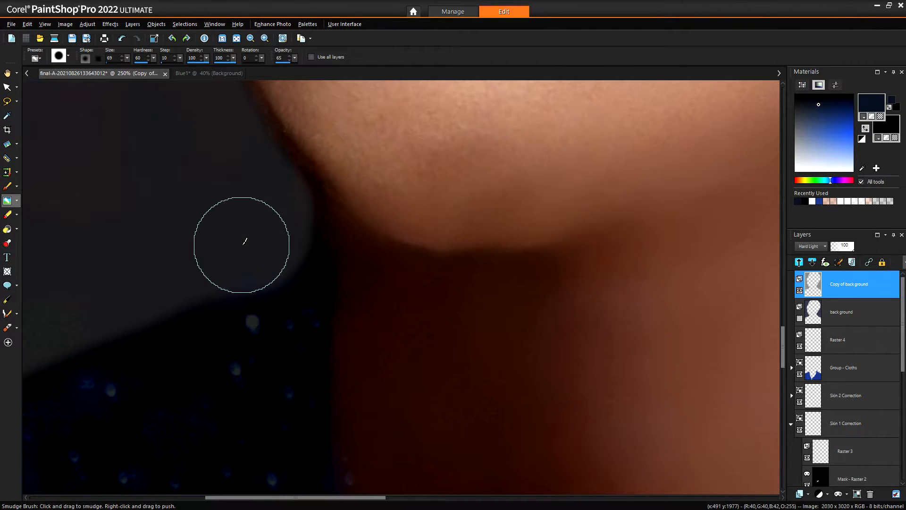
mouse_move(242, 244)
mouse_down()
mouse_move(189, 281)
mouse_move(255, 241)
mouse_up()
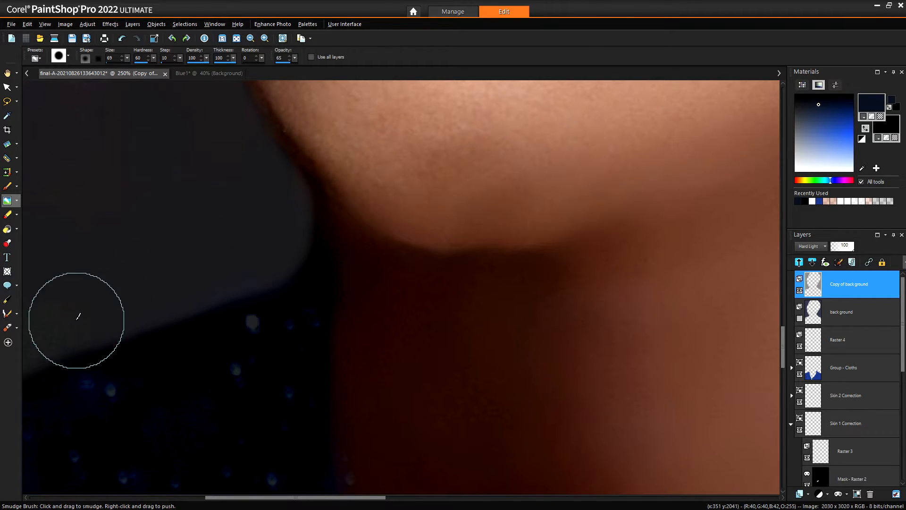
drag(269, 243, 69, 313)
drag(158, 271, 29, 327)
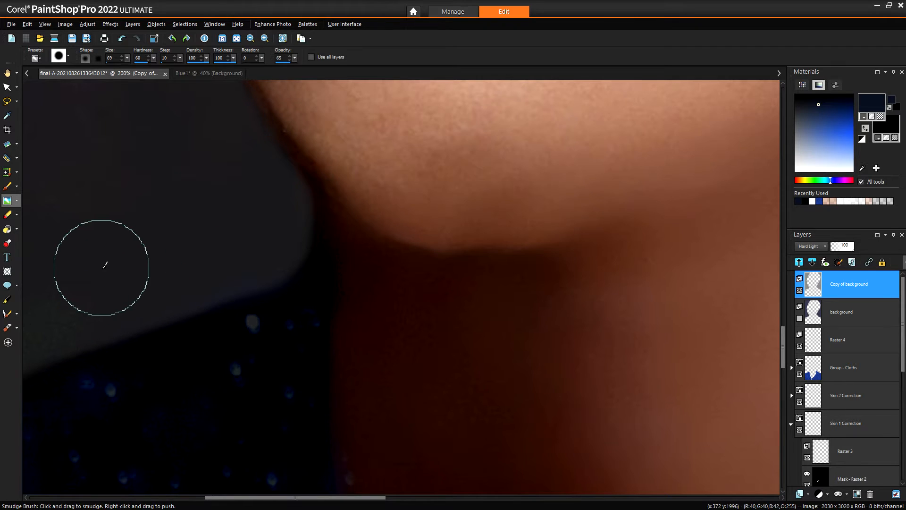
scroll(104, 264, down, 3)
scroll(80, 307, up, 4)
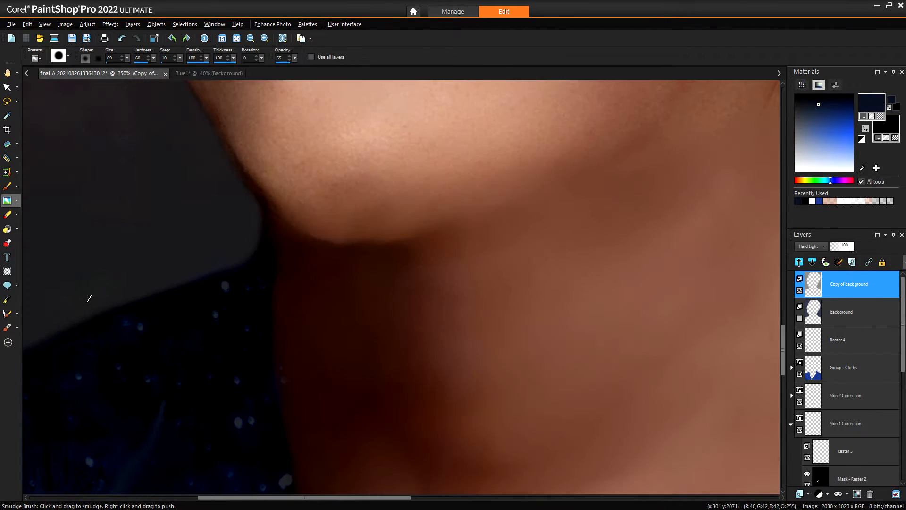
scroll(88, 299, up, 1)
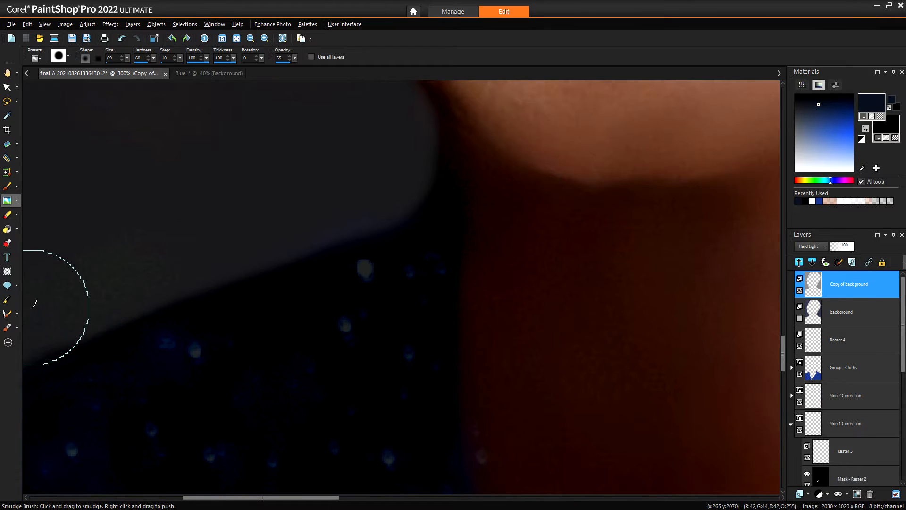
scroll(111, 254, down, 4)
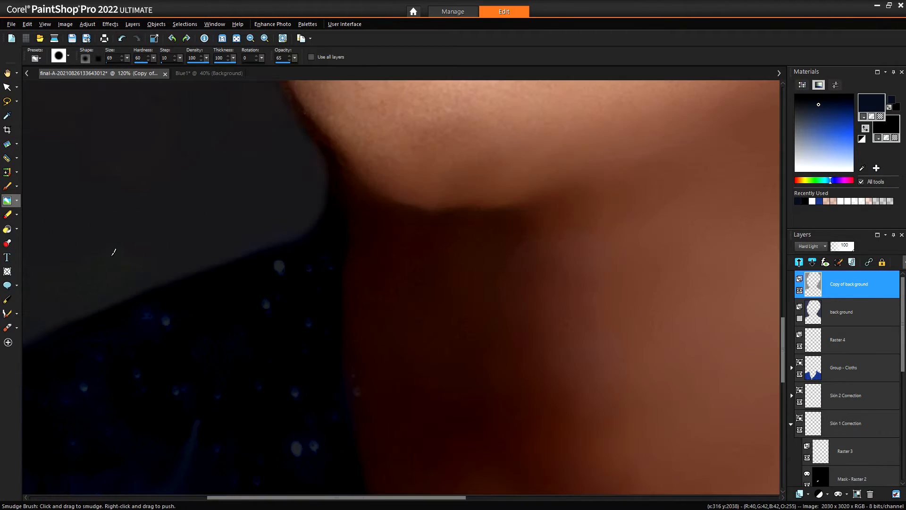
- Smudge the background edge along the cheek beside the nose, from the mouth side up to the hair below the eye
scroll(113, 252, down, 4)
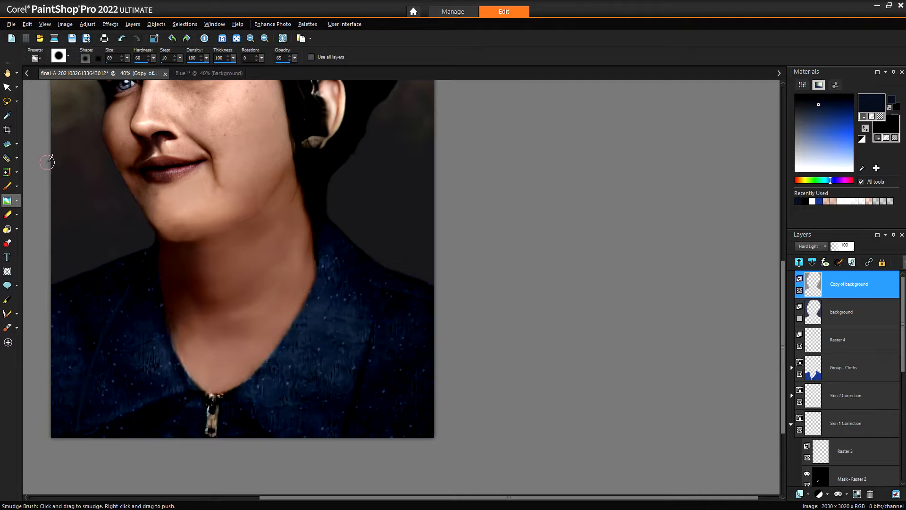
scroll(51, 157, down, 2)
scroll(286, 325, up, 1)
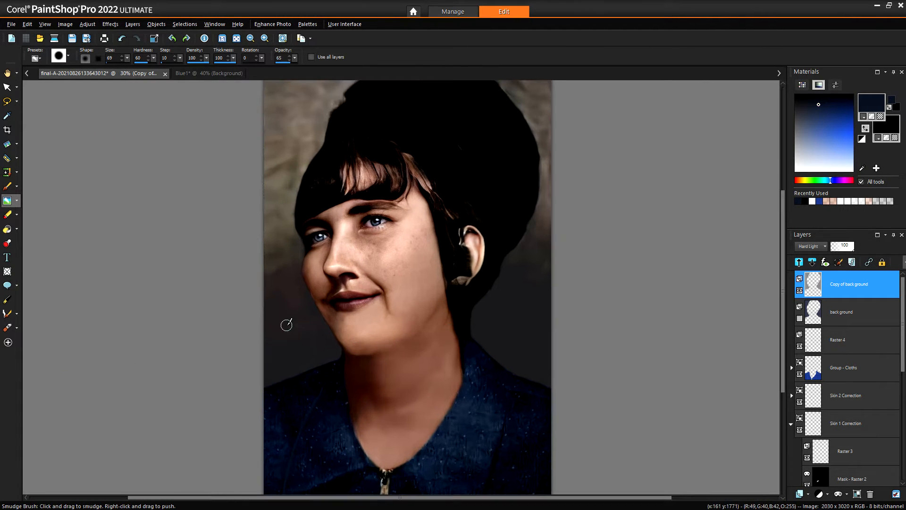
scroll(287, 325, up, 4)
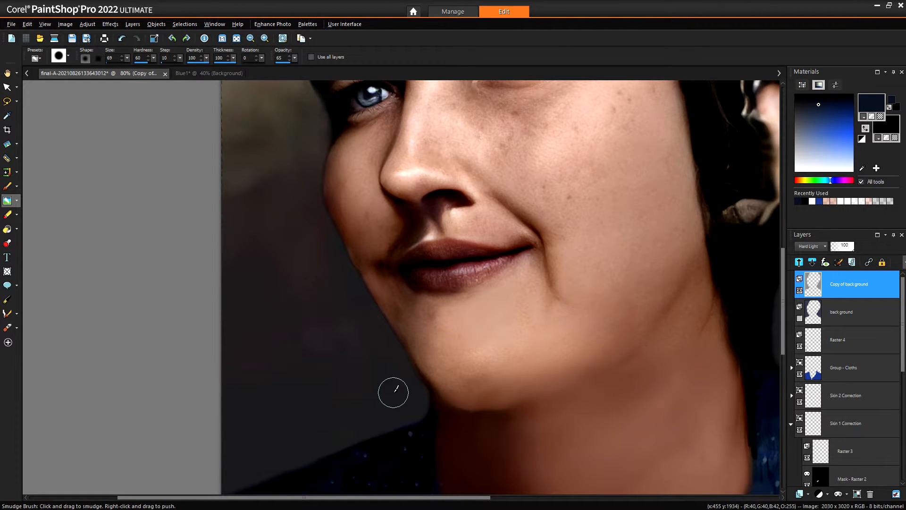
scroll(396, 387, up, 4)
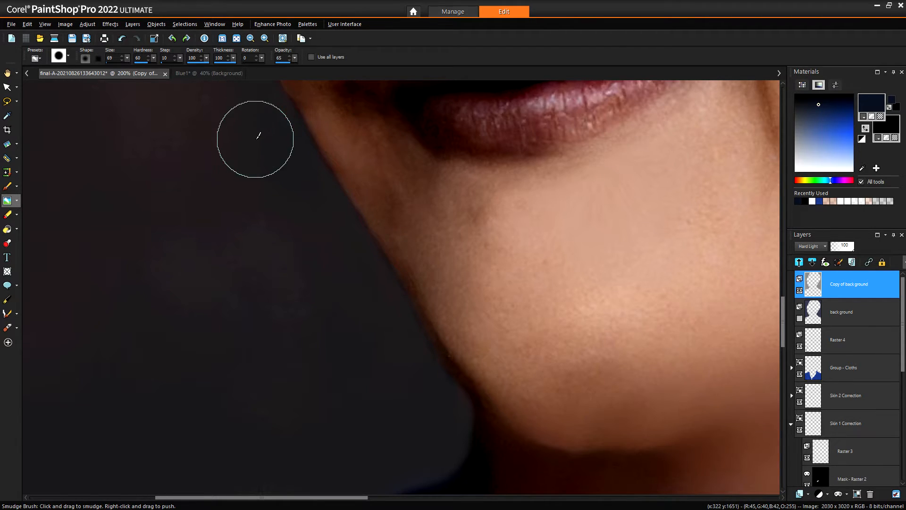
scroll(258, 136, down, 6)
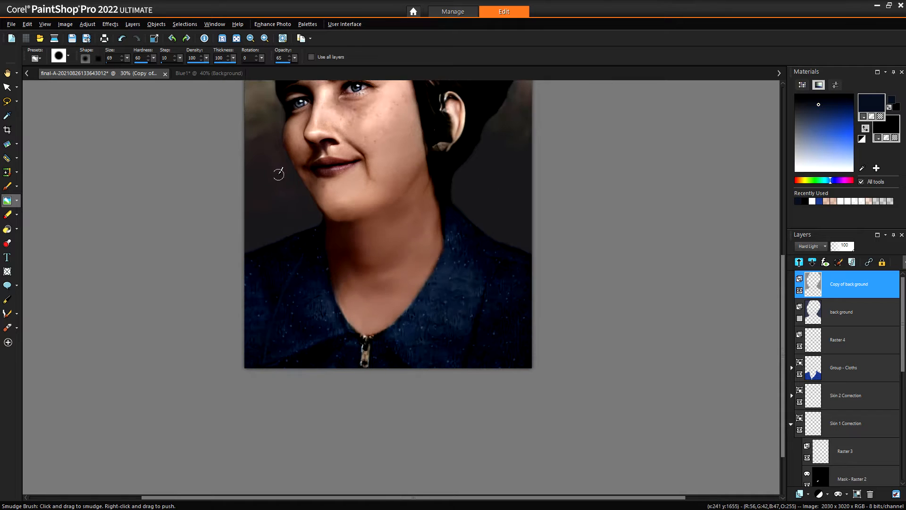
scroll(269, 145, down, 2)
scroll(303, 294, up, 5)
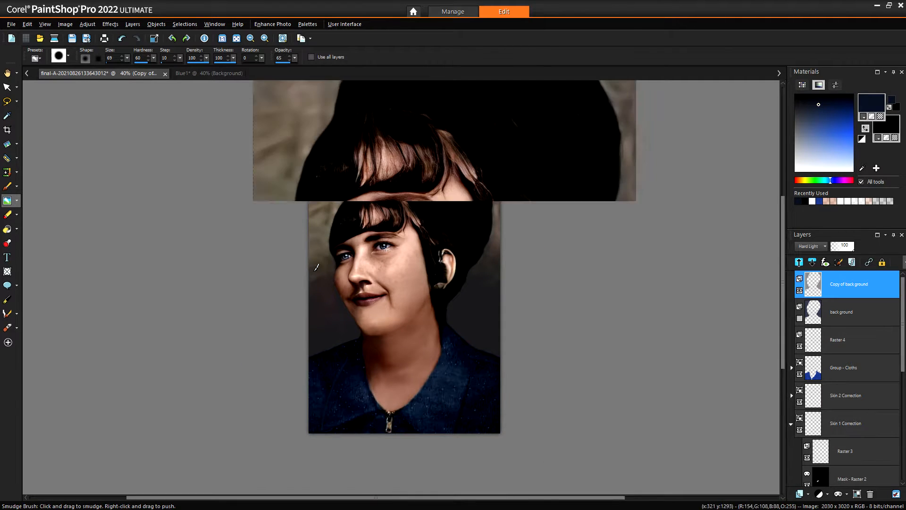
scroll(271, 265, up, 6)
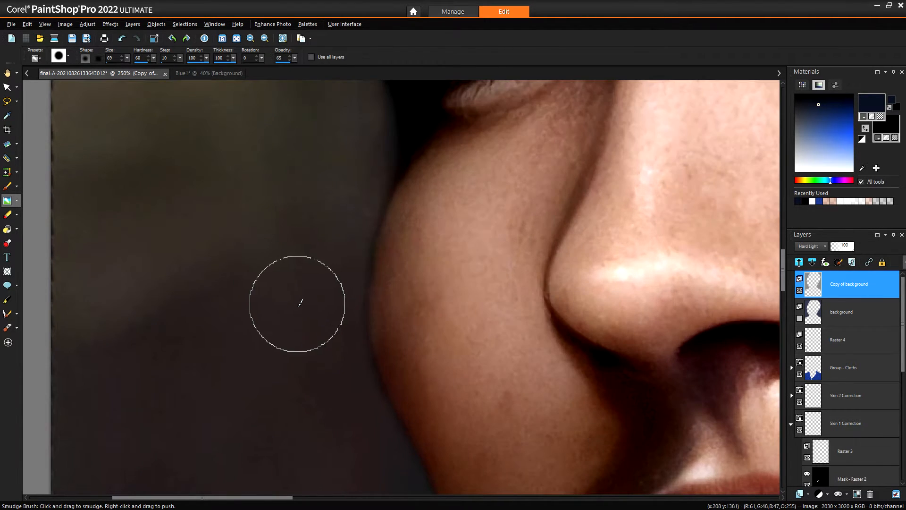
drag(337, 354, 348, 383)
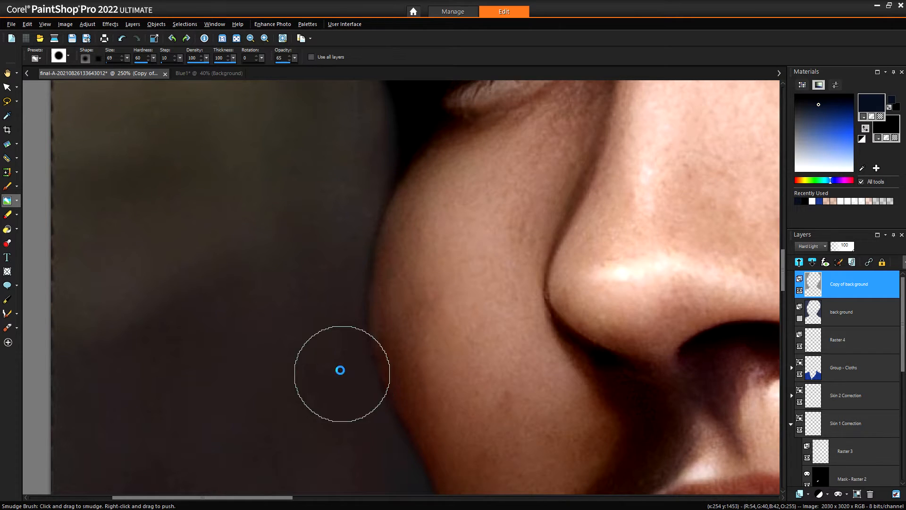
mouse_move(348, 226)
mouse_down()
mouse_move(368, 169)
mouse_move(353, 186)
mouse_move(372, 162)
mouse_up()
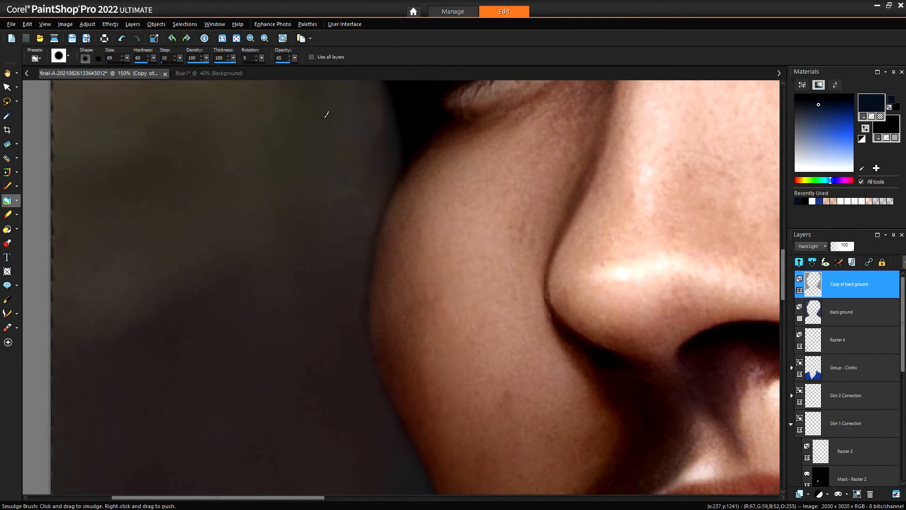
- Check the smudged background edges in the whole portrait and up close around the neck and far shoulder
scroll(330, 123, down, 5)
scroll(248, 322, down, 4)
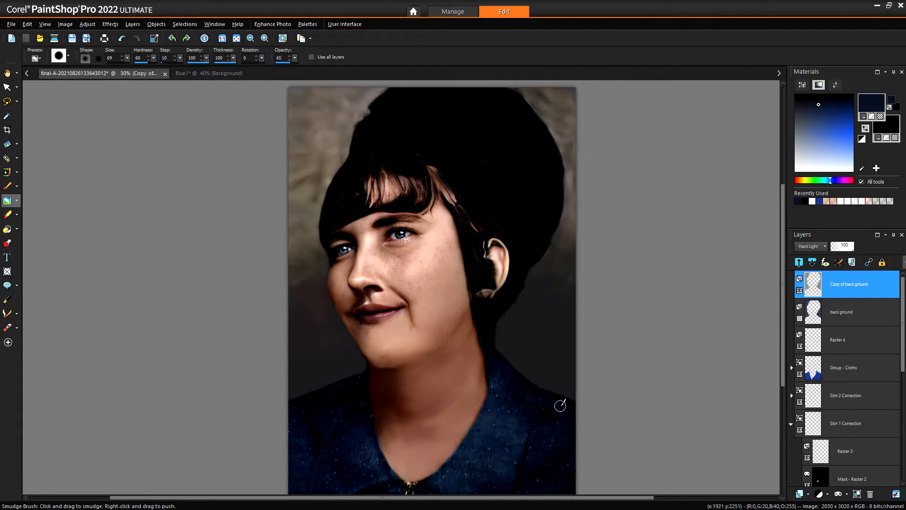
scroll(540, 358, up, 3)
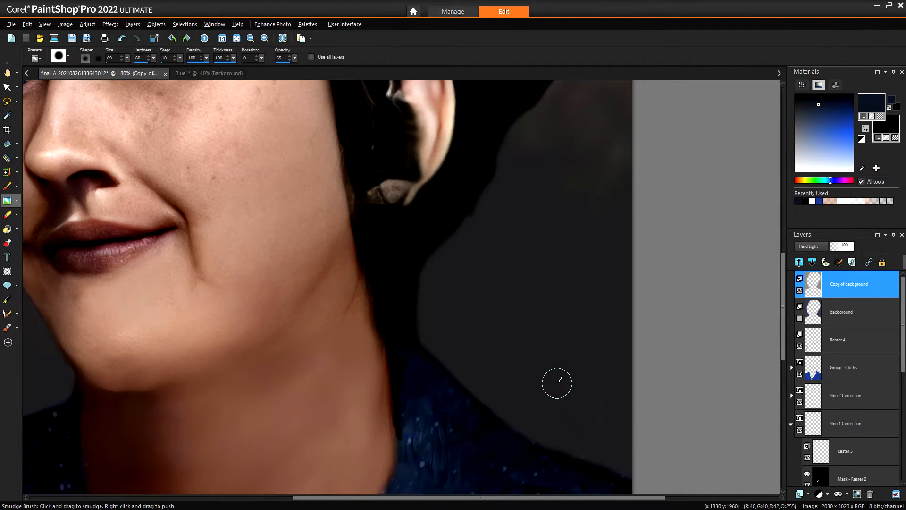
scroll(557, 381, down, 3)
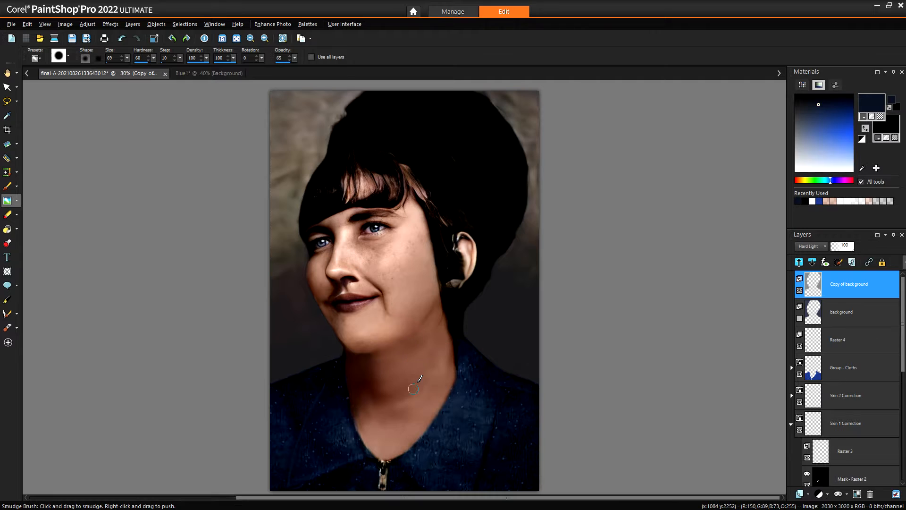
scroll(512, 373, up, 2)
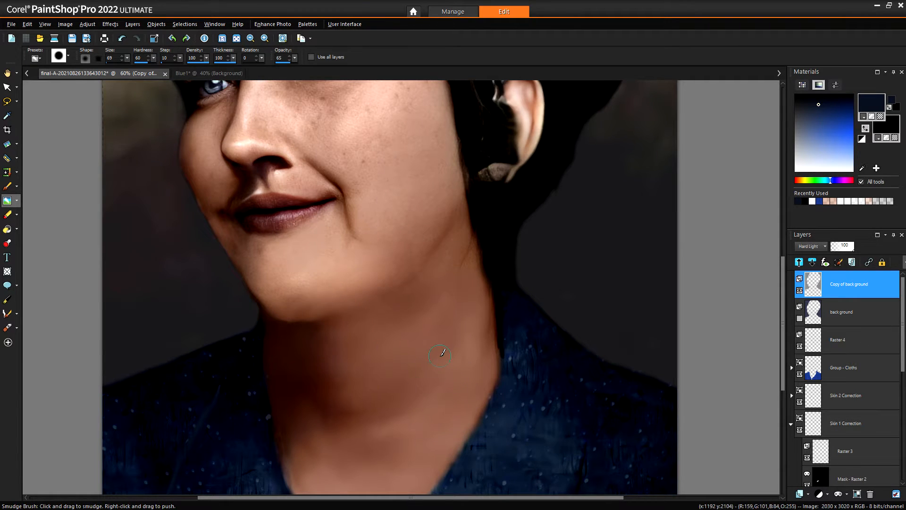
scroll(440, 355, up, 1)
scroll(495, 392, down, 5)
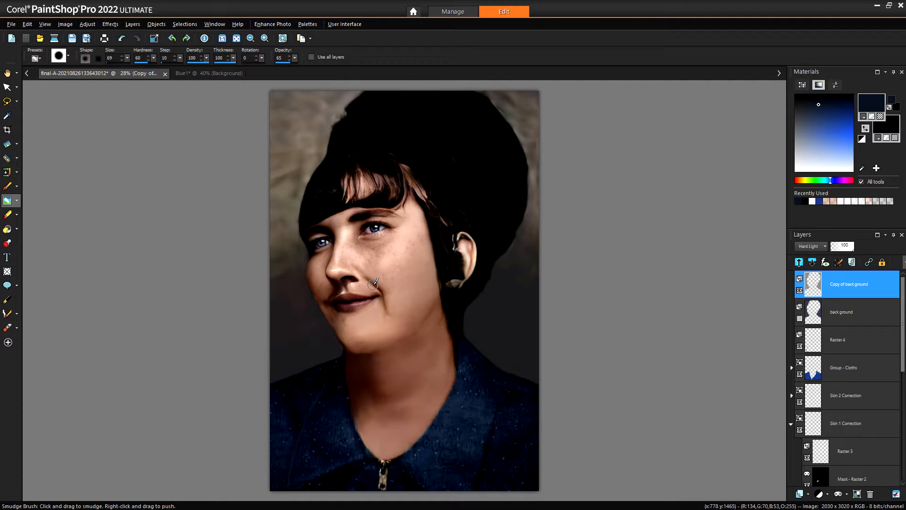
- Add a new raster layer with default settings directly above the Raster 4 layer
scroll(373, 282, up, 5)
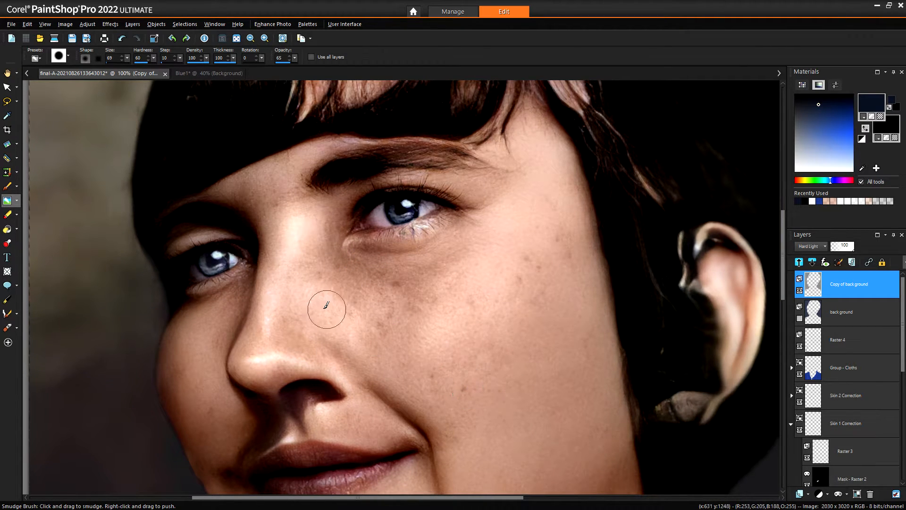
scroll(533, 332, down, 1)
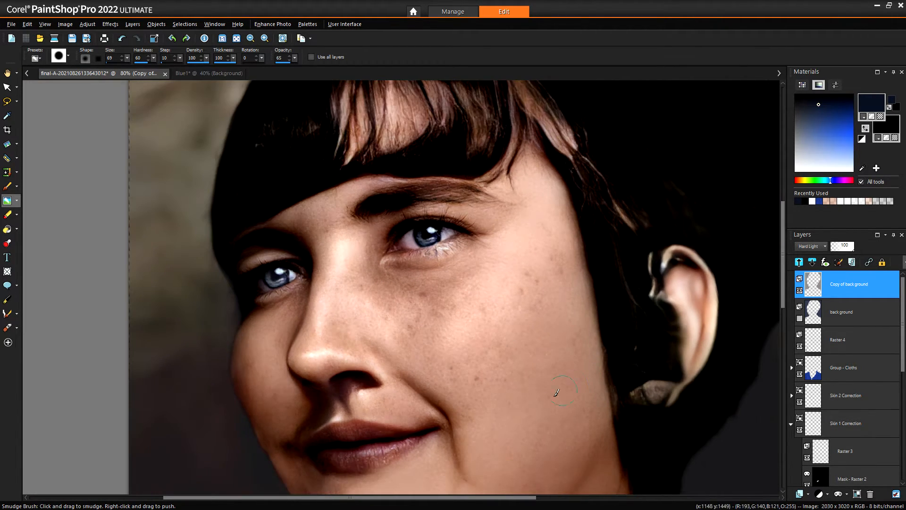
click(818, 353)
click(801, 494)
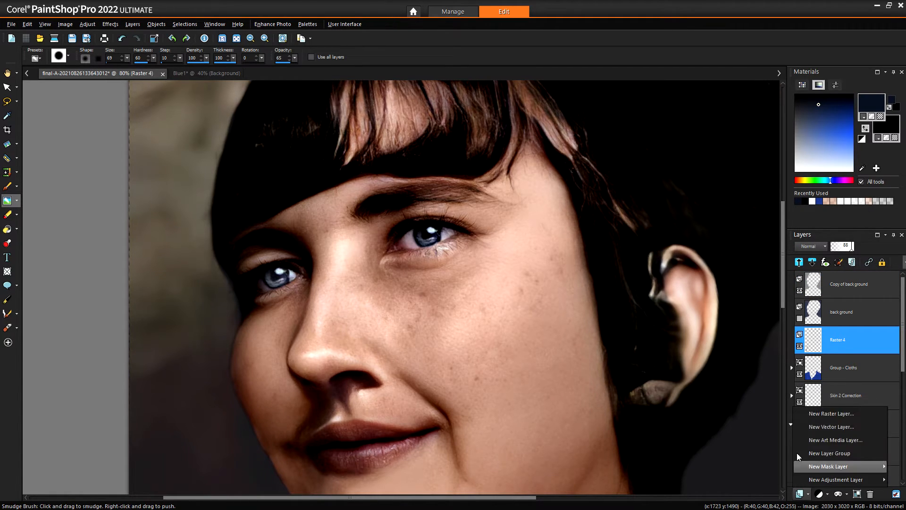
click(825, 418)
click(421, 352)
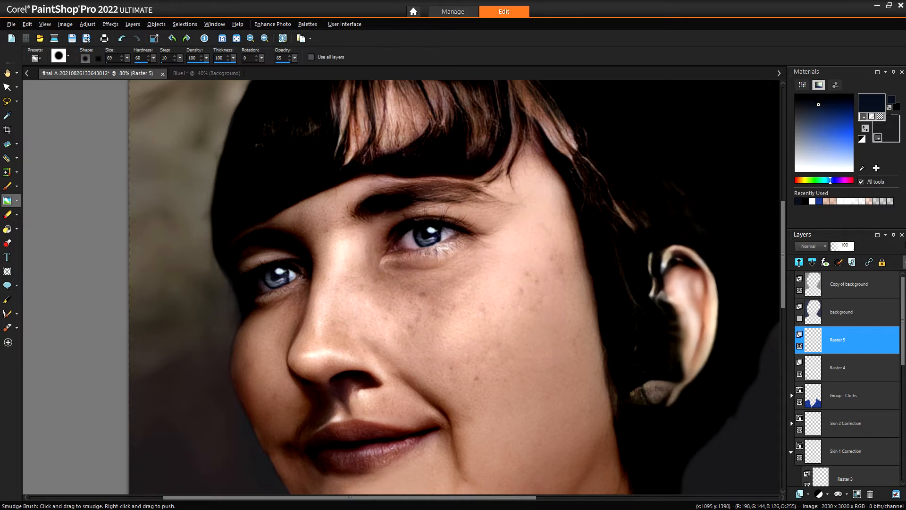
- Sample the reddish-brown skin tone beneath the eye as the foreground colour and set the Smudge Brush size to 9
key(ctrl)
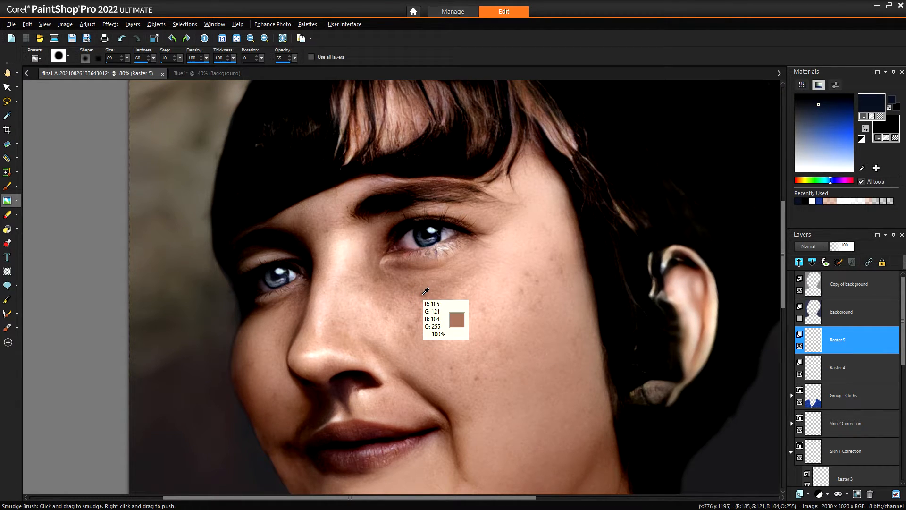
ctrl+click(424, 293)
scroll(115, 57, down, 11)
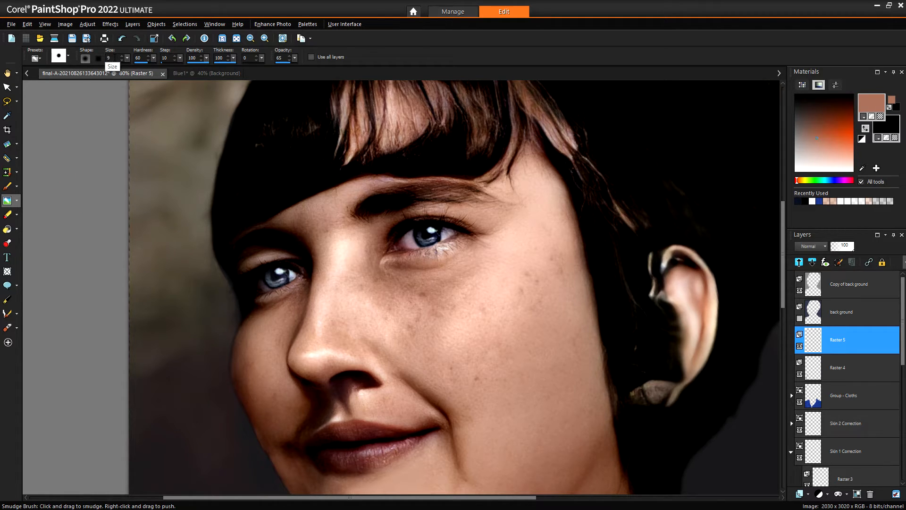
- Paint two freckle dots on the cheek on the Raster 5 layer with a size 14 Paint Brush in the sampled colour
scroll(542, 377, up, 5)
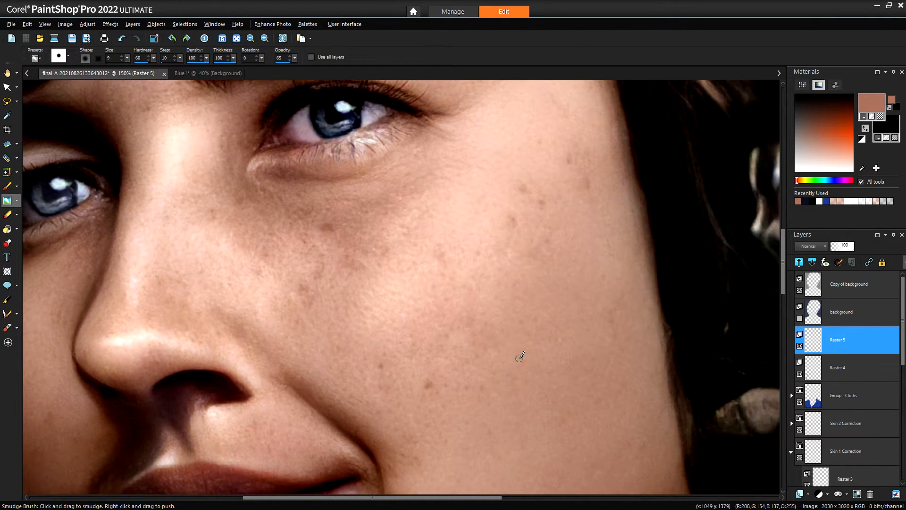
click(7, 186)
click(510, 366)
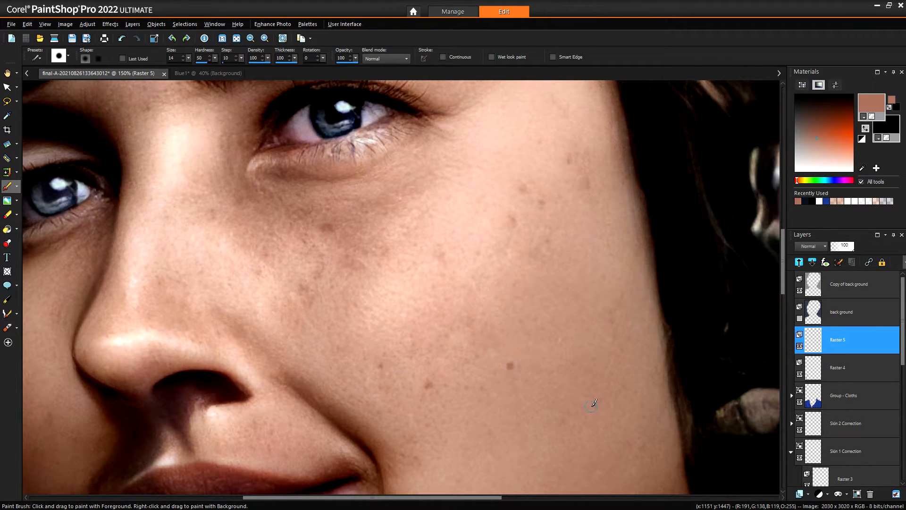
click(563, 300)
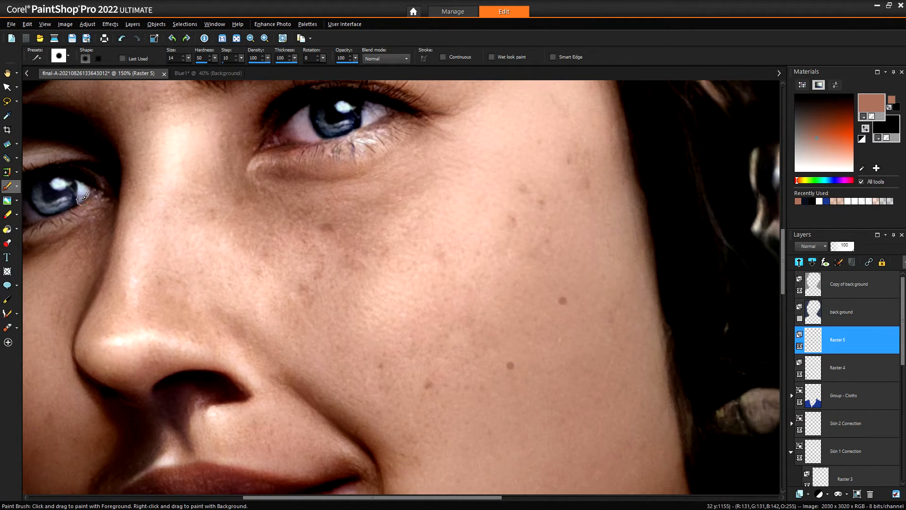
- Soften the two freckle dots on the cheek with the Smudge Brush at size 9 on the Raster 5 layer
click(7, 200)
scroll(519, 363, up, 2)
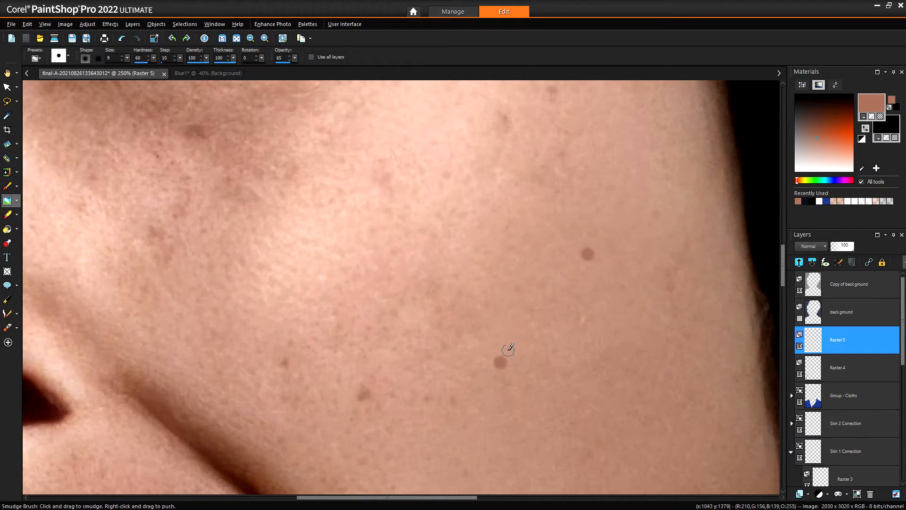
mouse_move(501, 366)
mouse_down()
mouse_move(509, 372)
mouse_move(502, 367)
mouse_up()
mouse_move(522, 368)
mouse_down()
mouse_move(507, 357)
mouse_move(501, 373)
mouse_move(514, 364)
mouse_up()
drag(586, 253, 588, 262)
mouse_move(506, 357)
mouse_down()
mouse_move(484, 383)
mouse_move(509, 364)
mouse_move(496, 376)
mouse_move(534, 382)
mouse_move(502, 363)
mouse_move(514, 375)
mouse_move(500, 363)
mouse_up()
- Lower the opacity of the Raster 5 freckle layer to 70
scroll(566, 357, down, 5)
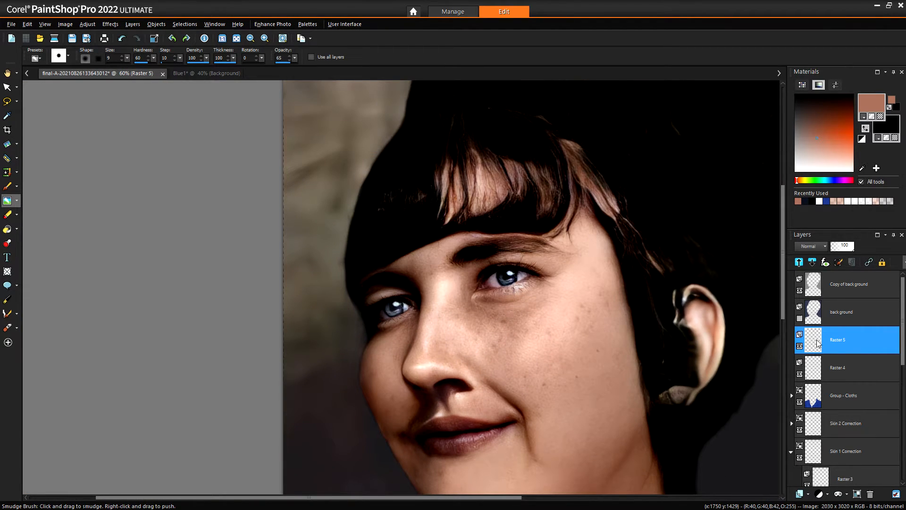
double_click(818, 343)
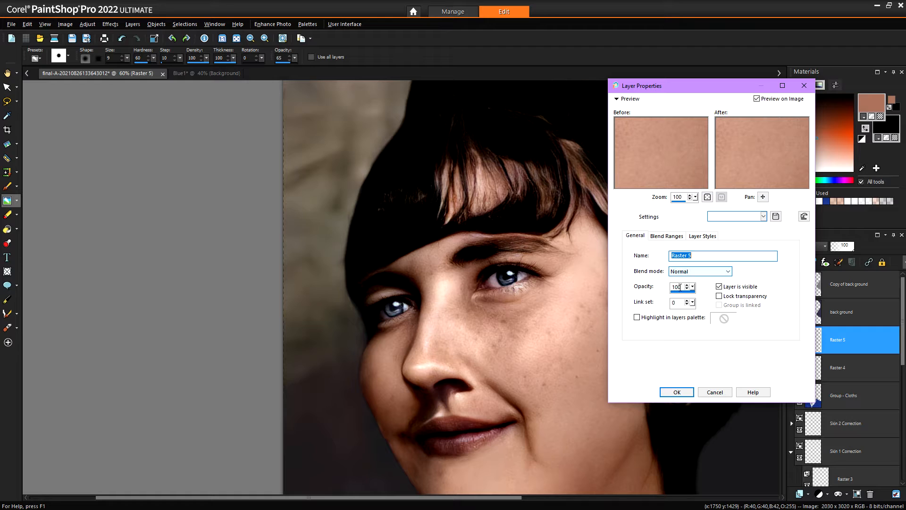
double_click(678, 287)
text(95)
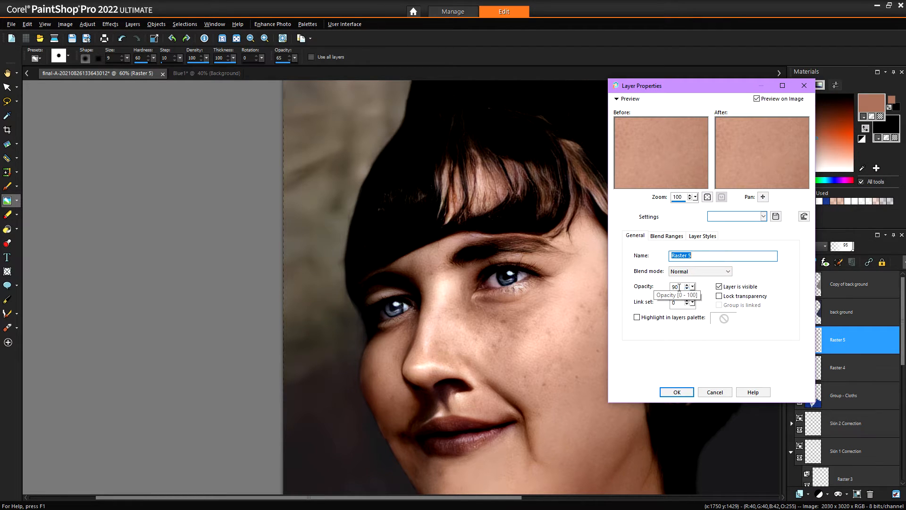
scroll(679, 287, down, 4)
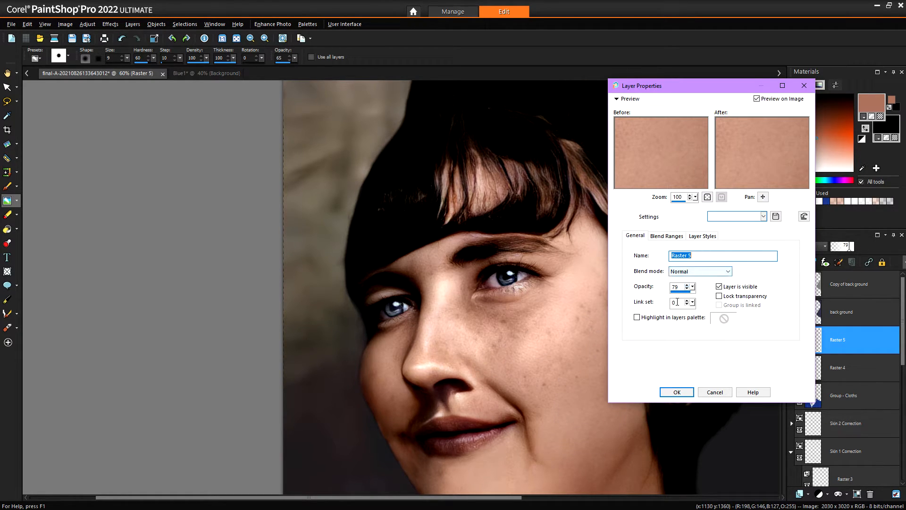
scroll(678, 286, down, 1)
scroll(678, 287, down, 5)
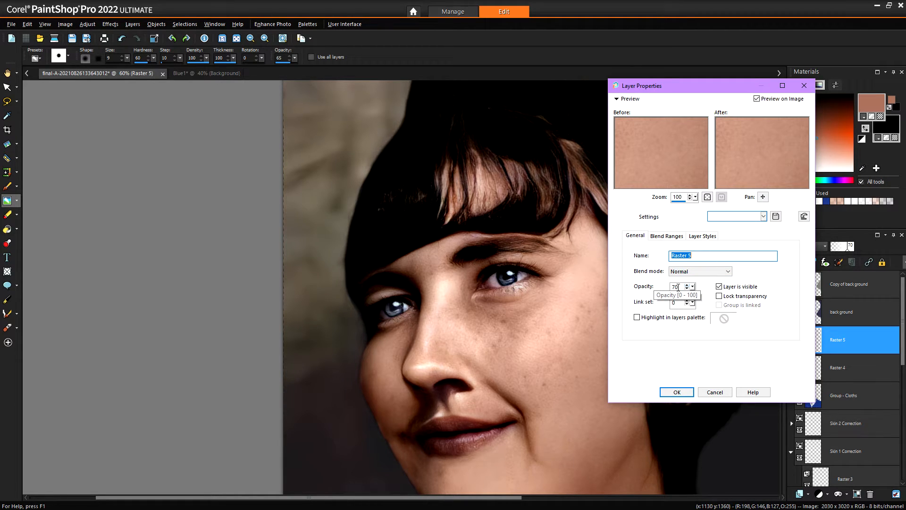
click(677, 392)
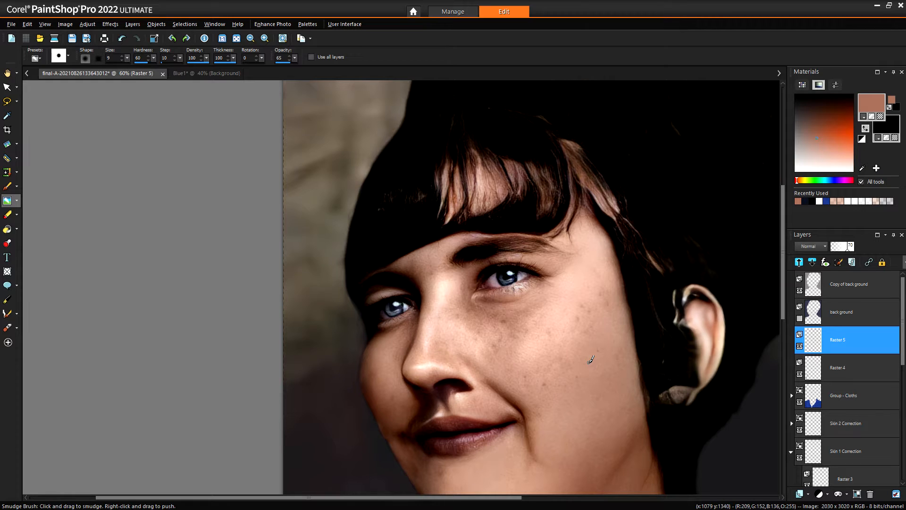
- Compare the portrait with the Raster 5 freckles hidden and shown, and examine the cheek, chin and neck
scroll(589, 363, up, 1)
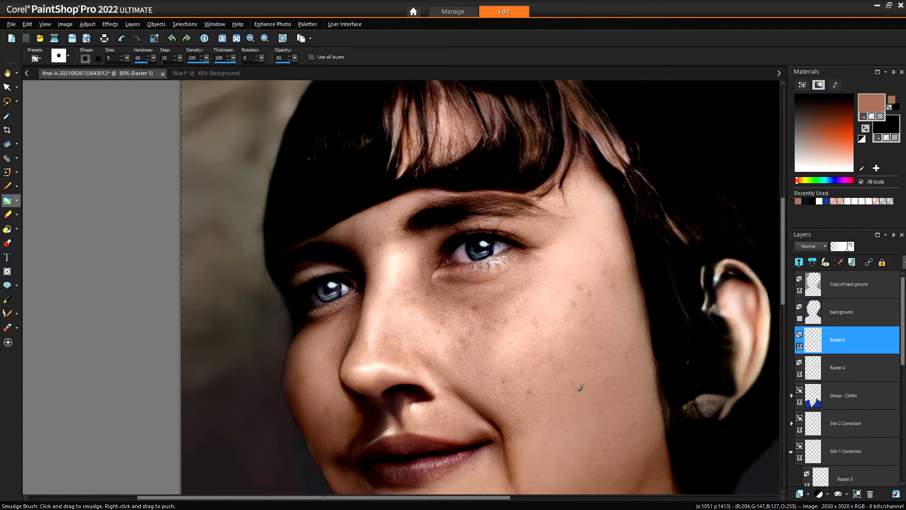
scroll(556, 389, up, 2)
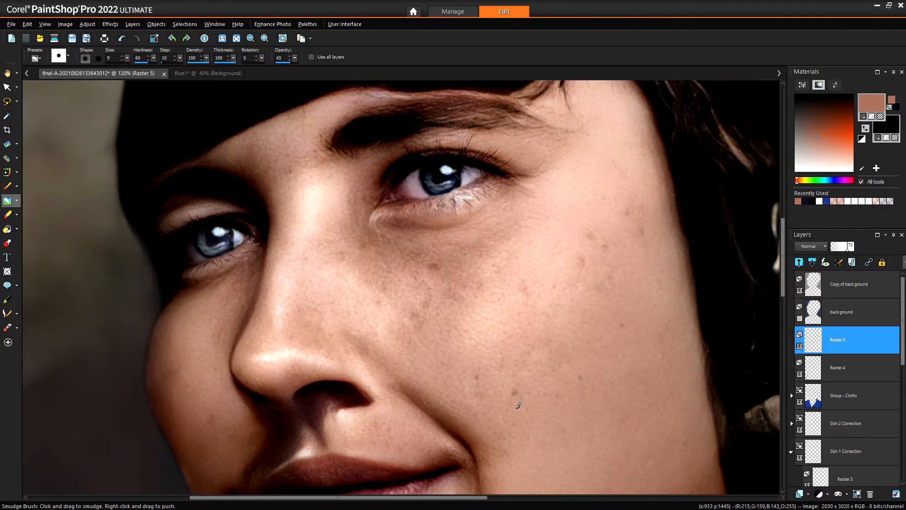
scroll(574, 363, down, 2)
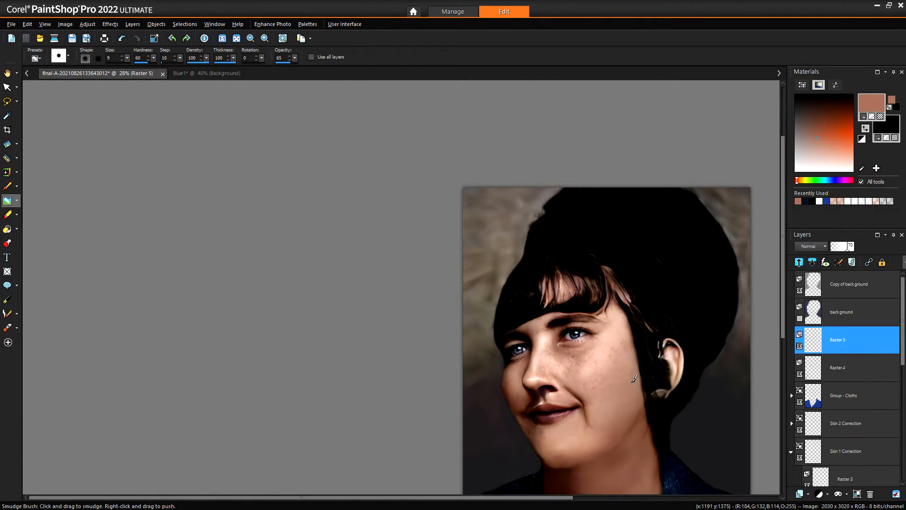
scroll(412, 263, up, 1)
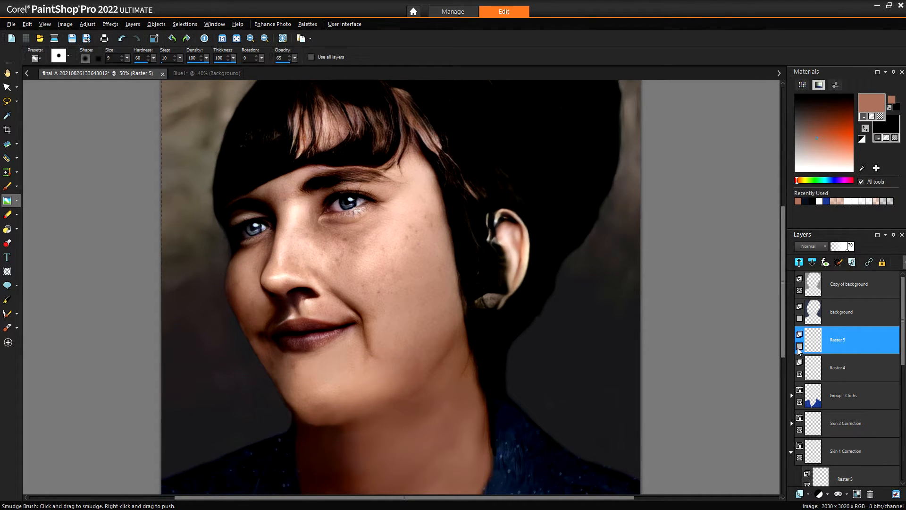
scroll(338, 318, down, 3)
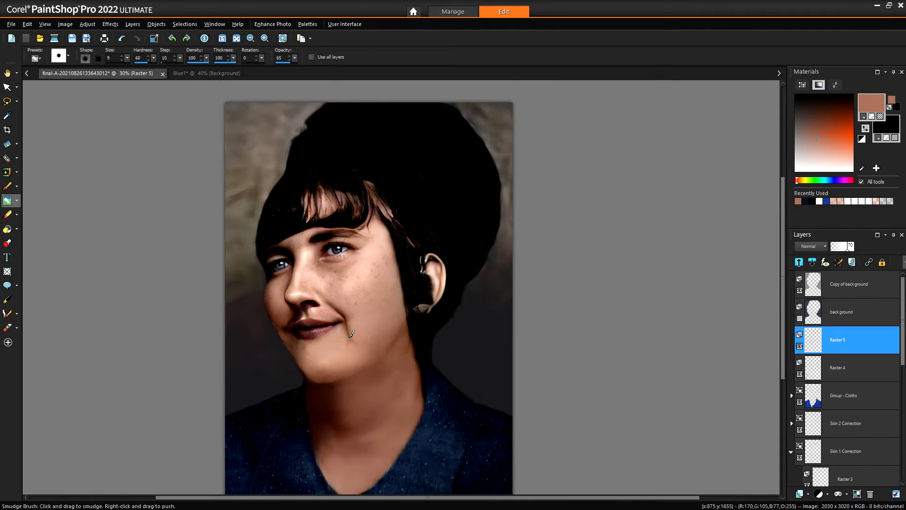
scroll(348, 365, up, 4)
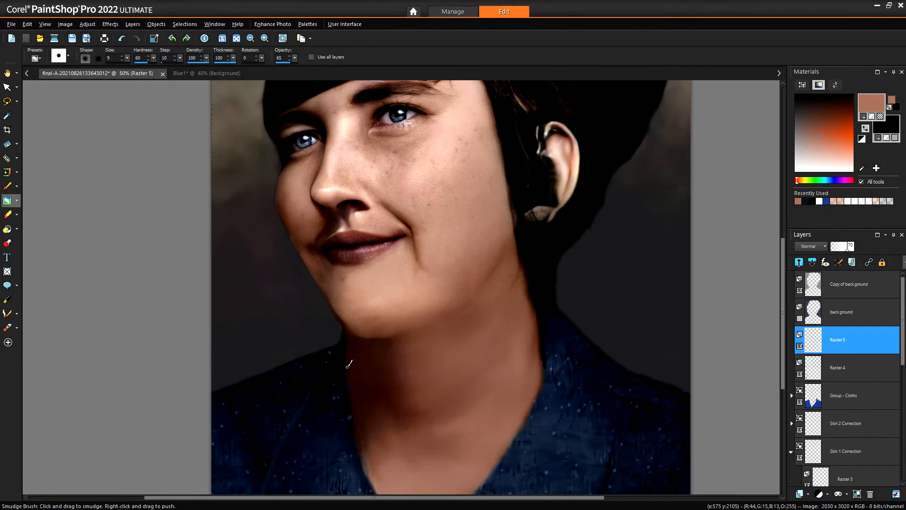
scroll(352, 359, up, 1)
- Reshape the lower edge of the chin on the Copy (3) of Background layer with a size 77 Warp Brush
scroll(829, 438, down, 3)
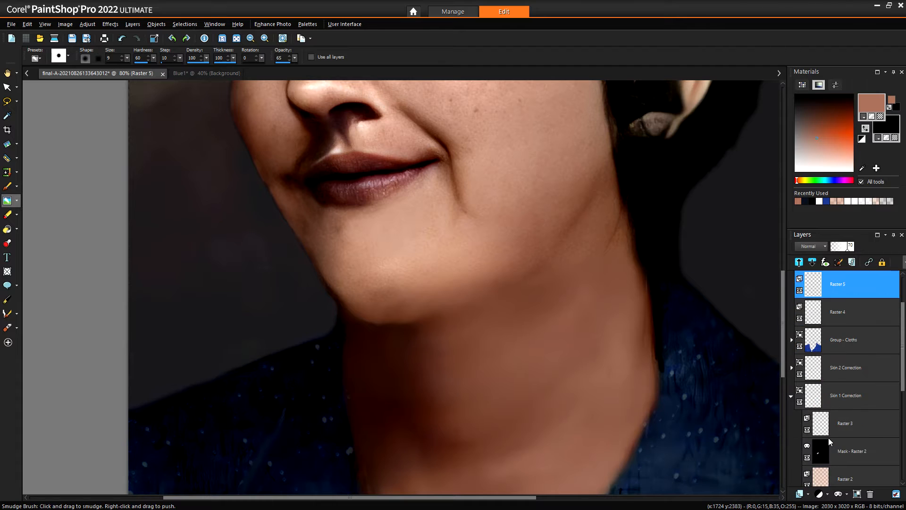
scroll(827, 441, down, 2)
click(831, 451)
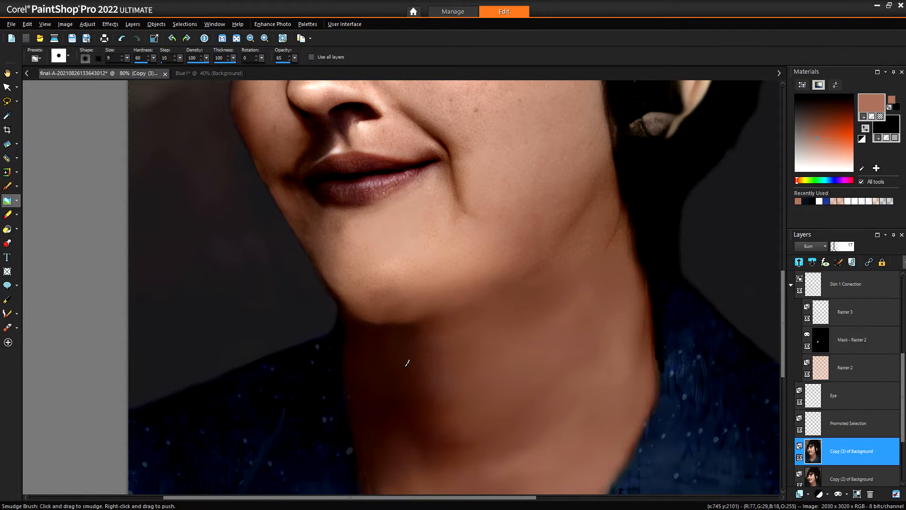
scroll(368, 338, up, 1)
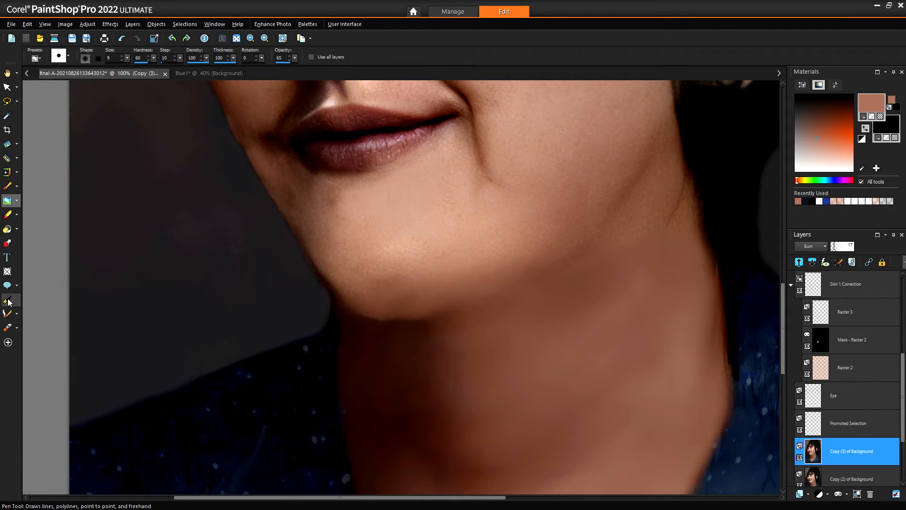
click(8, 314)
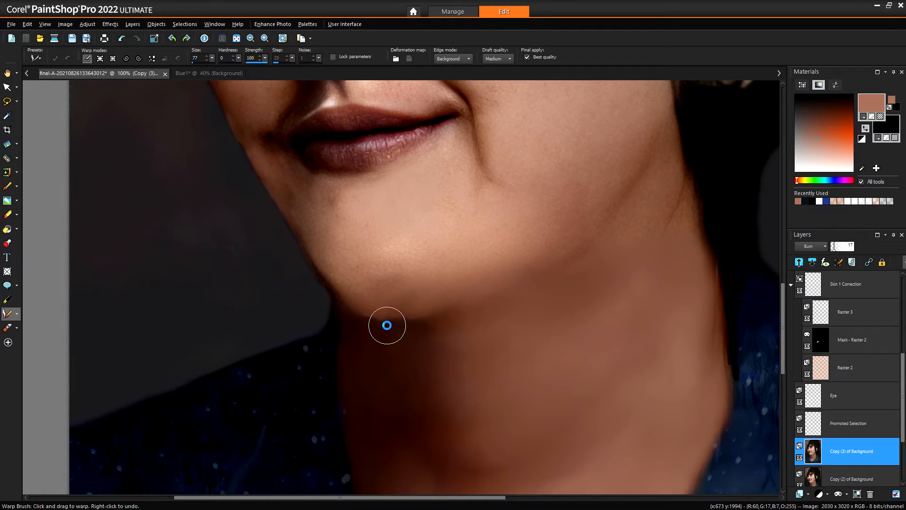
drag(395, 310, 396, 314)
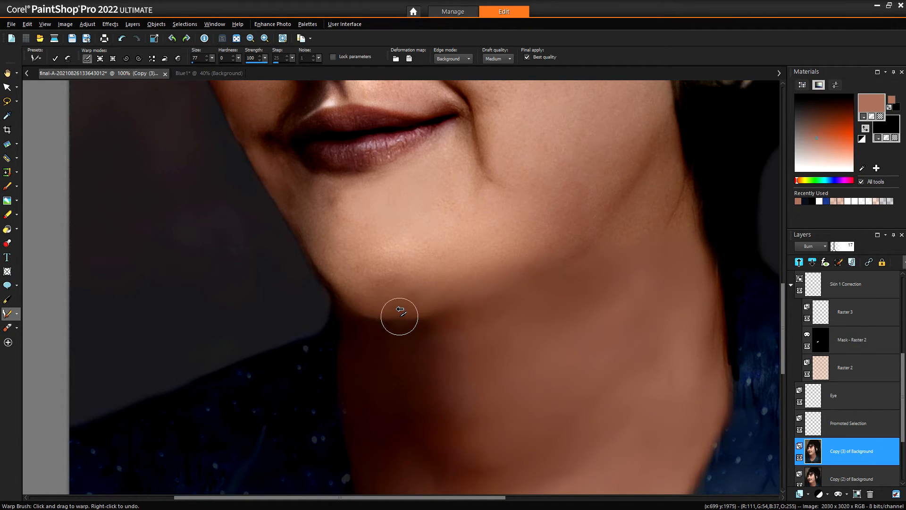
scroll(415, 355, down, 3)
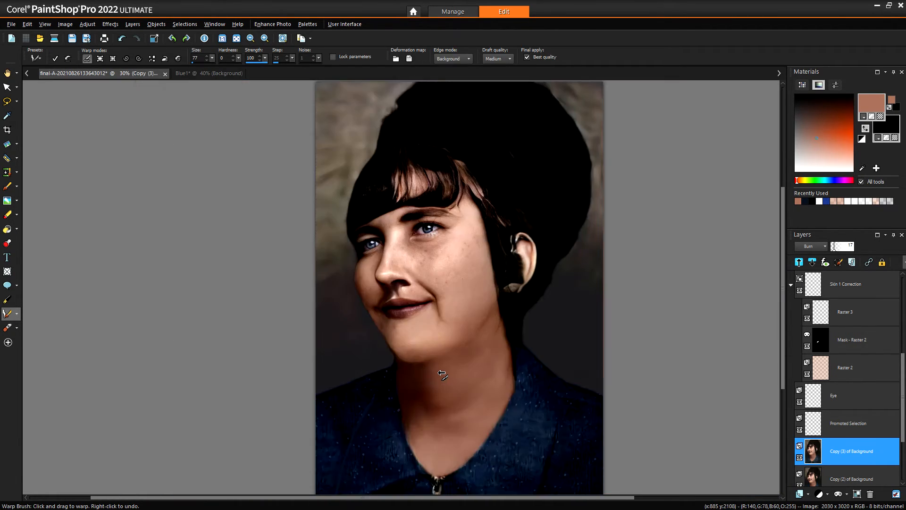
scroll(780, 440, down, 1)
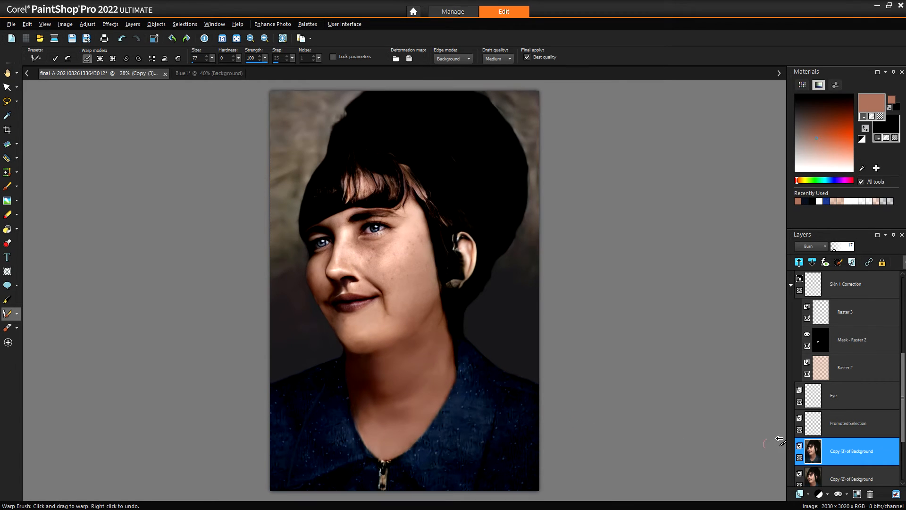
- Compare the image with Copy (3) of Background hidden and shown, and switch to Copy (2) of Background, applying the pending warp
click(799, 458)
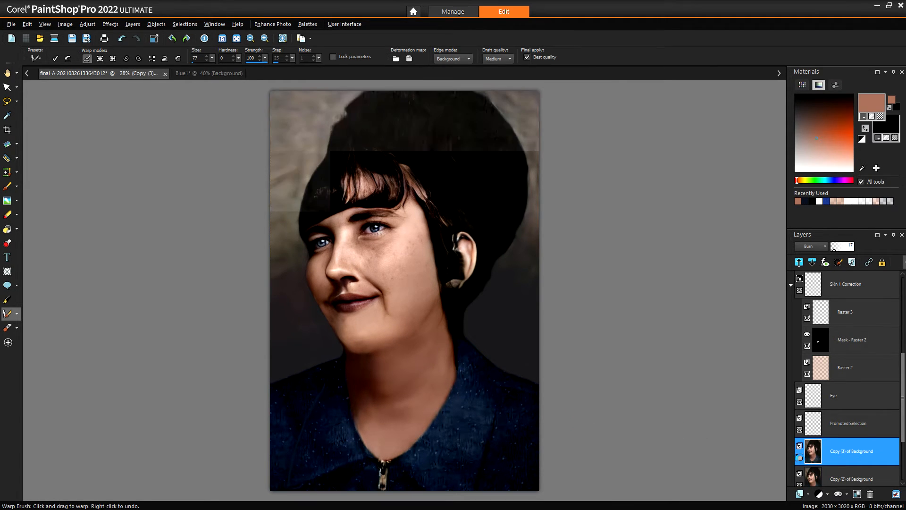
click(799, 457)
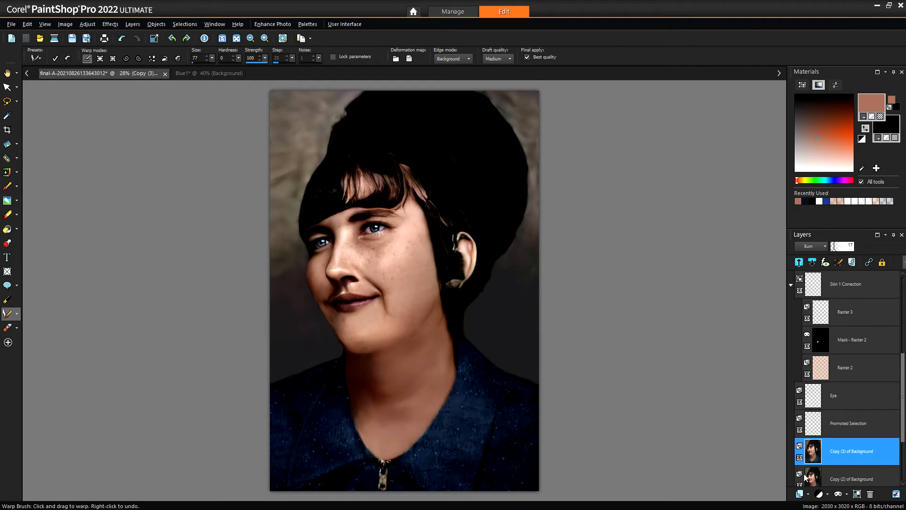
scroll(803, 465, down, 1)
click(800, 456)
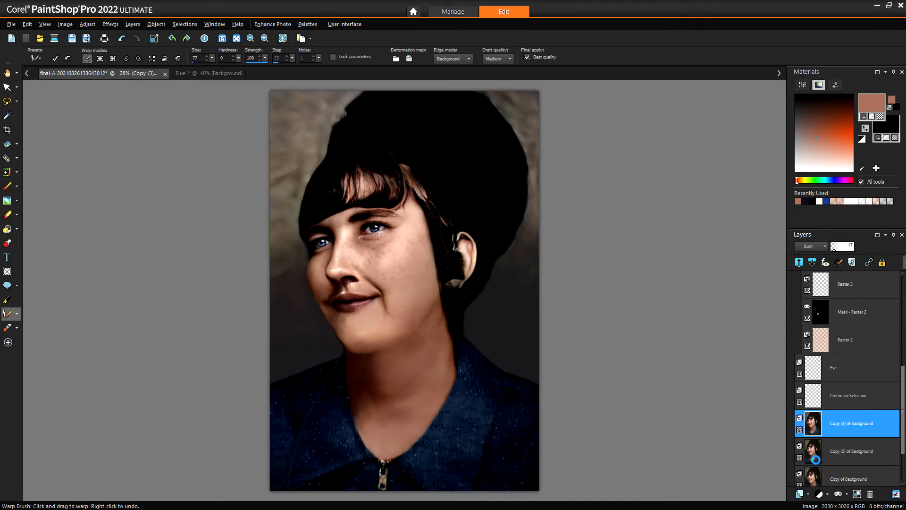
click(817, 461)
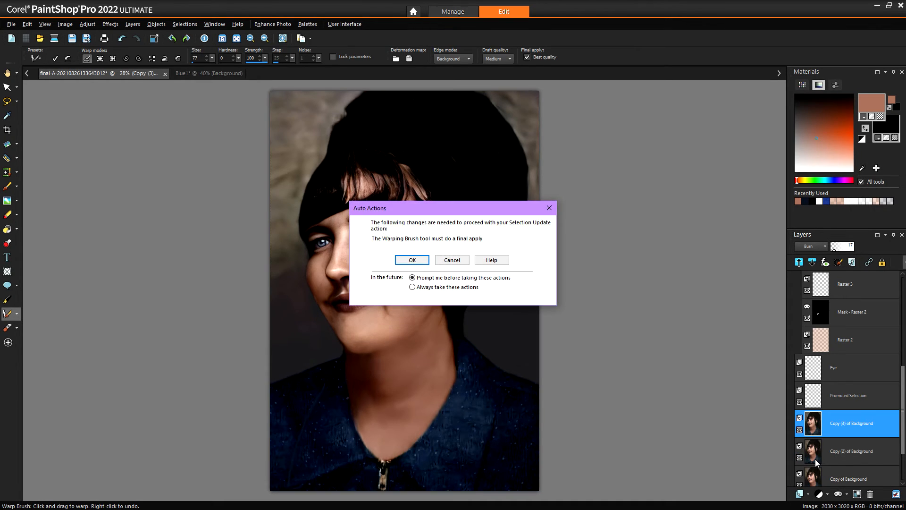
click(412, 260)
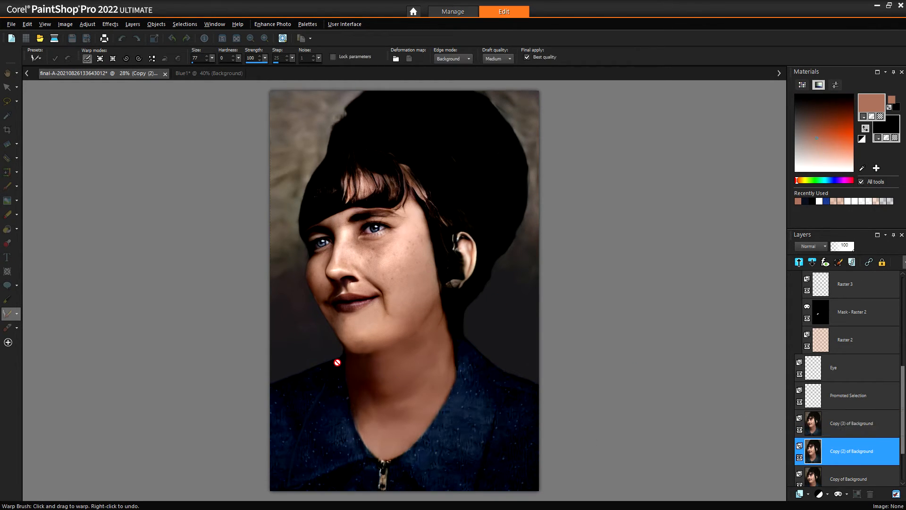
- Warp the underside of the chin on the Copy (2) of Background layer and apply the warp
scroll(358, 356, up, 5)
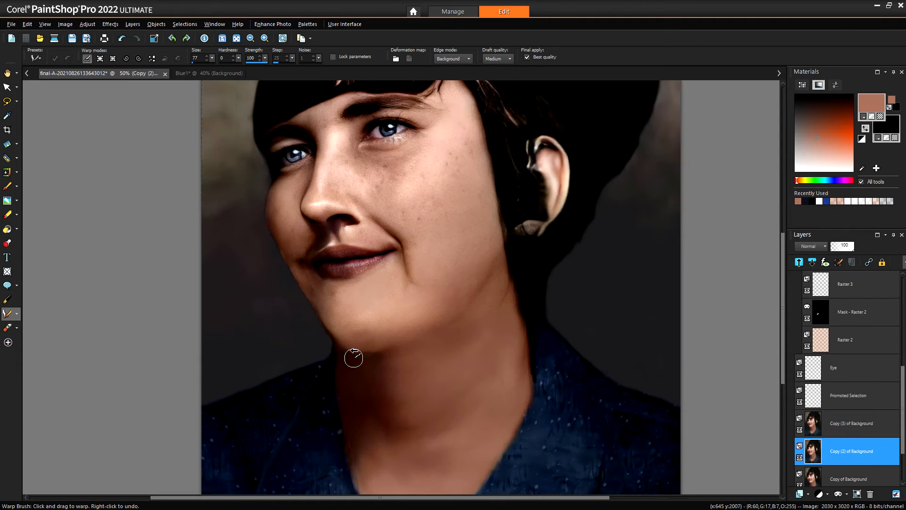
scroll(363, 354, up, 2)
scroll(362, 354, up, 1)
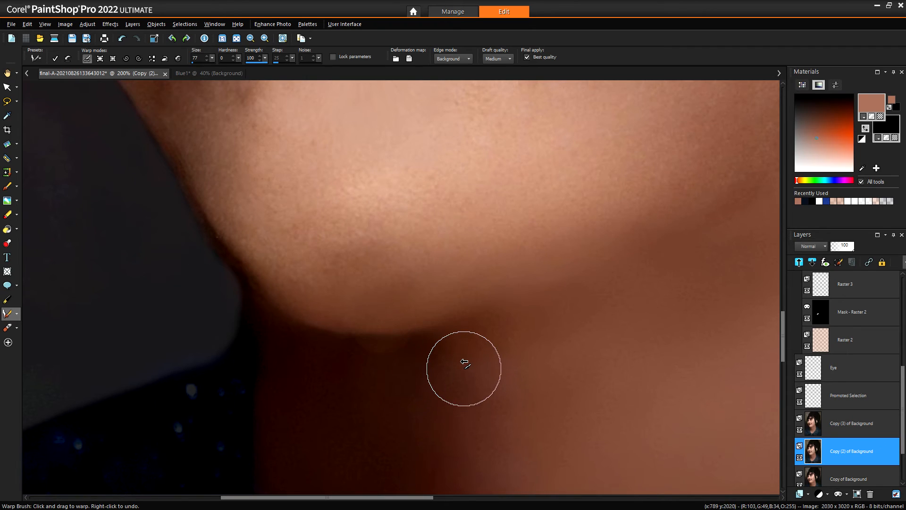
scroll(834, 416, up, 2)
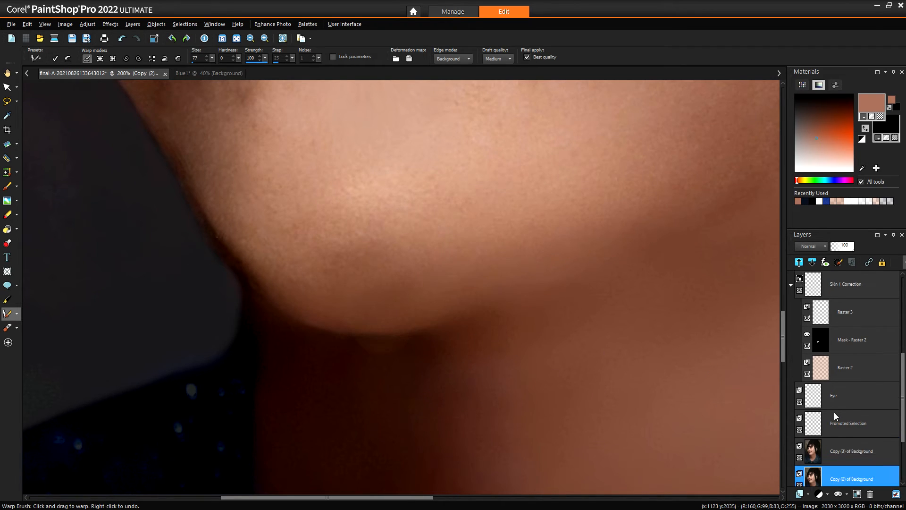
click(830, 379)
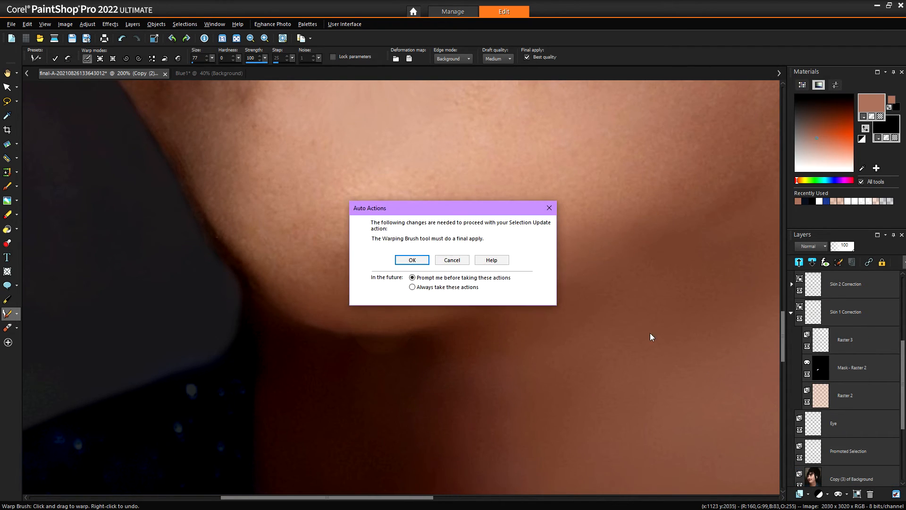
click(412, 260)
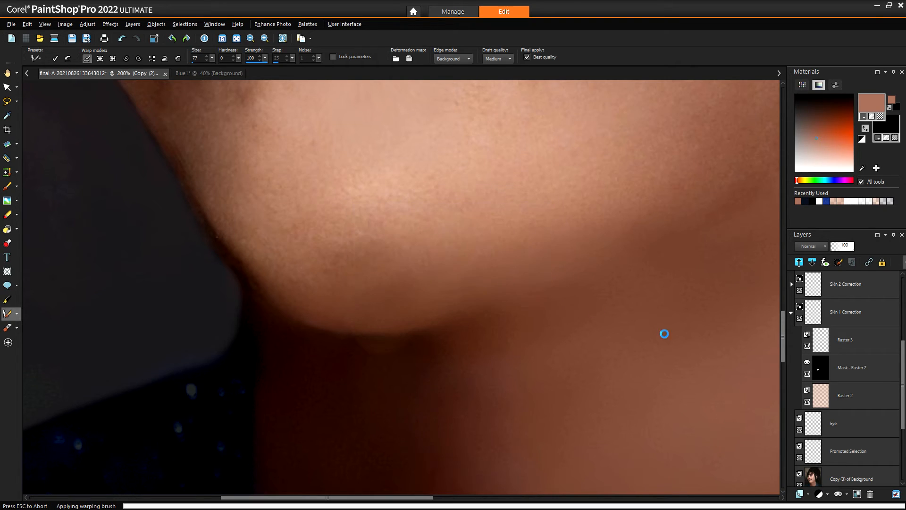
- Select the Mask - Raster 2 layer and ready the Paint Brush with black as the foreground colour
click(826, 395)
click(826, 374)
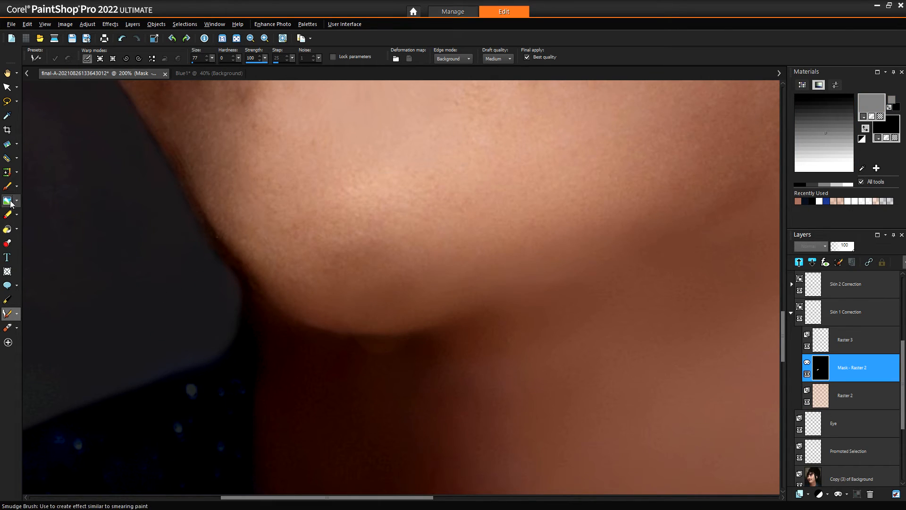
click(7, 186)
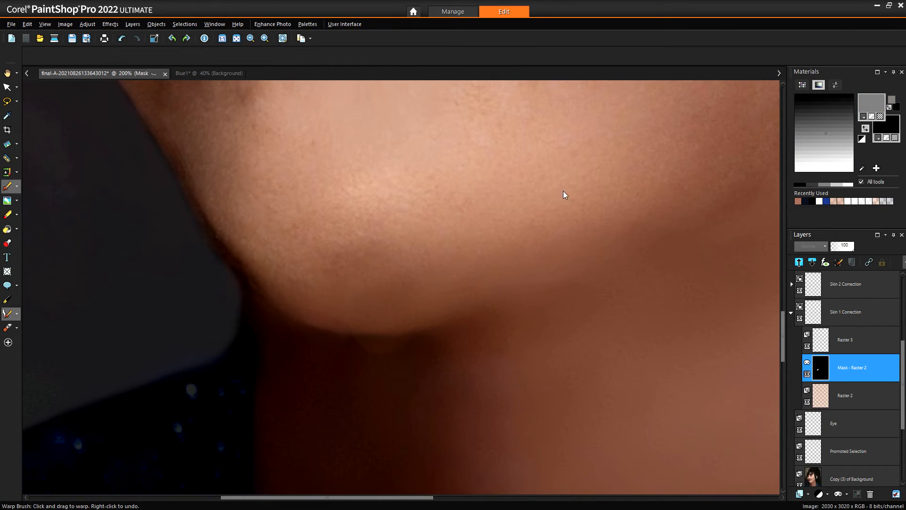
click(865, 128)
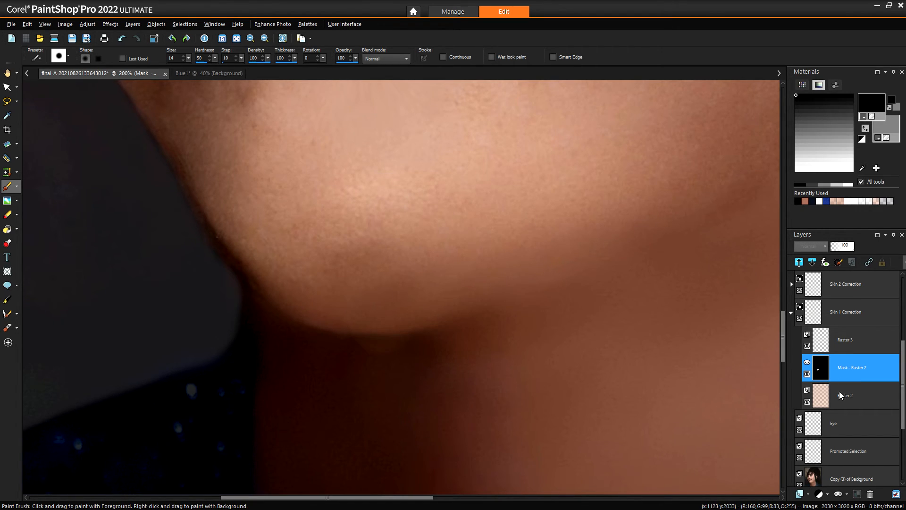
- Hide and show the Skin 1 Correction group to check its effect on the chin area
mouse_move(814, 455)
scroll(819, 429, up, 1)
click(799, 347)
mouse_move(807, 364)
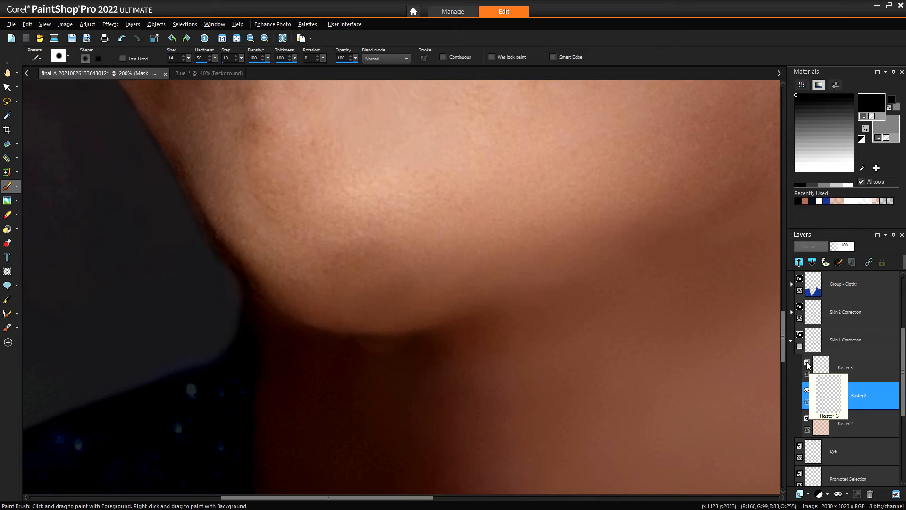
click(800, 348)
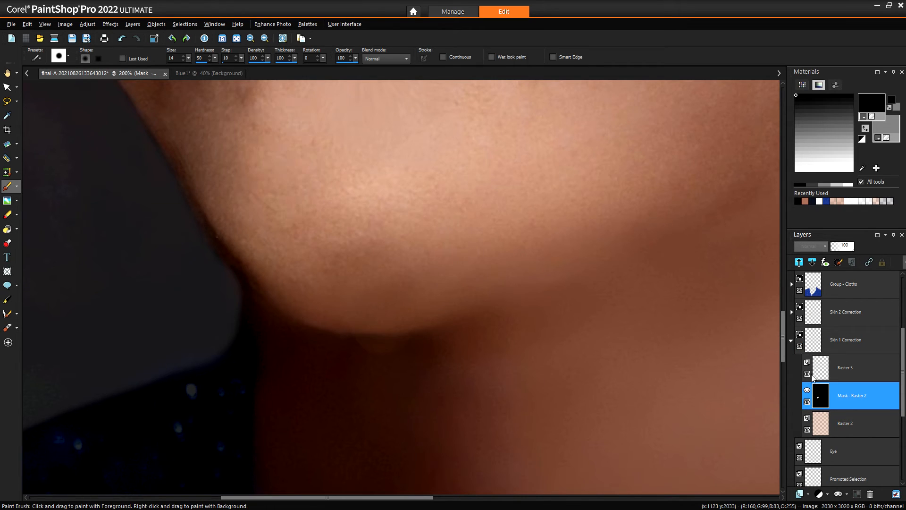
- Collapse the Skin 1 Correction group and toggle the layers above it, including back ground, to check their effect on the patch under the chin
click(792, 340)
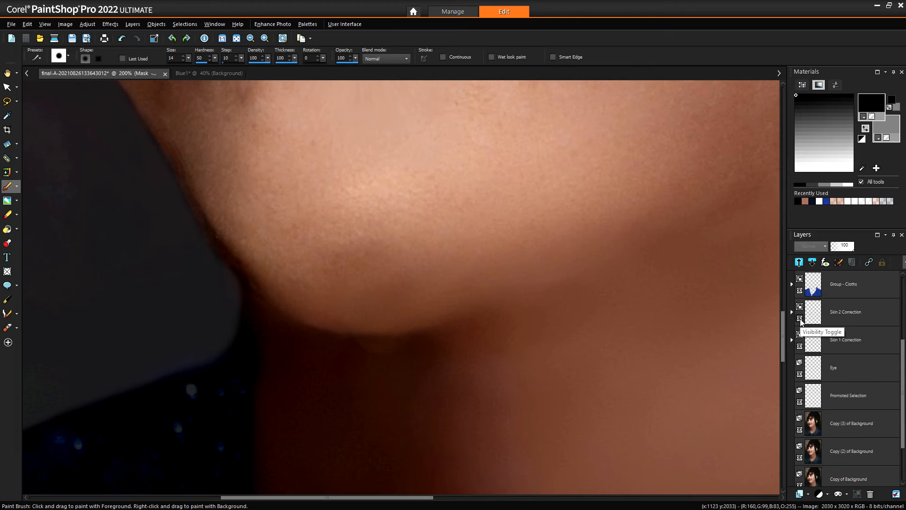
click(799, 318)
scroll(825, 330, up, 1)
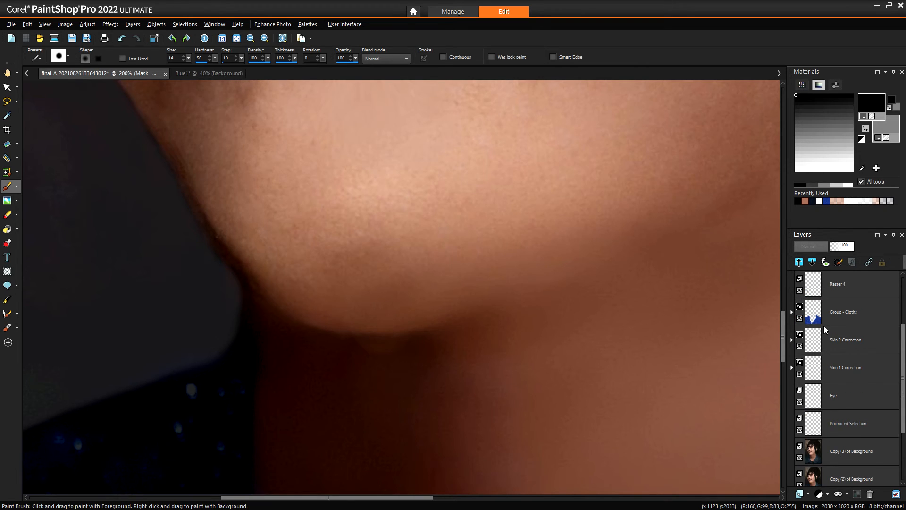
click(799, 318)
click(799, 319)
scroll(810, 324, up, 1)
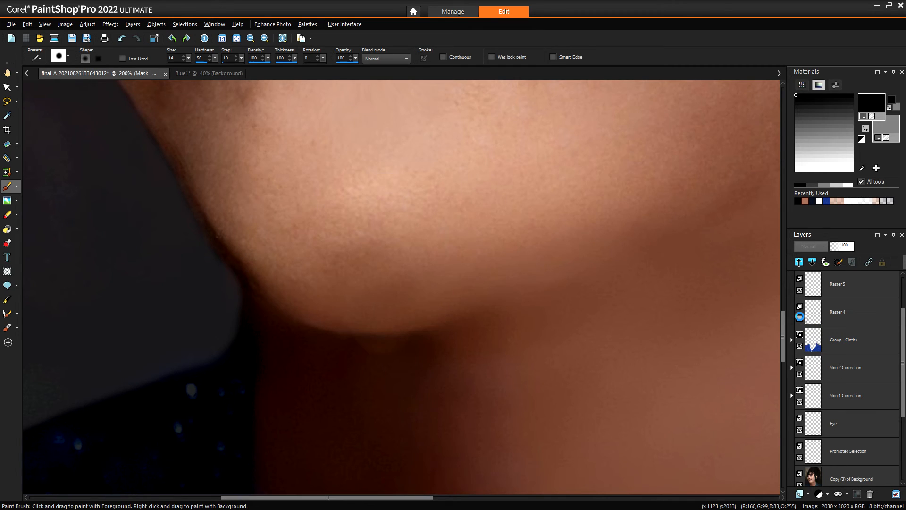
scroll(815, 337, up, 1)
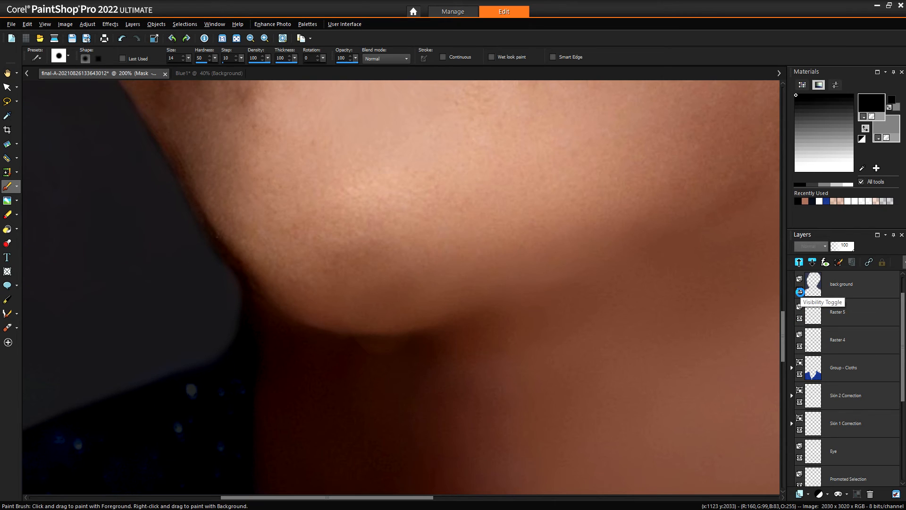
click(801, 291)
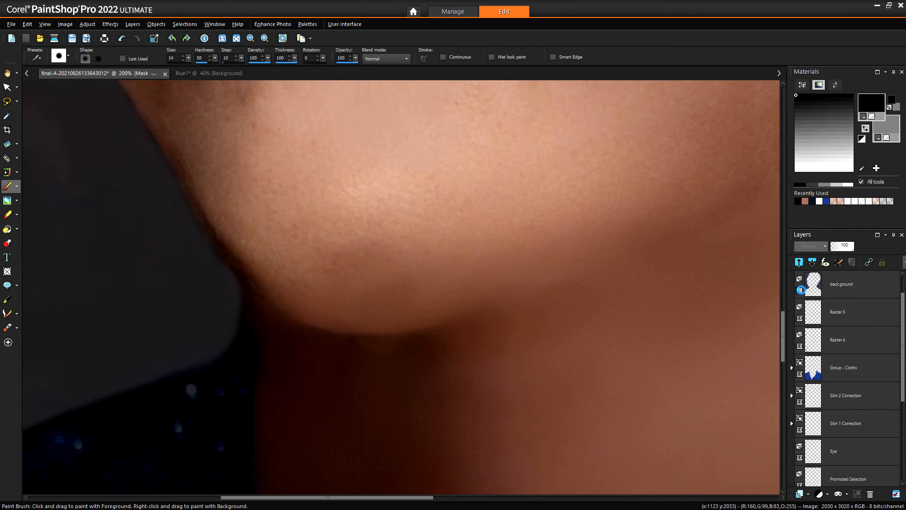
scroll(821, 324, down, 2)
scroll(816, 328, up, 3)
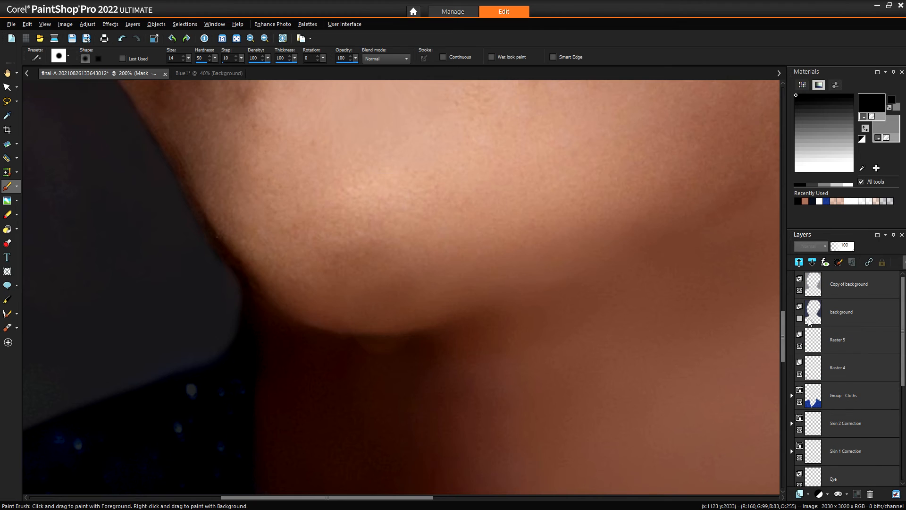
scroll(820, 351, down, 5)
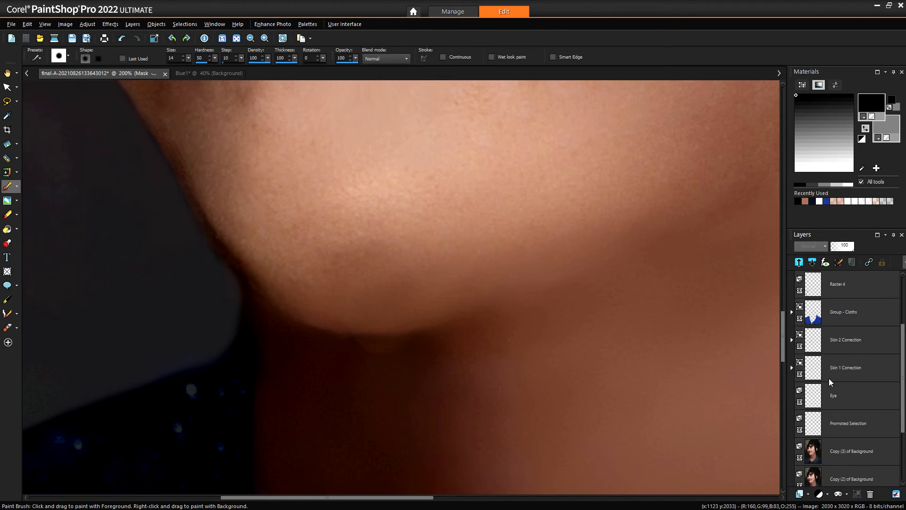
- Check the chin area with Copy (3) of Background hidden and shown, and make it the active layer
click(800, 402)
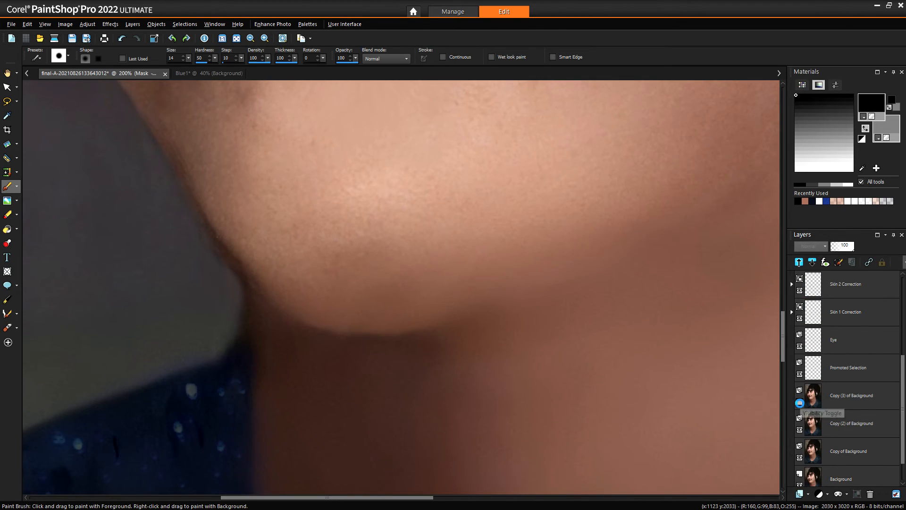
click(800, 402)
click(813, 404)
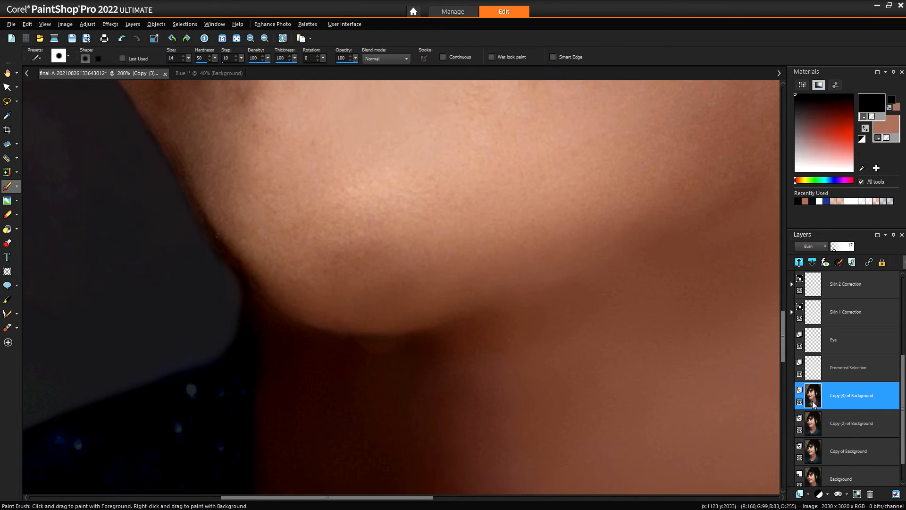
- Try to cover the lighter patch beneath the chin with a black Paint Brush dab, and undo it
scroll(425, 385, up, 2)
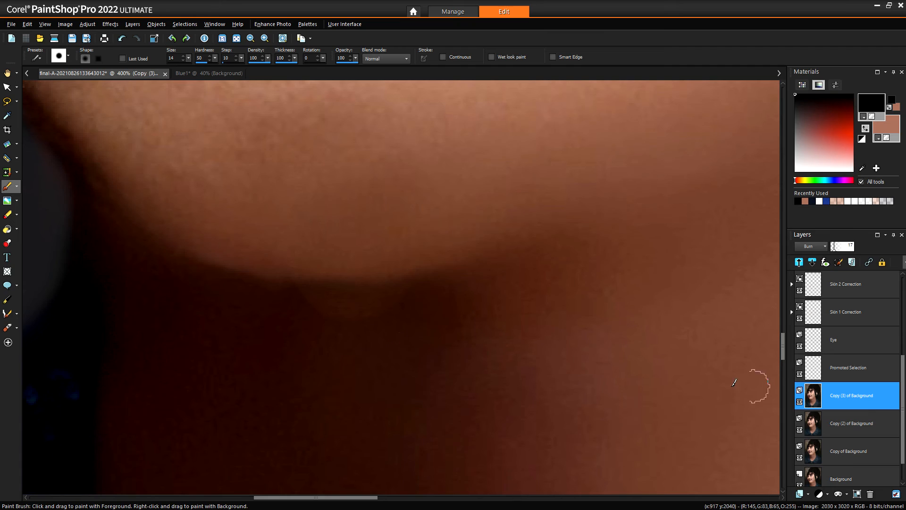
drag(370, 309, 370, 312)
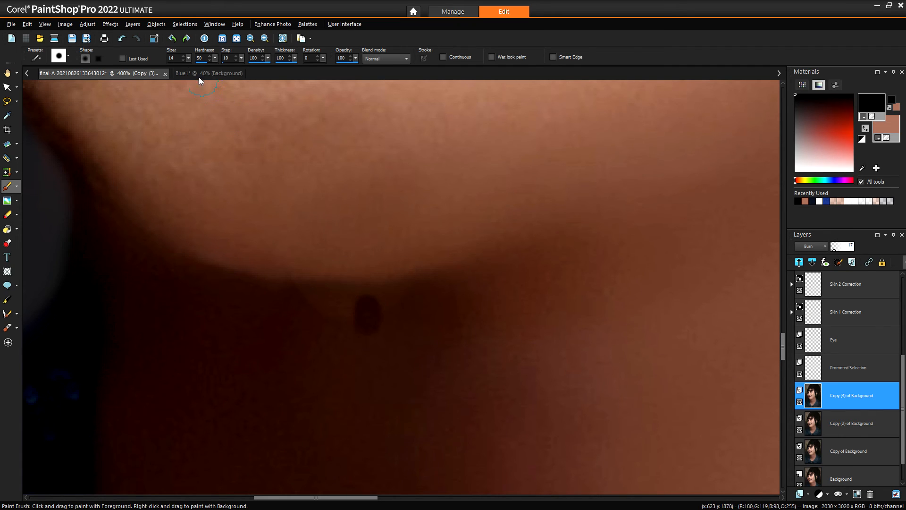
click(123, 39)
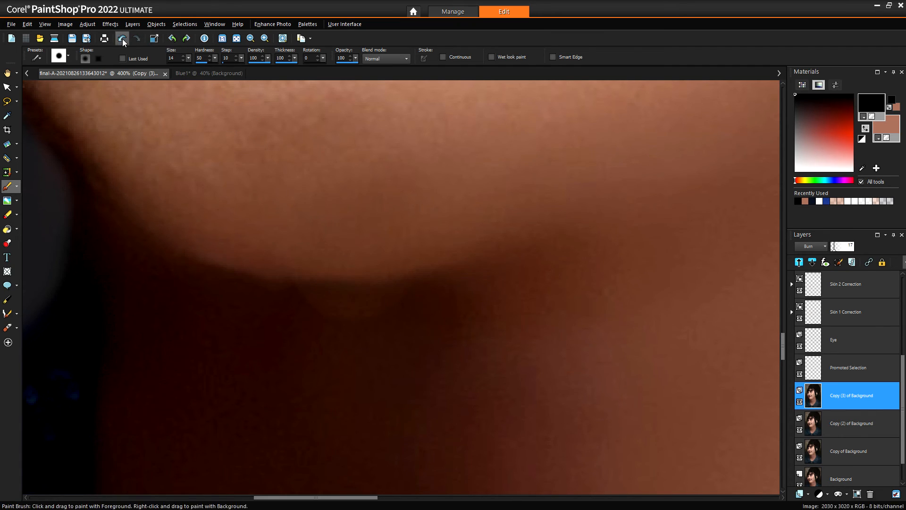
- Smooth away the lighter patch beneath the chin with the Warp Brush, and apply the warp while switching to the Copy of back ground layer
click(7, 201)
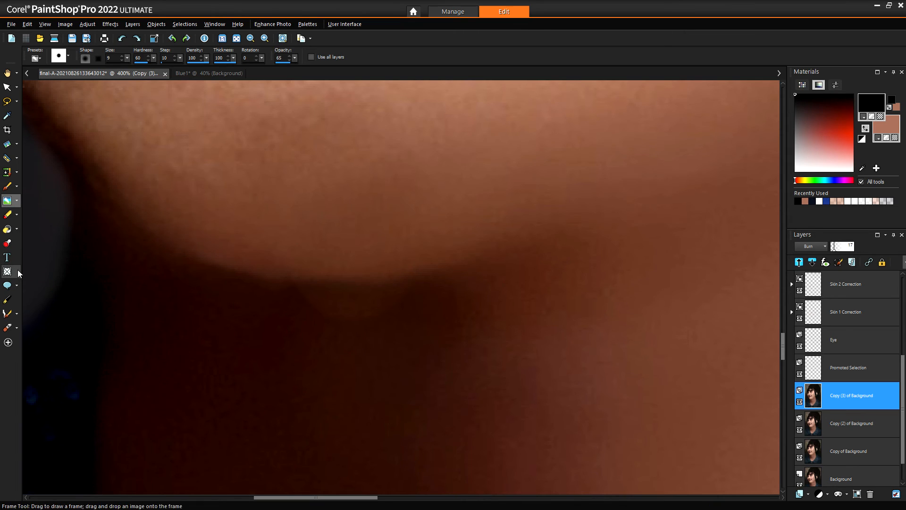
click(7, 314)
mouse_move(372, 327)
mouse_down()
mouse_move(375, 315)
mouse_move(319, 292)
mouse_move(330, 304)
mouse_up()
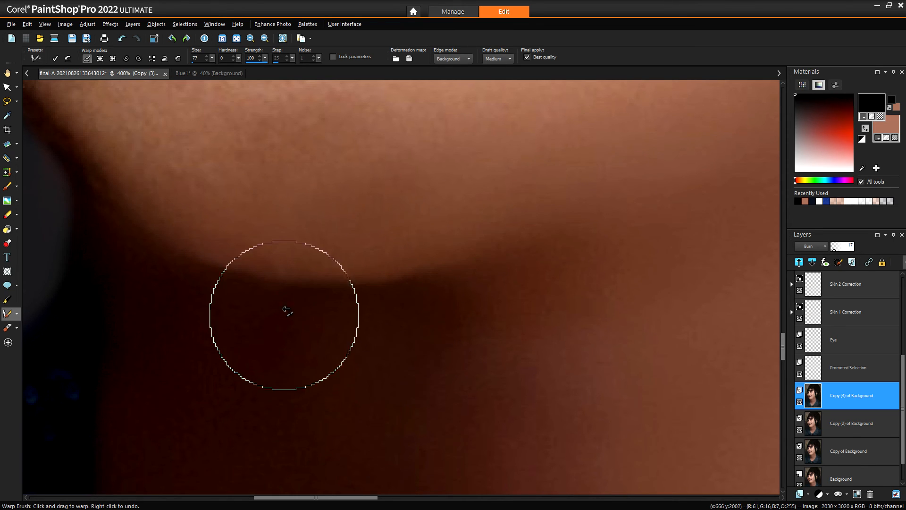
scroll(441, 291, down, 8)
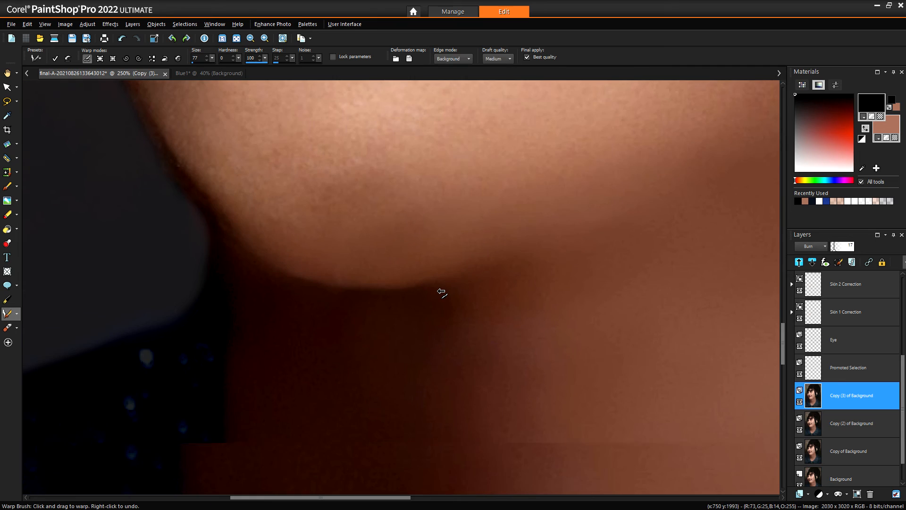
scroll(472, 307, down, 4)
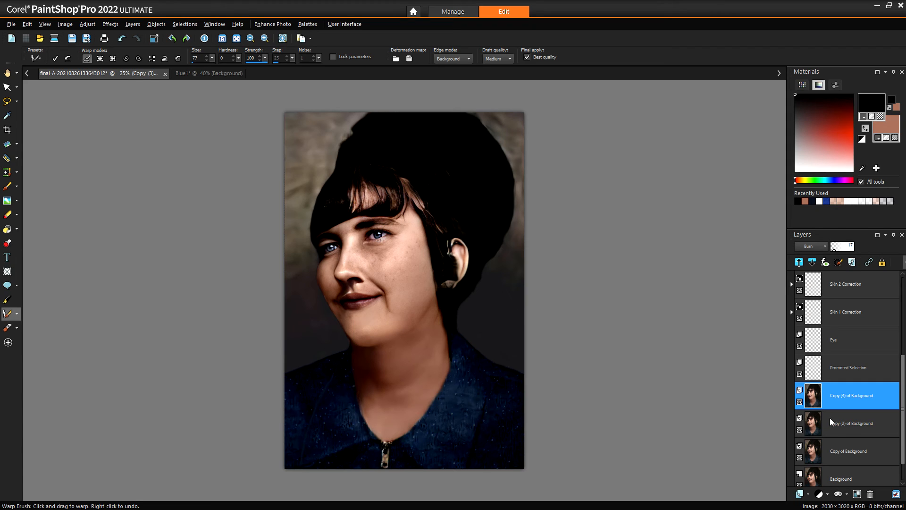
mouse_move(830, 418)
scroll(837, 383, up, 5)
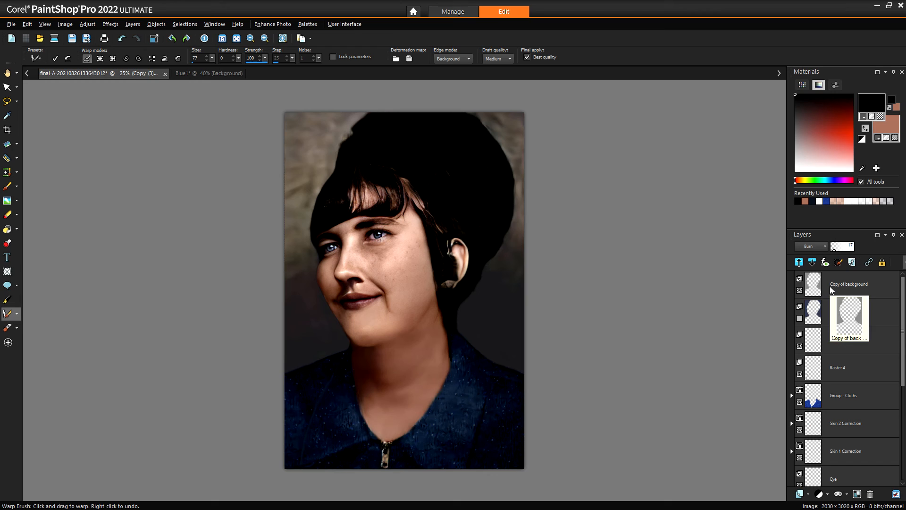
click(829, 289)
click(407, 262)
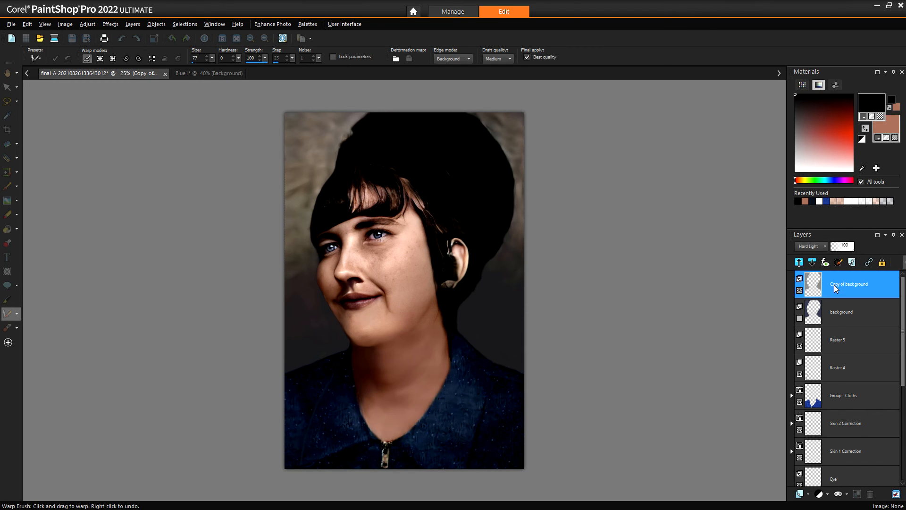
- Add Raster 5, Raster 4, Group - Cloths and Skin 2 Correction to the layer selection, and reduce it to Copy of back ground again
ctrl+click(839, 336)
ctrl+click(838, 368)
ctrl+click(837, 407)
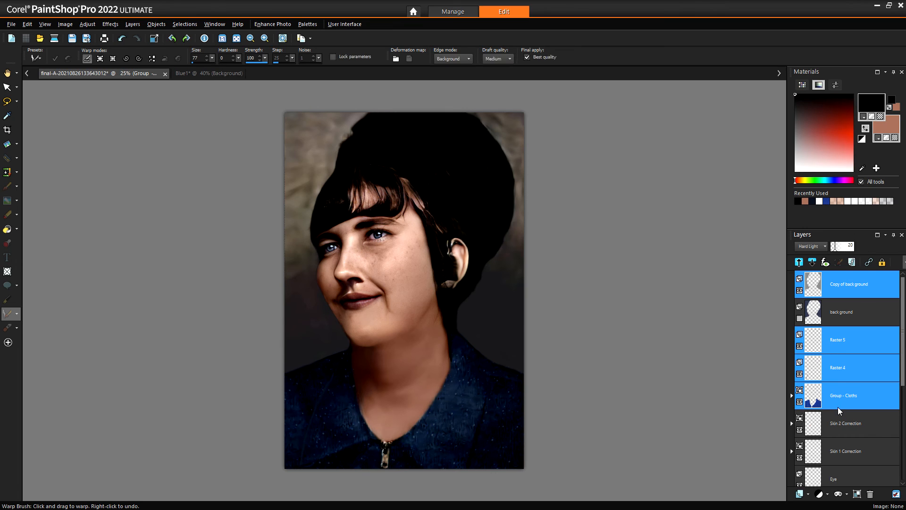
ctrl+click(837, 425)
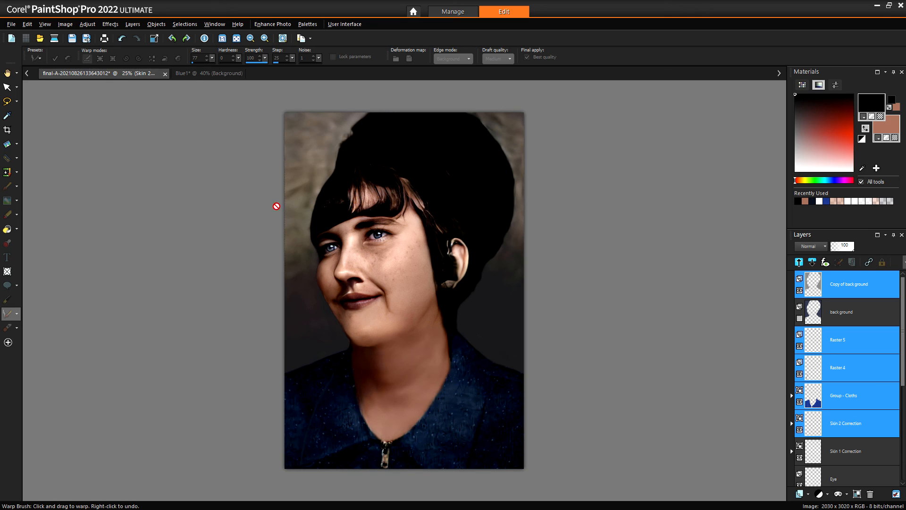
click(827, 340)
click(831, 288)
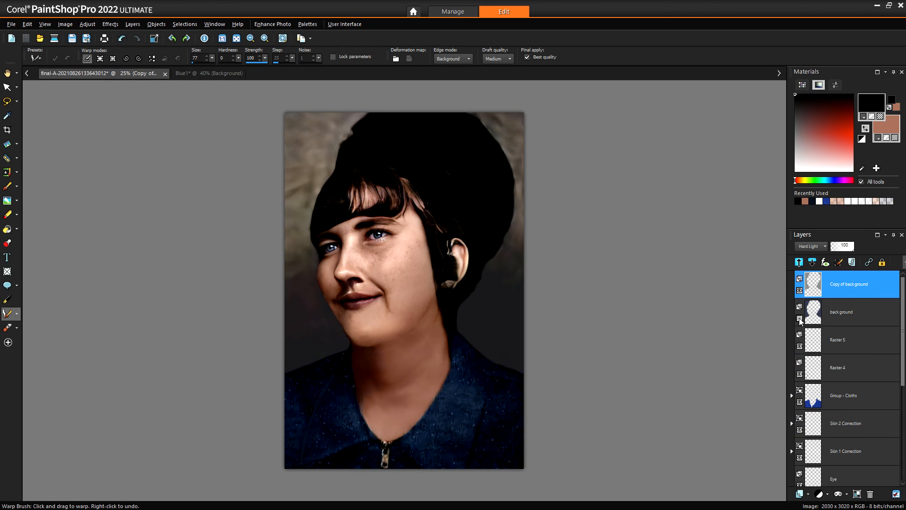
- Show the back ground layer again and compare the portrait's backdrop with Copy of back ground and back ground each hidden and shown
click(799, 319)
click(800, 290)
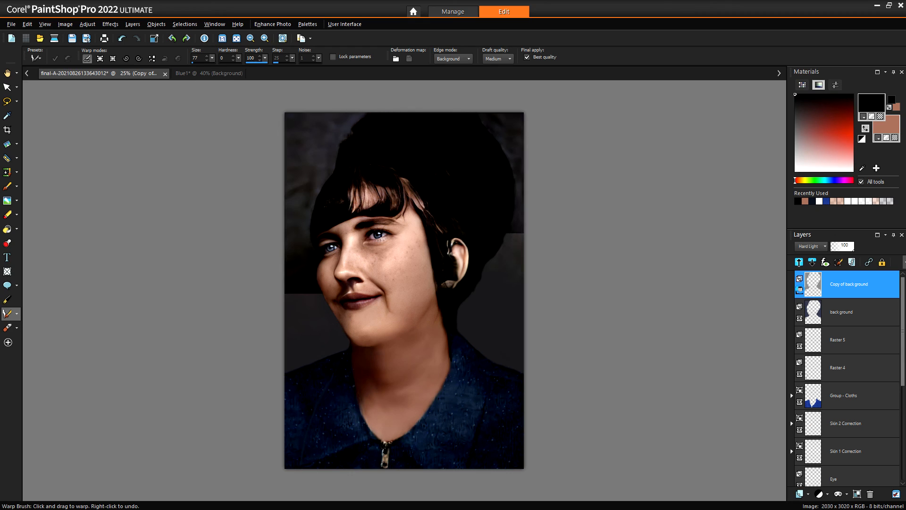
click(799, 290)
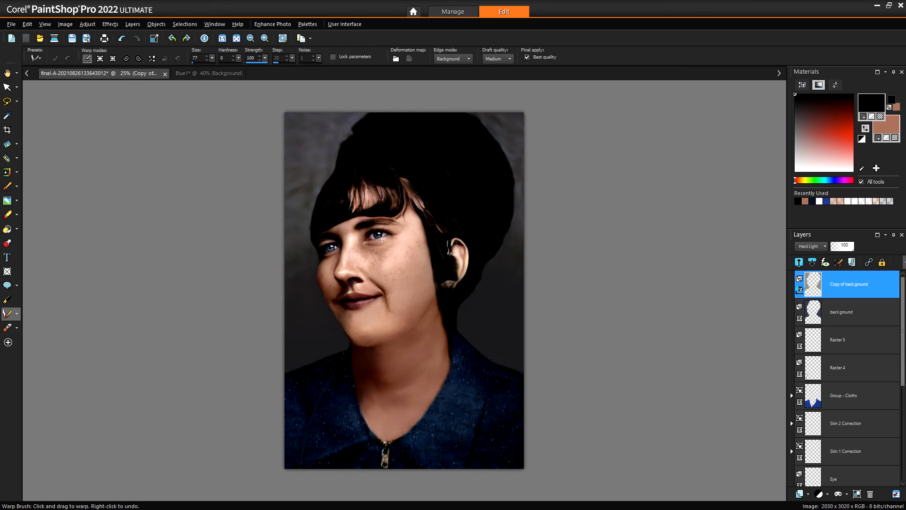
click(799, 318)
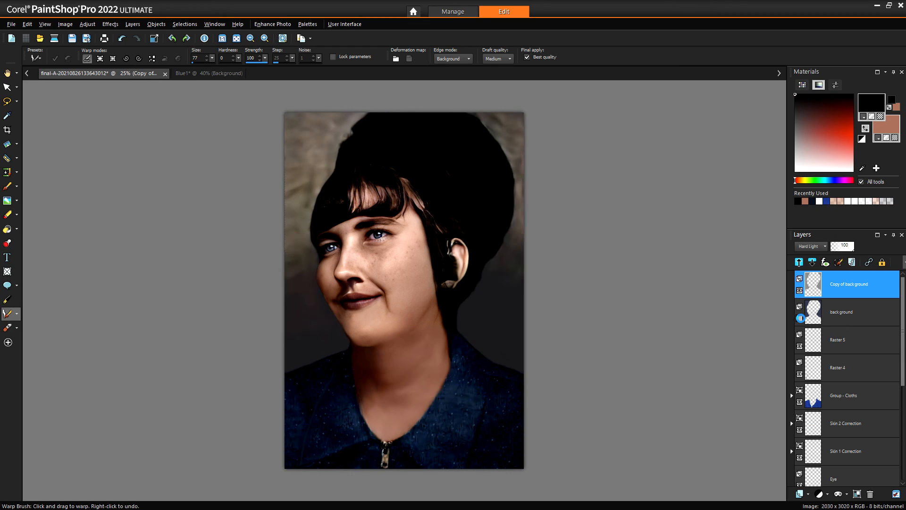
click(799, 318)
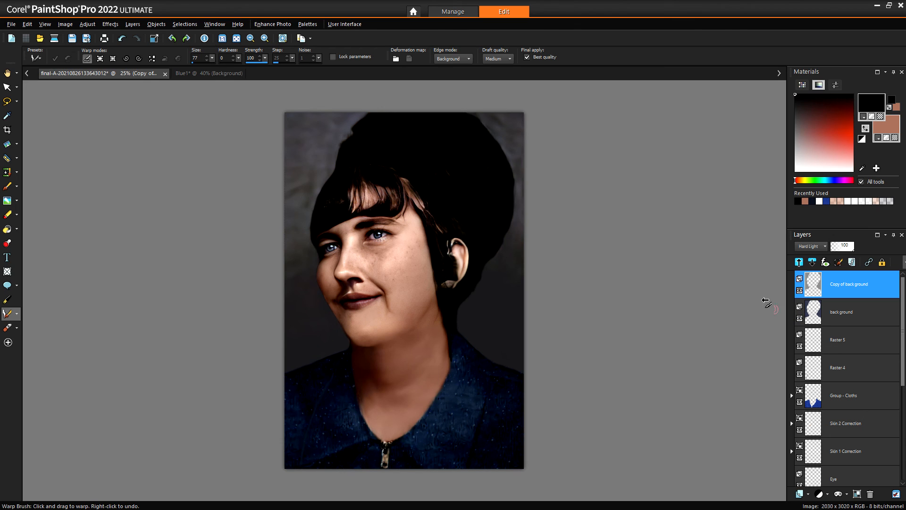
scroll(472, 340, up, 2)
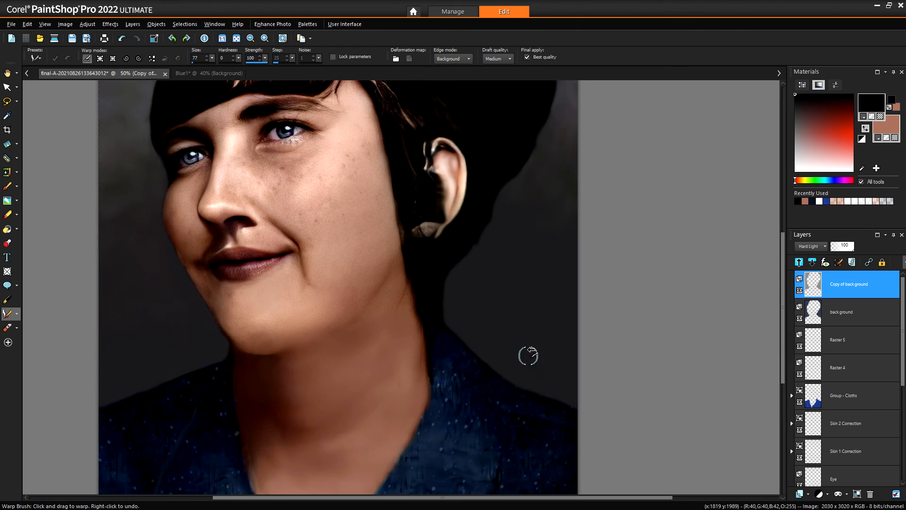
scroll(337, 304, down, 3)
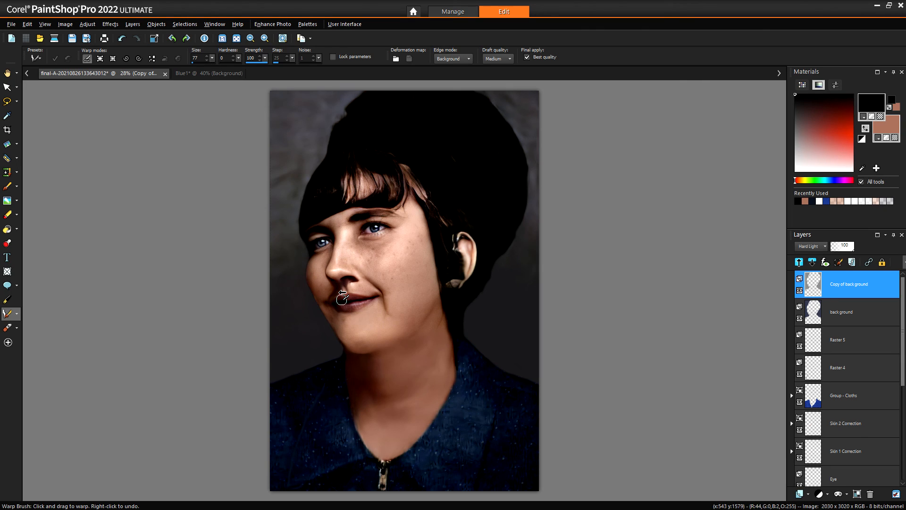
scroll(383, 325, down, 1)
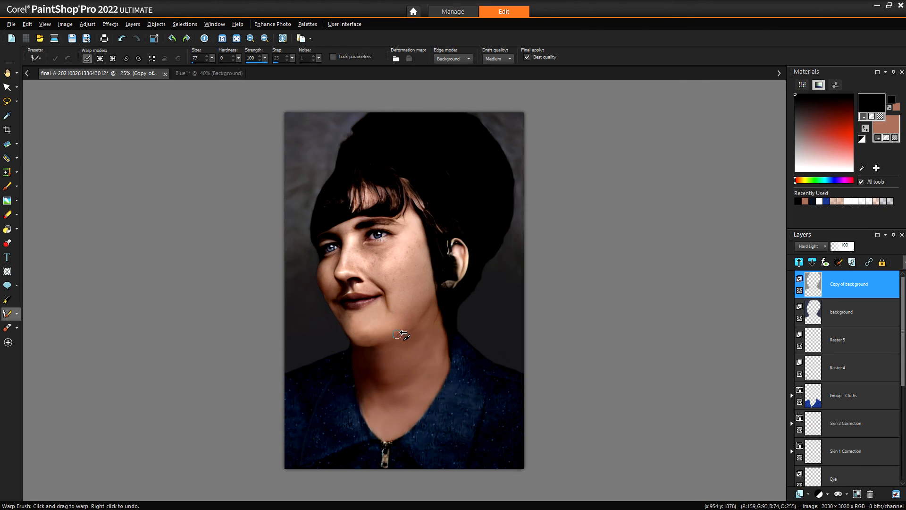
scroll(449, 431, up, 1)
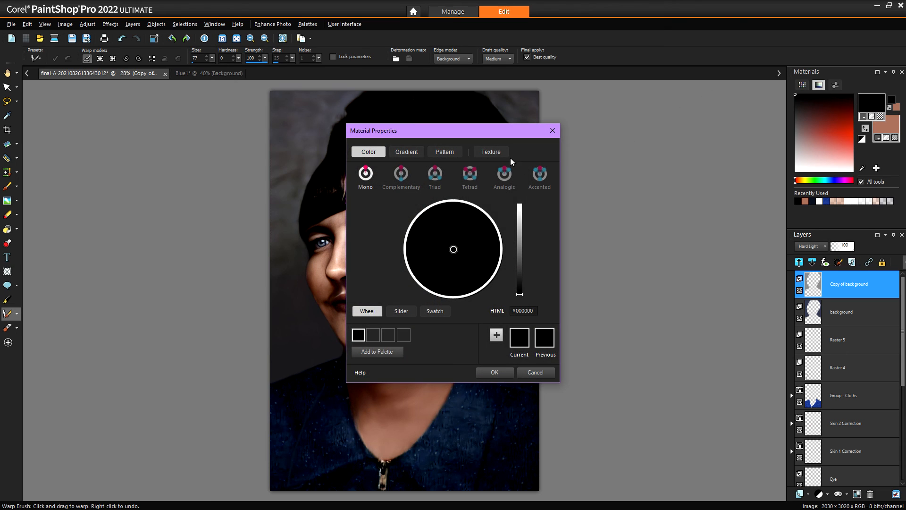
click(455, 153)
scroll(461, 288, down, 1)
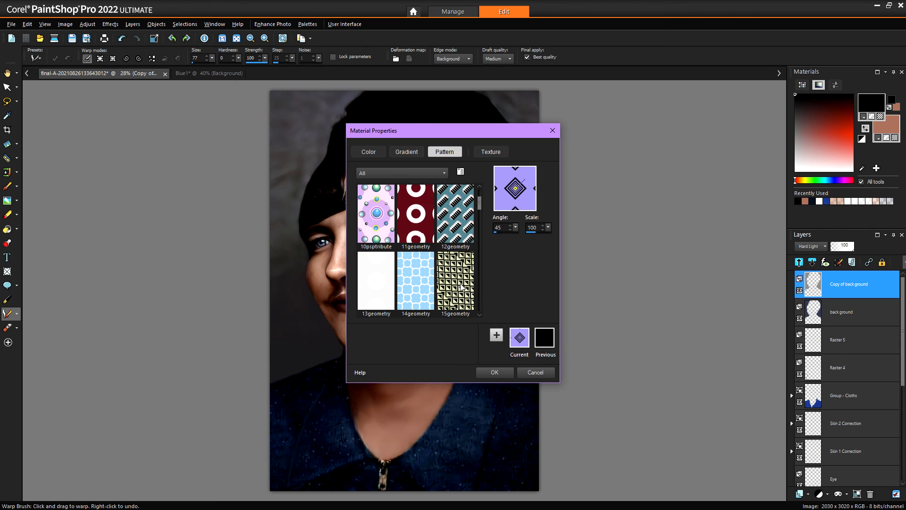
click(533, 372)
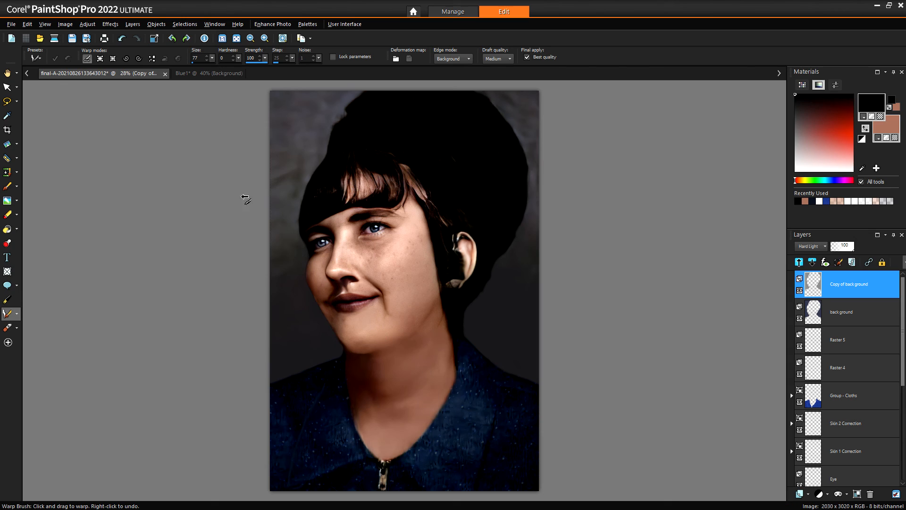